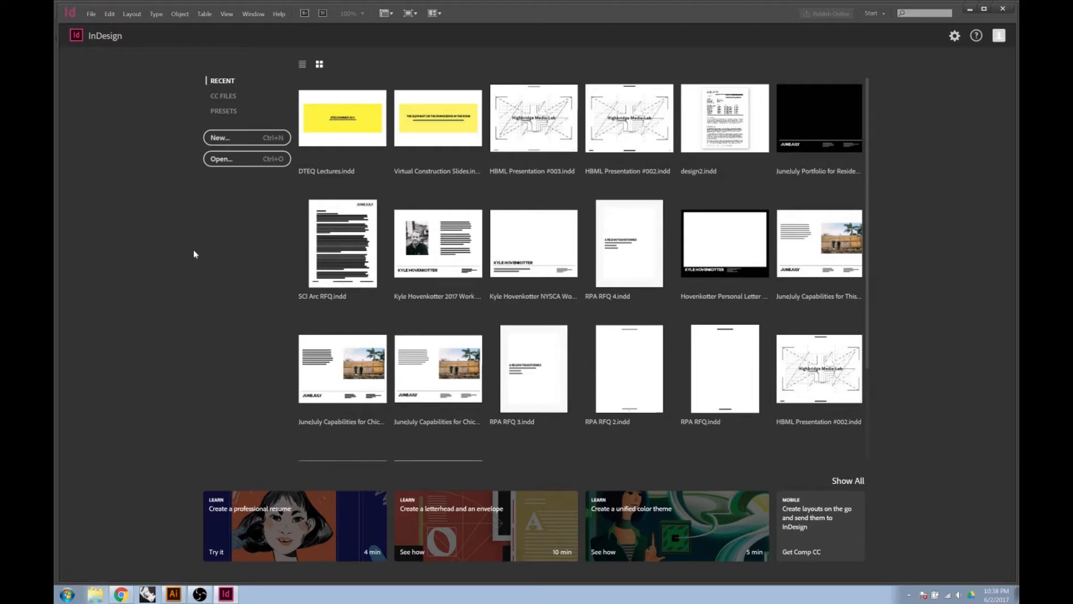
# Create a new 15-page Tabloid document, 102p0 by 66p0, with Facing Pages turned off
pyautogui.click(90, 14)
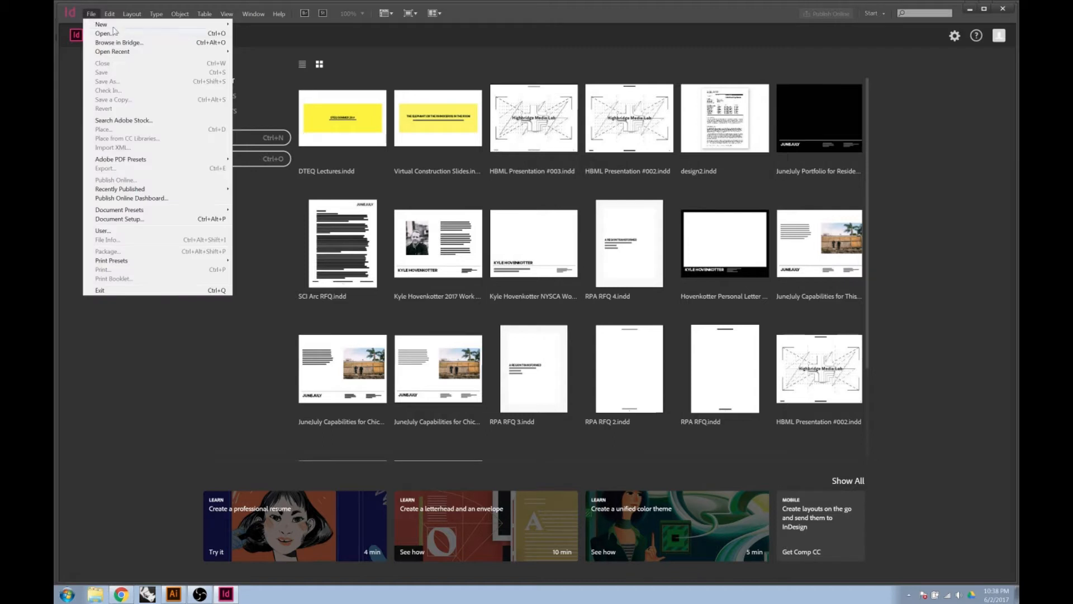
pyautogui.click(86, 14)
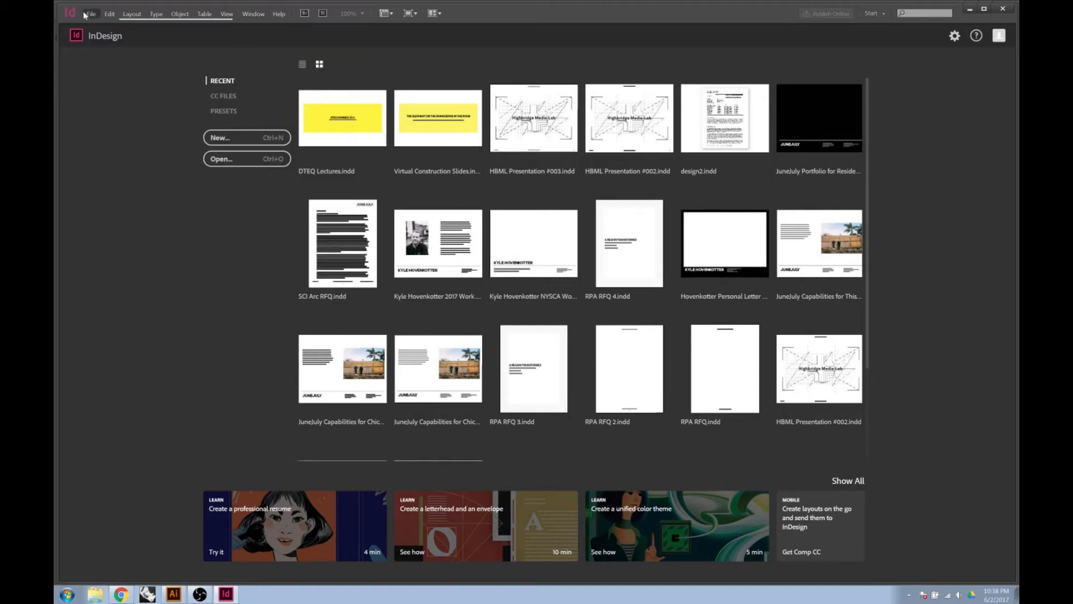
pyautogui.click(85, 15)
pyautogui.moveTo(150, 26)
pyautogui.click(256, 30)
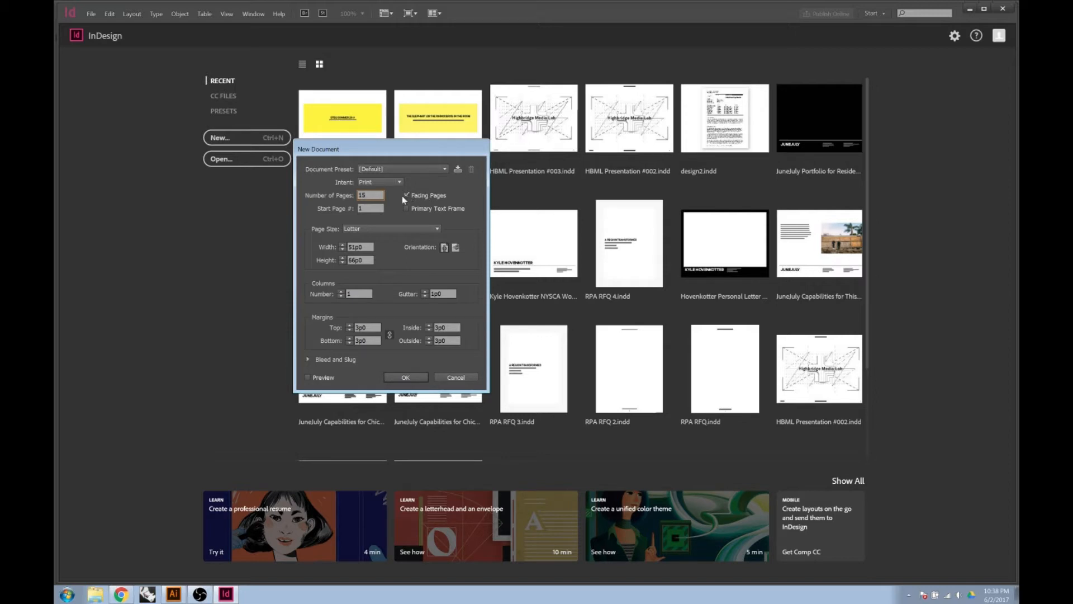
pyautogui.click(406, 196)
pyautogui.click(430, 230)
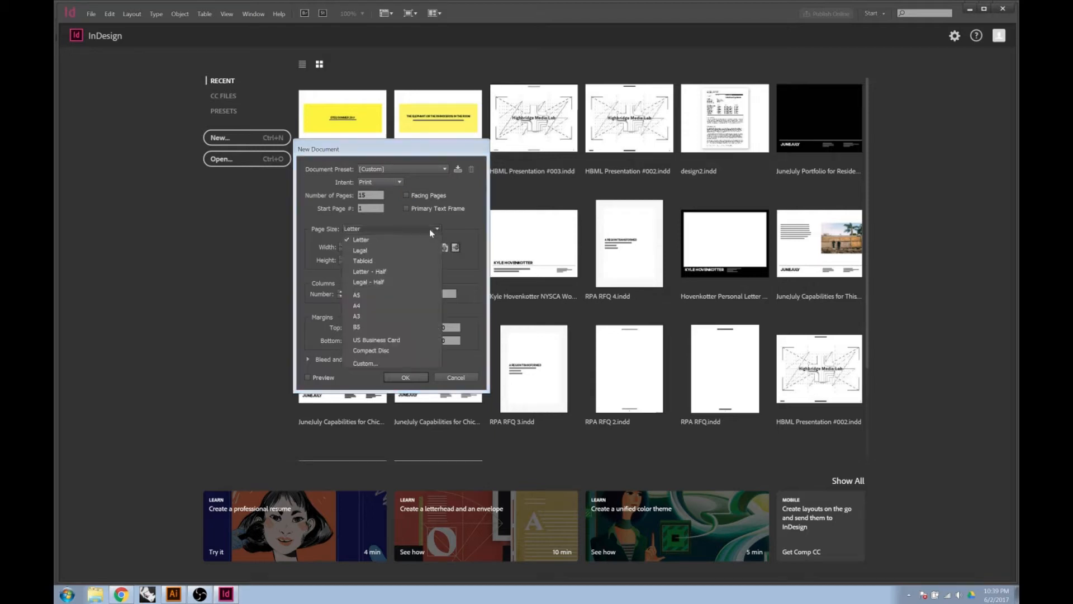
pyautogui.click(403, 262)
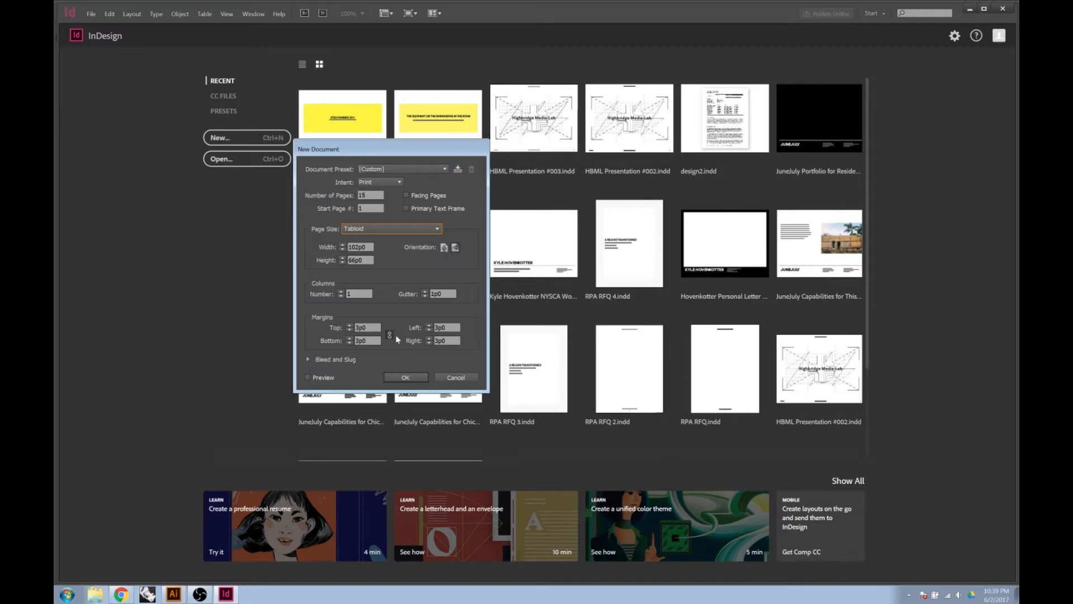
pyautogui.click(394, 379)
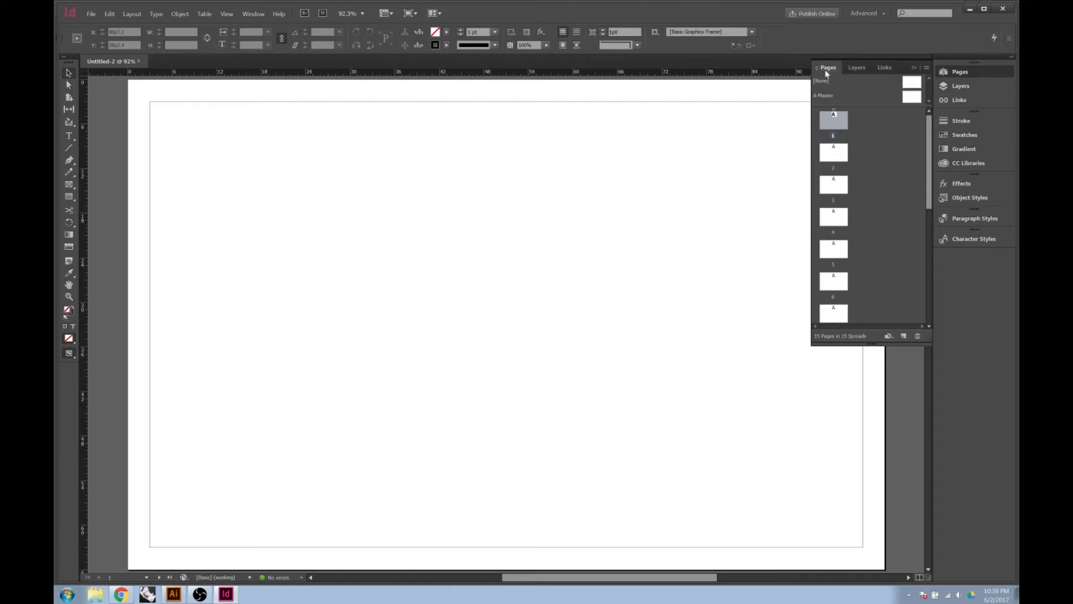
# In the Pages panel, jump to page 6, then page 1, then open the A-Master for editing
pyautogui.moveTo(928, 146); pyautogui.dragTo(933, 282)
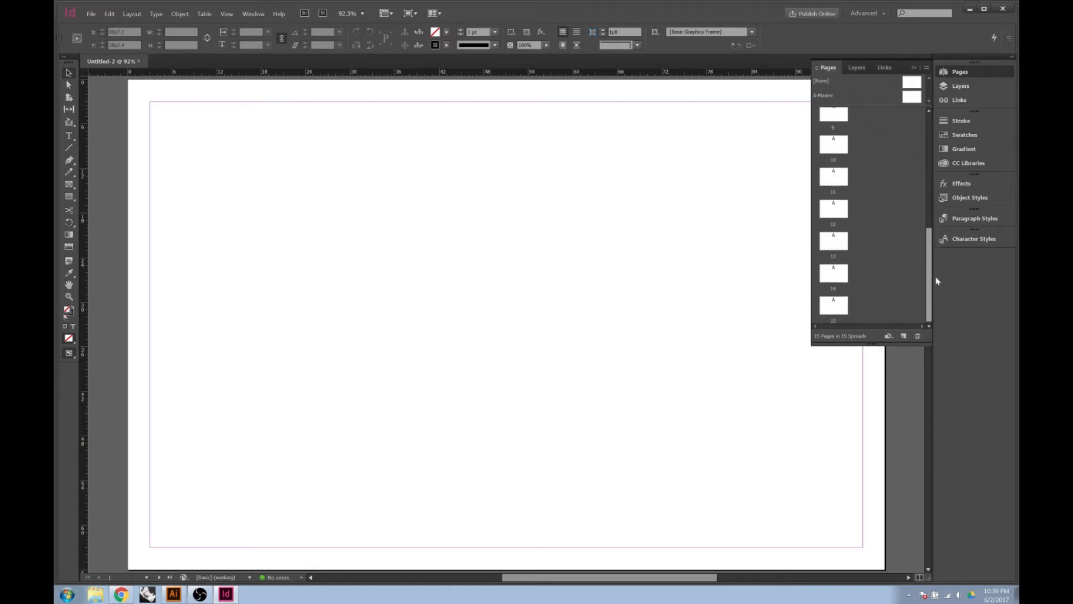
pyautogui.scroll(7, 841, 304)
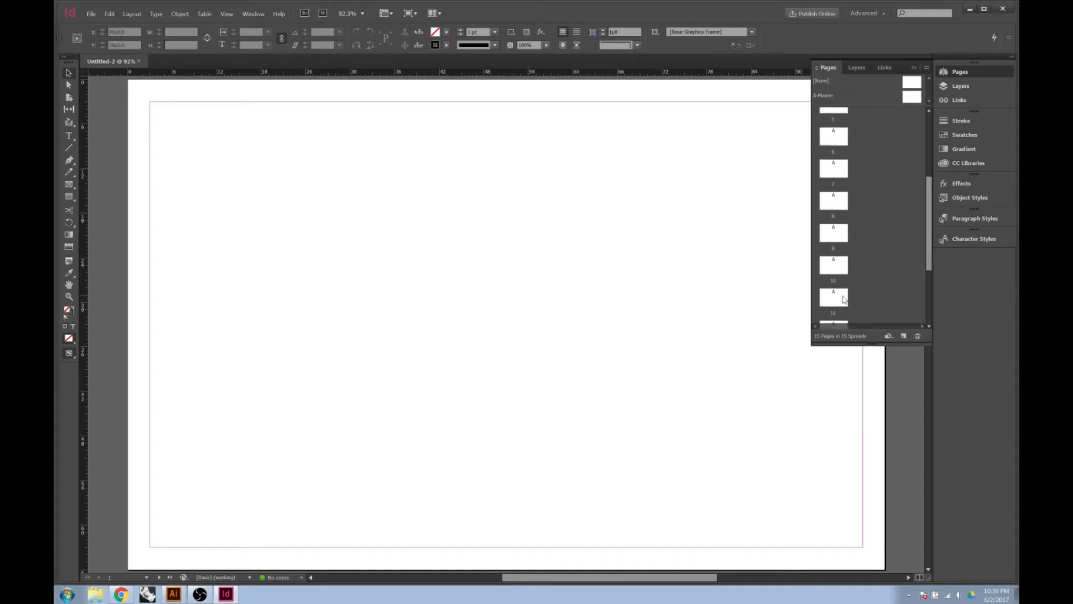
pyautogui.scroll(1, 844, 298)
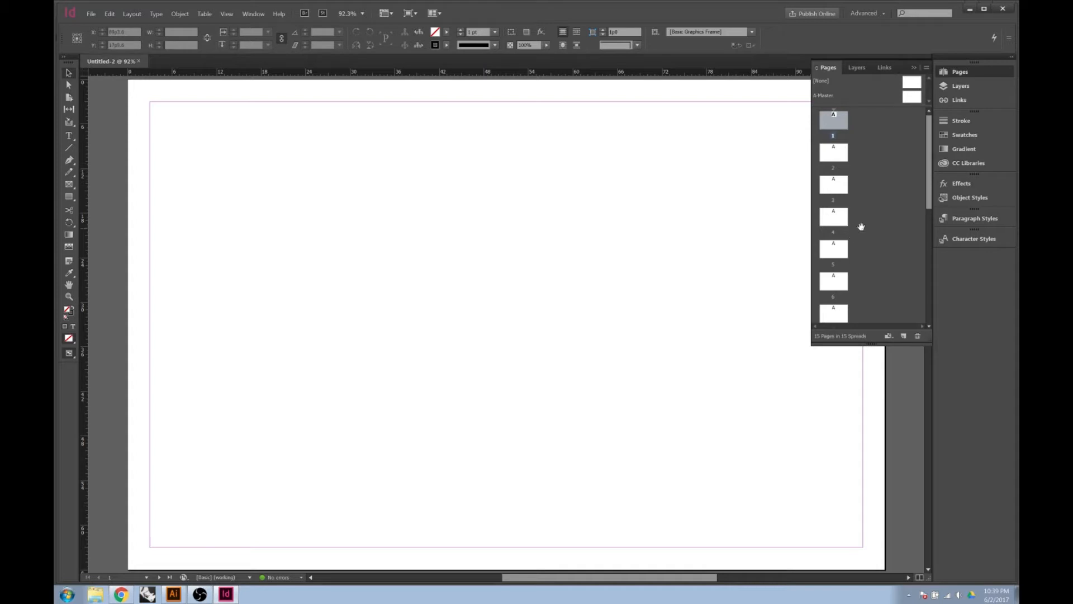
pyautogui.doubleClick(833, 283)
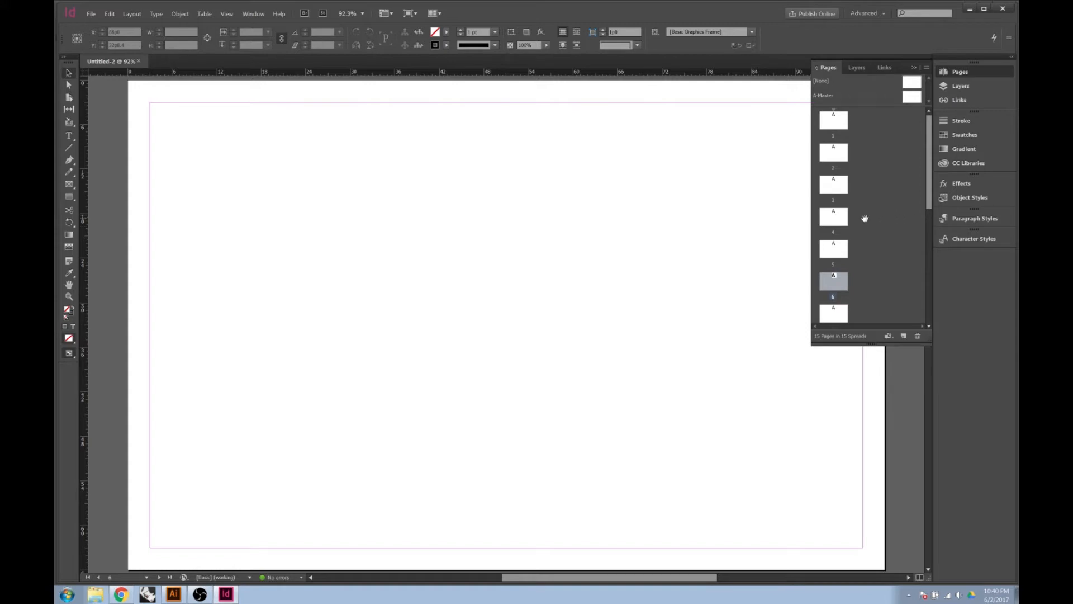
pyautogui.doubleClick(832, 128)
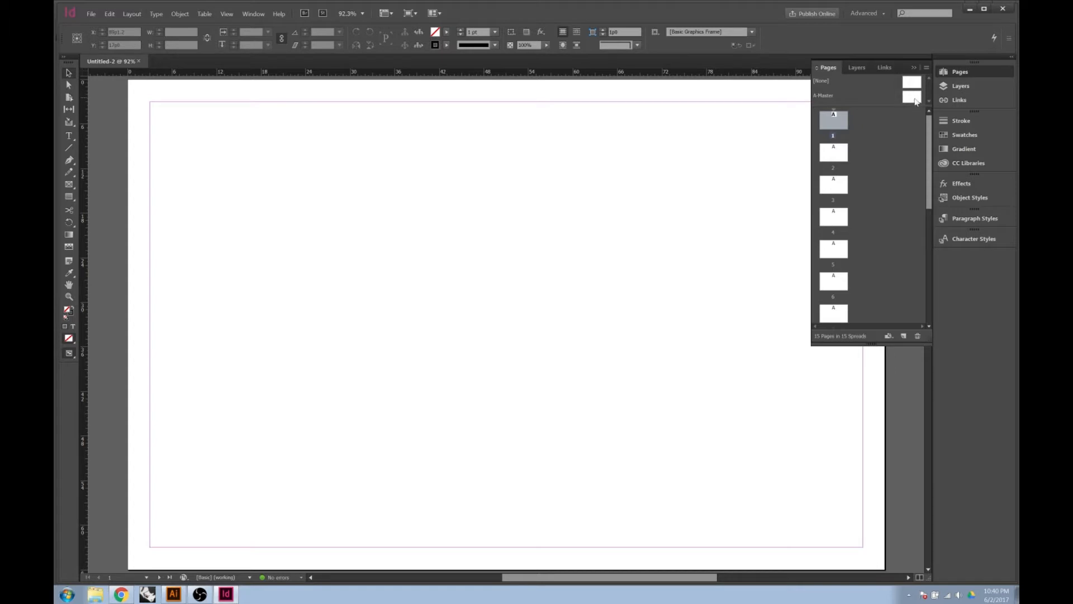
pyautogui.doubleClick(914, 99)
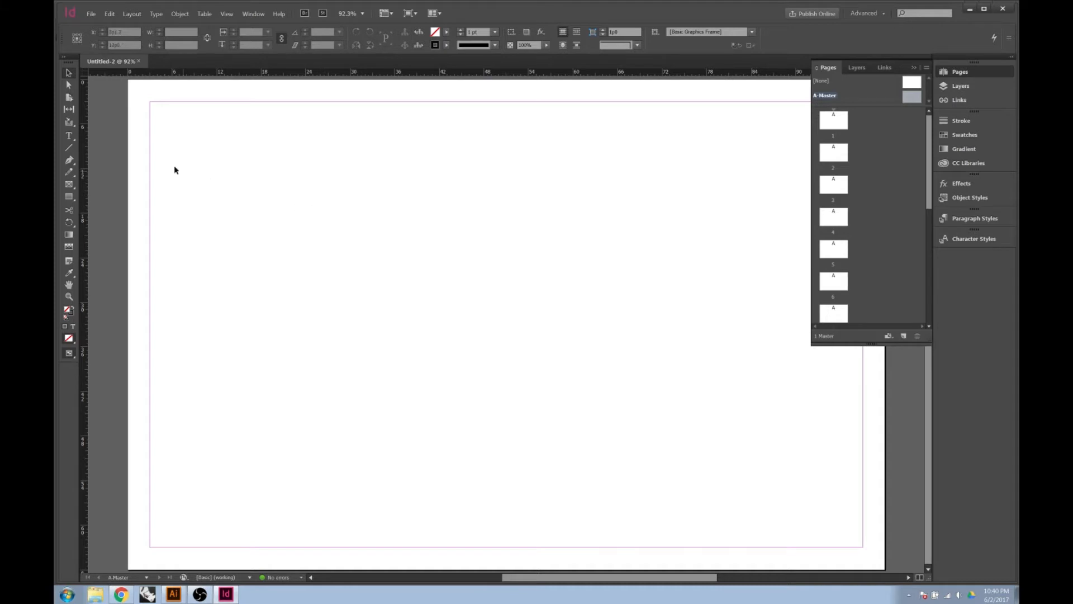
# Draw a text frame at the bottom-left margin, type the designer's name in capitals, and select it
pyautogui.click(68, 136)
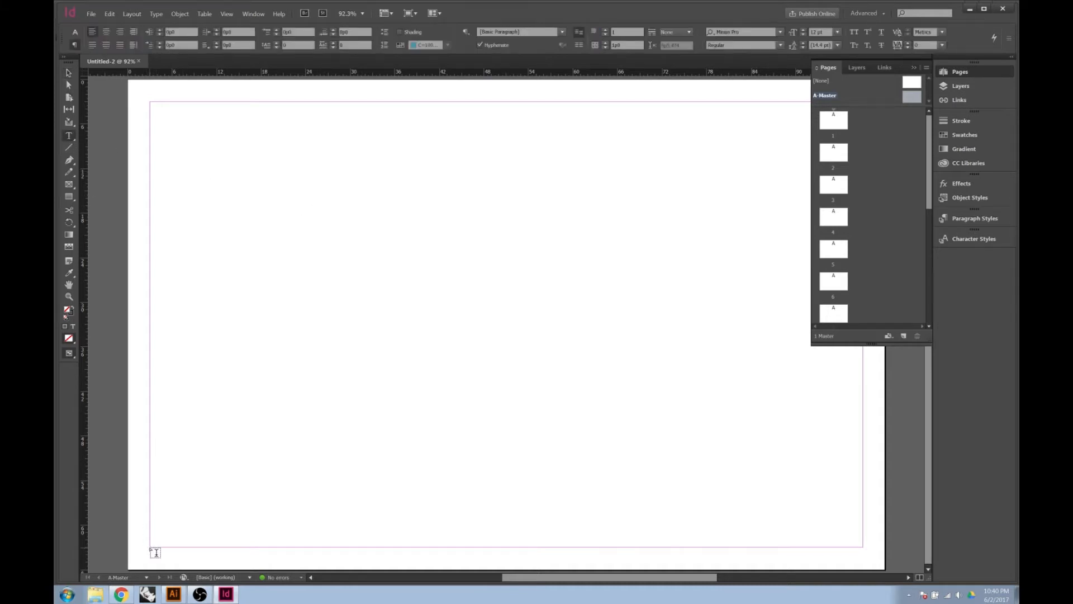
pyautogui.moveTo(151, 545); pyautogui.dragTo(262, 522)
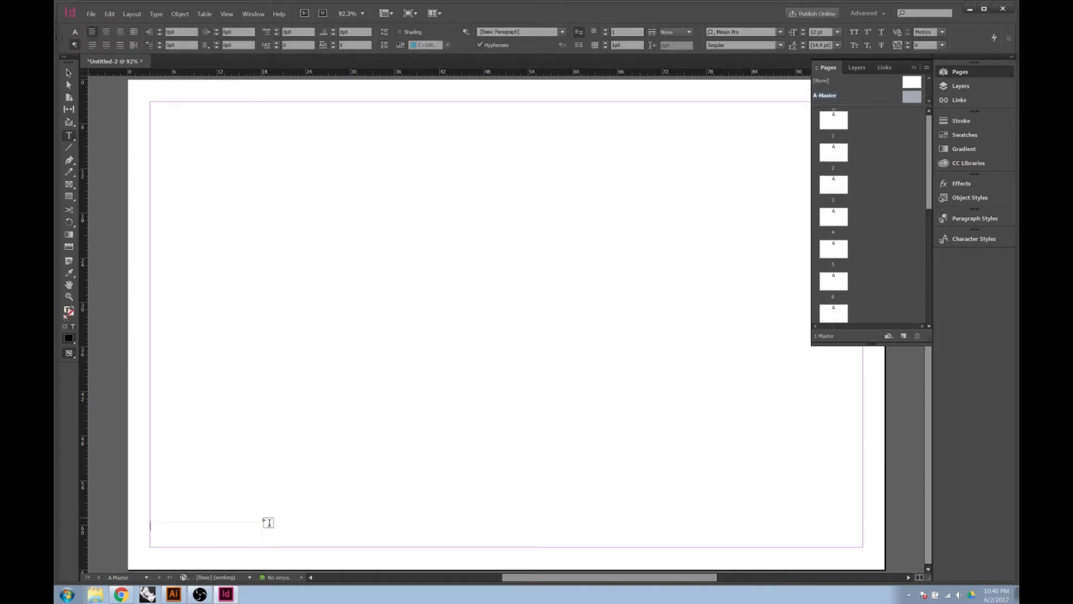
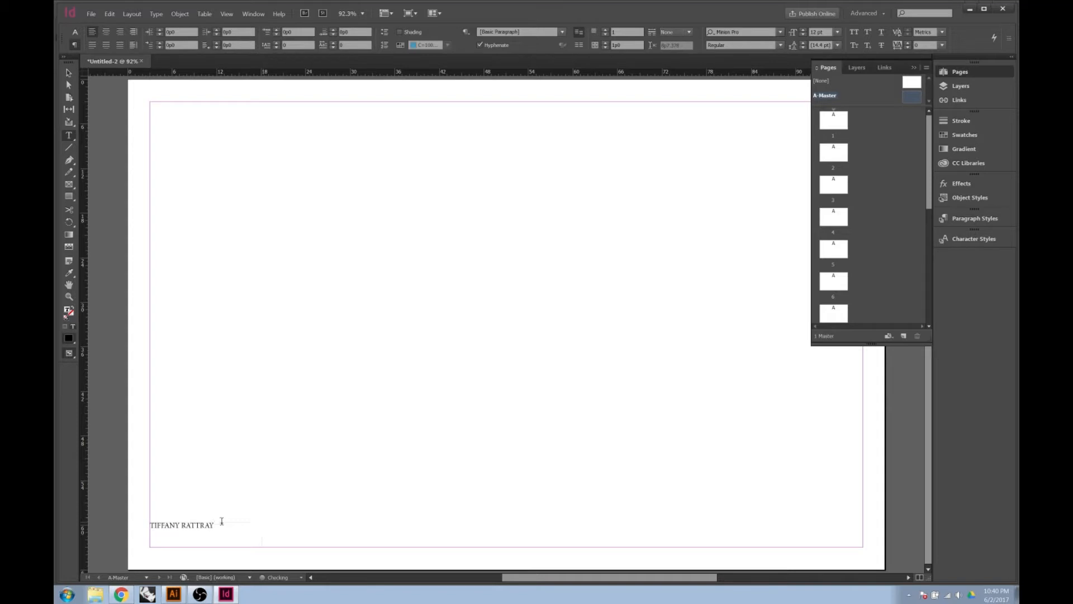
pyautogui.moveTo(216, 524); pyautogui.dragTo(150, 525)
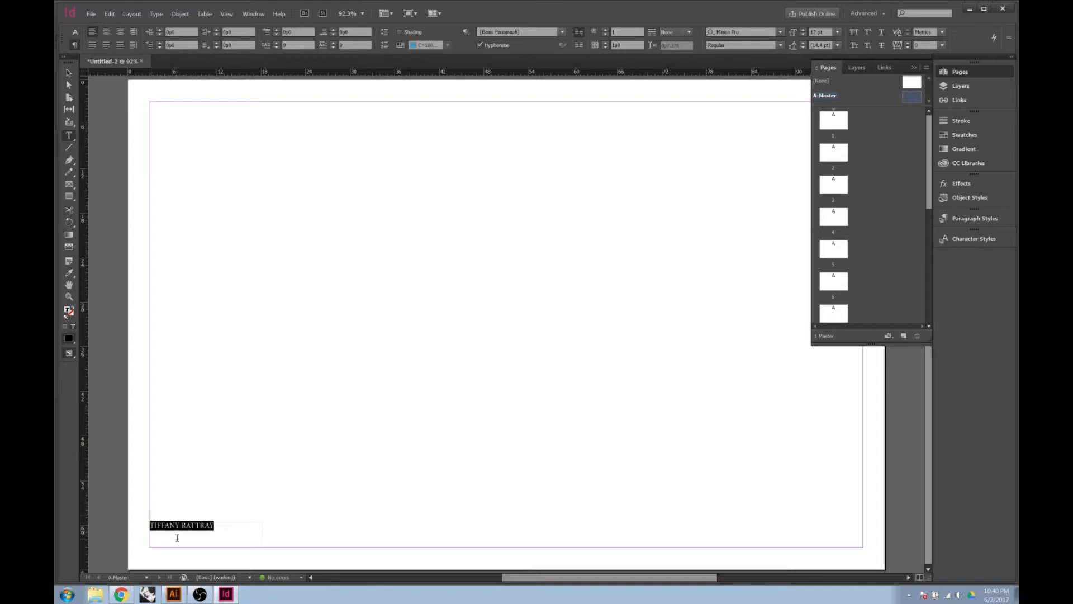
# Open the Character panel from the Type menu and dock it with the other panels
pyautogui.click(157, 15)
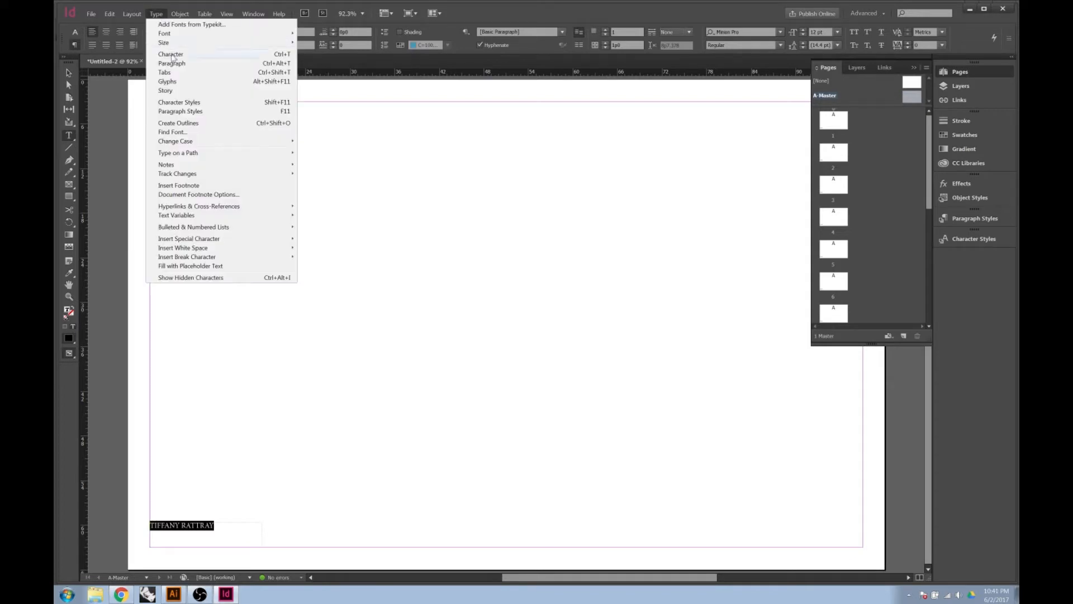
pyautogui.click(170, 54)
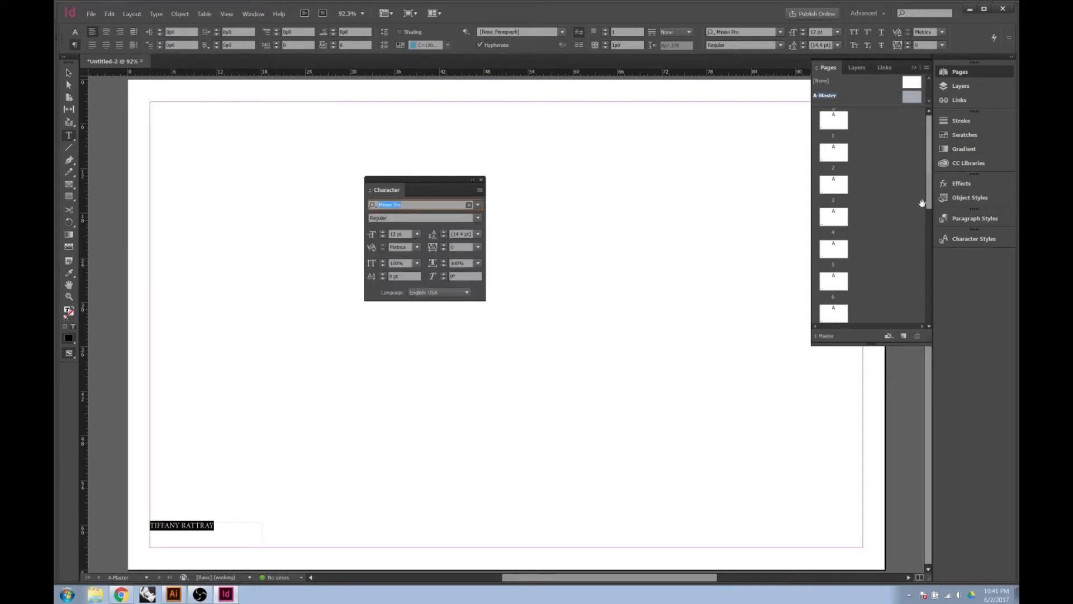
pyautogui.click(985, 246)
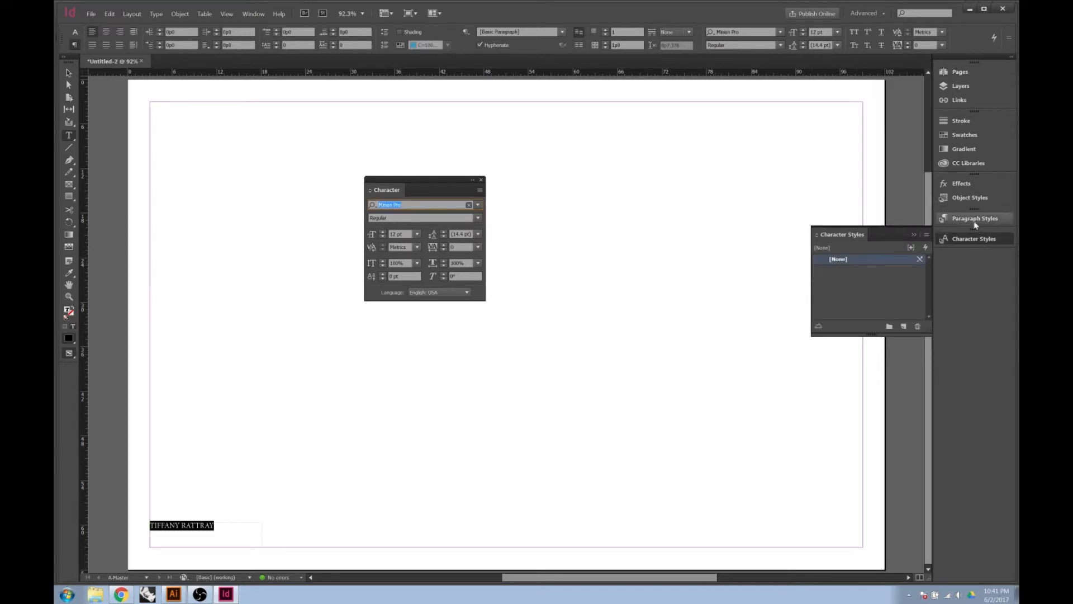
pyautogui.click(974, 221)
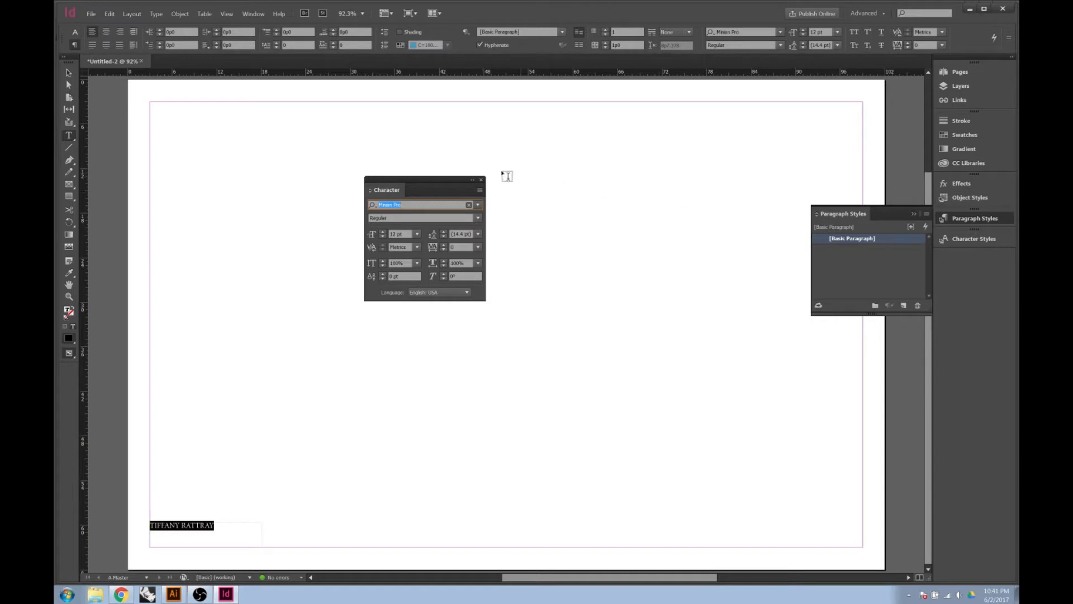
pyautogui.click(402, 179)
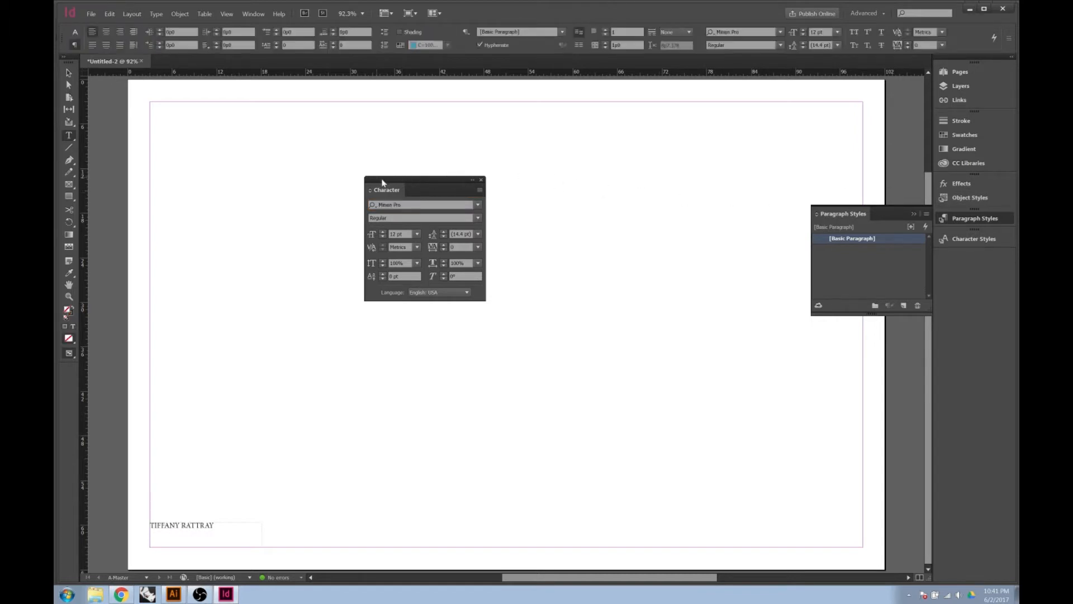
pyautogui.click(481, 179)
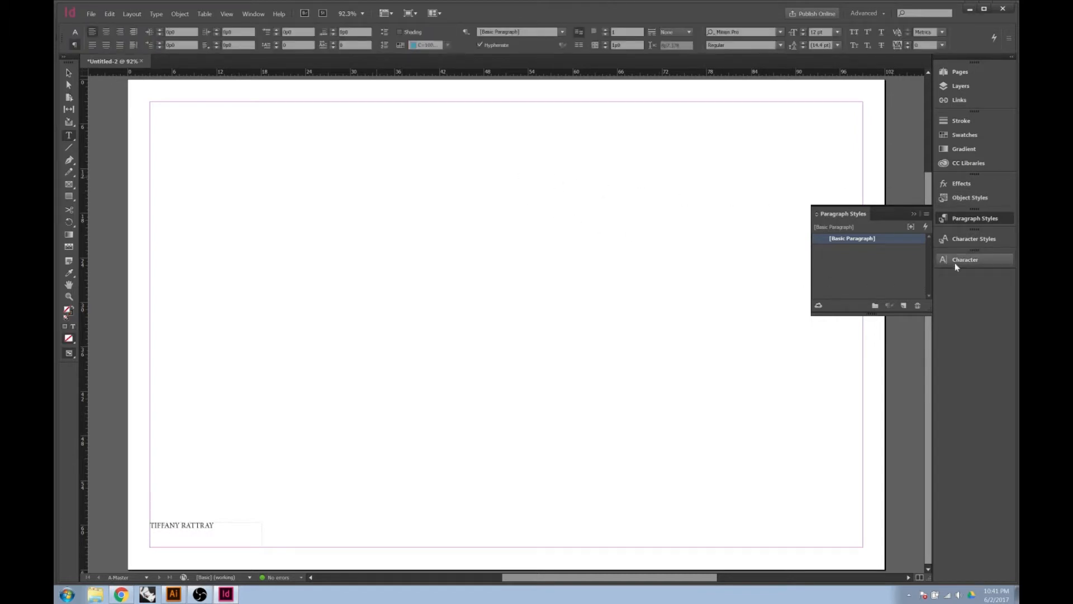
pyautogui.click(955, 259)
pyautogui.click(954, 259)
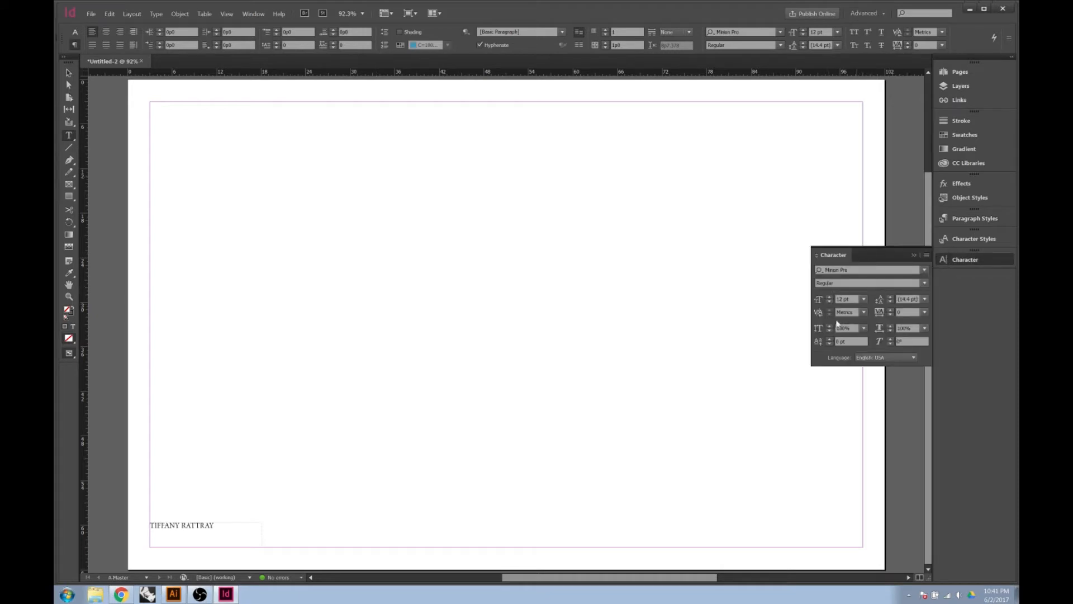
# Set the selected name in Arial at 10 pt
pyautogui.moveTo(220, 525); pyautogui.dragTo(134, 530)
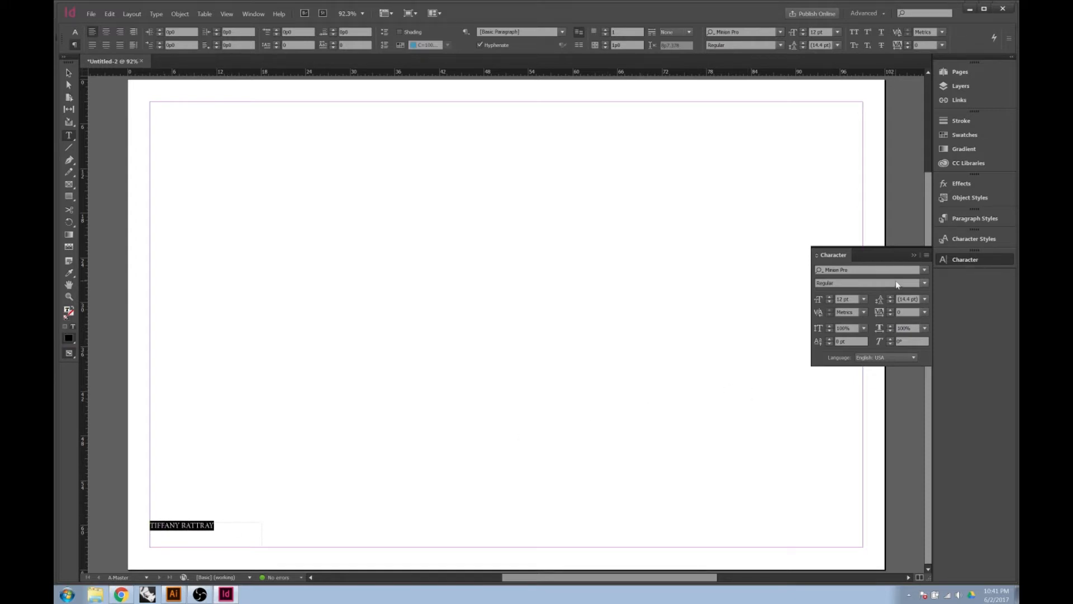
pyautogui.click(925, 271)
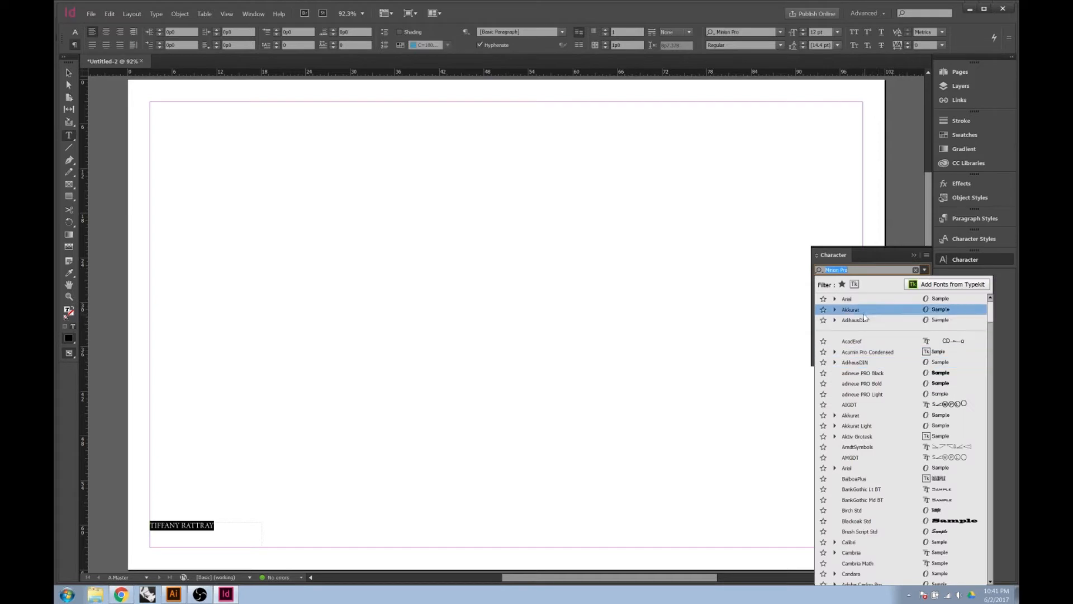
pyautogui.click(863, 299)
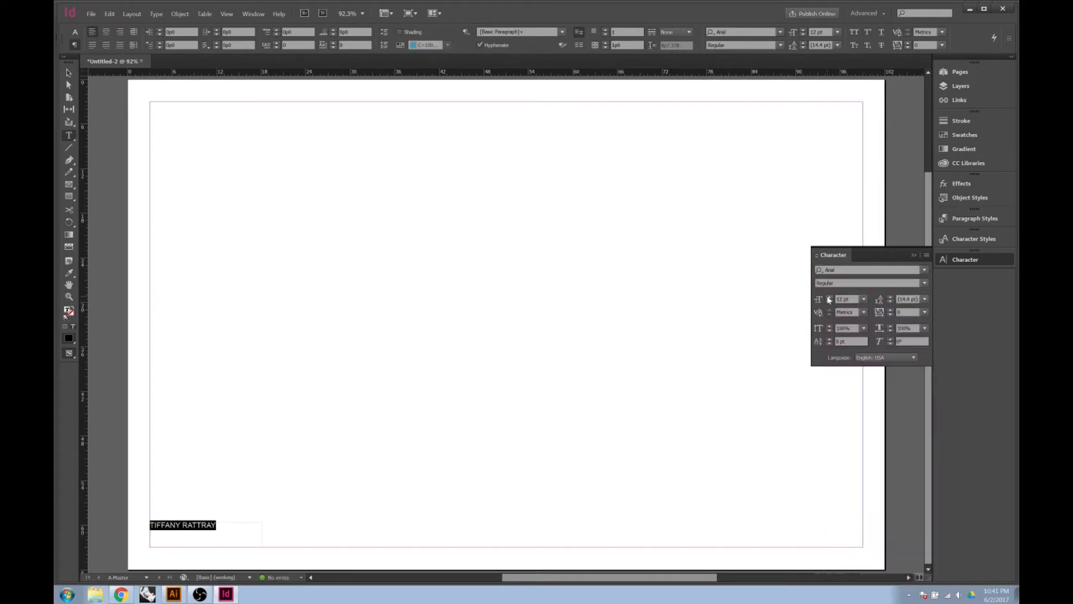
pyautogui.click(863, 299)
pyautogui.click(848, 359)
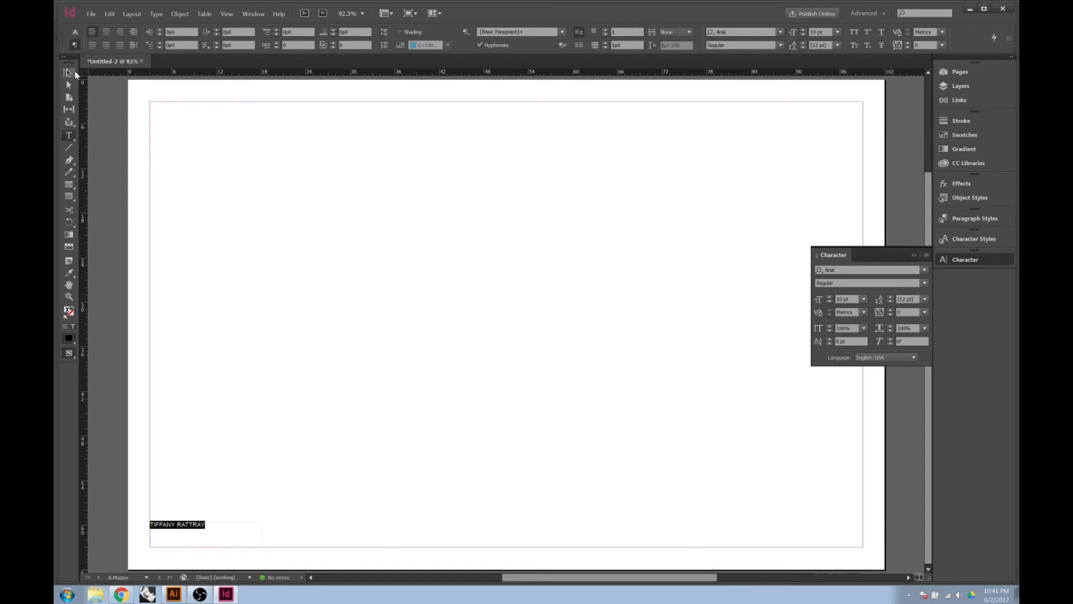
pyautogui.click(72, 73)
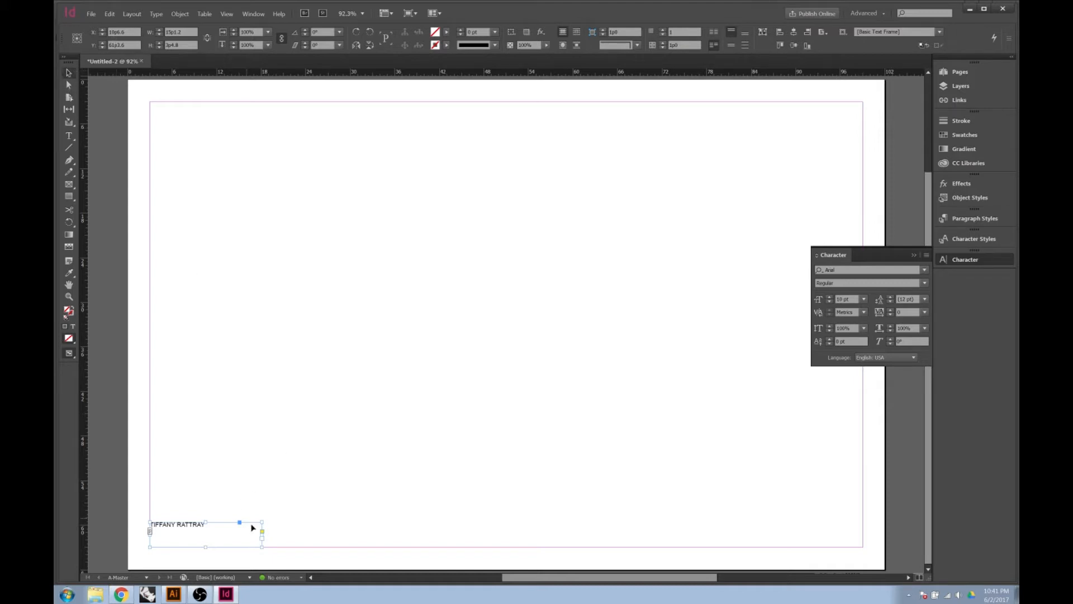
# Bottom-align the footer text, add the student ID on a second line, and reselect the frame
pyautogui.click(744, 35)
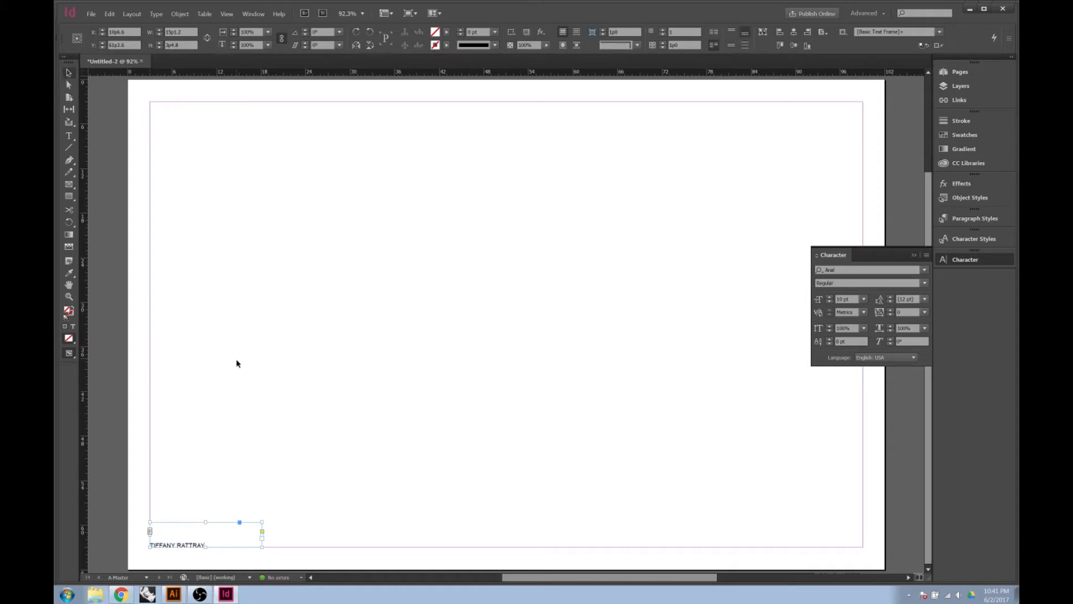
pyautogui.doubleClick(212, 542)
pyautogui.press('Return')
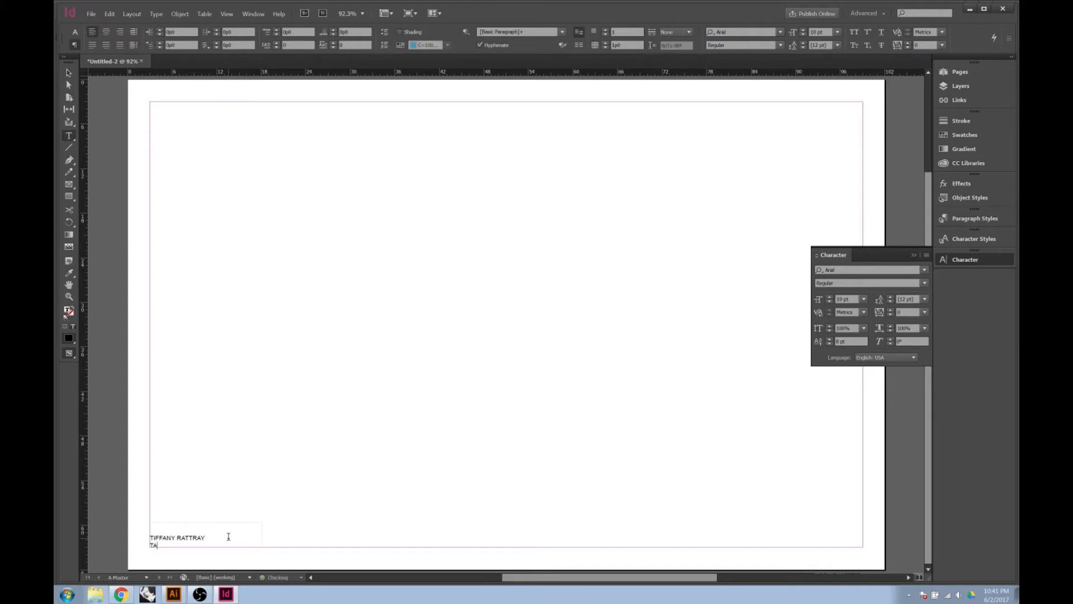
pyautogui.click(73, 76)
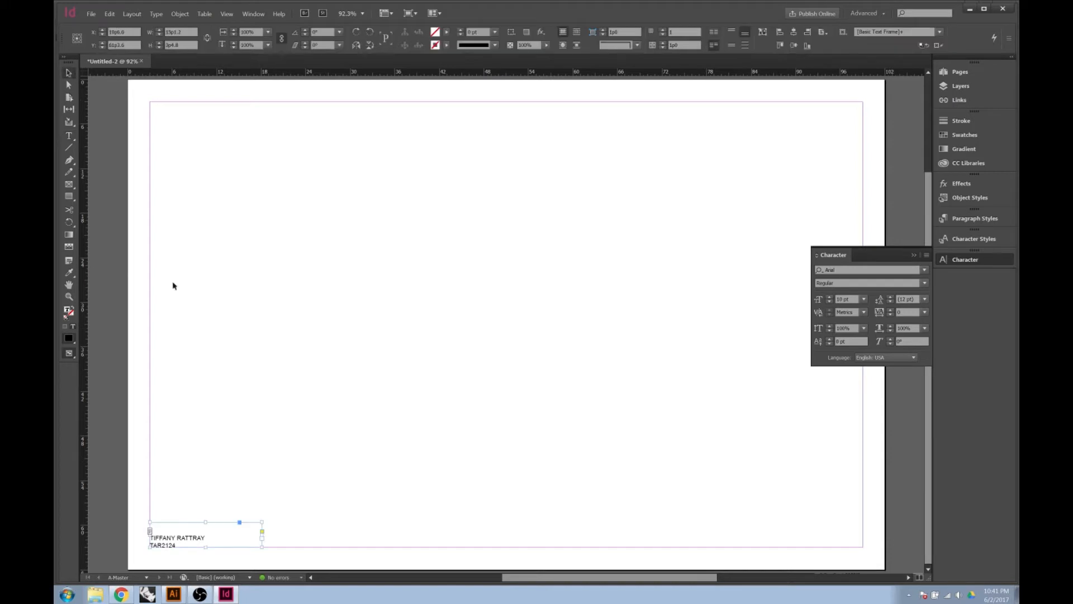
pyautogui.click(246, 464)
pyautogui.click(207, 535)
# Alt-drag a copy of the footer to the bottom-right margin and right-align both its lines
pyautogui.moveTo(179, 539); pyautogui.dragTo(784, 552)
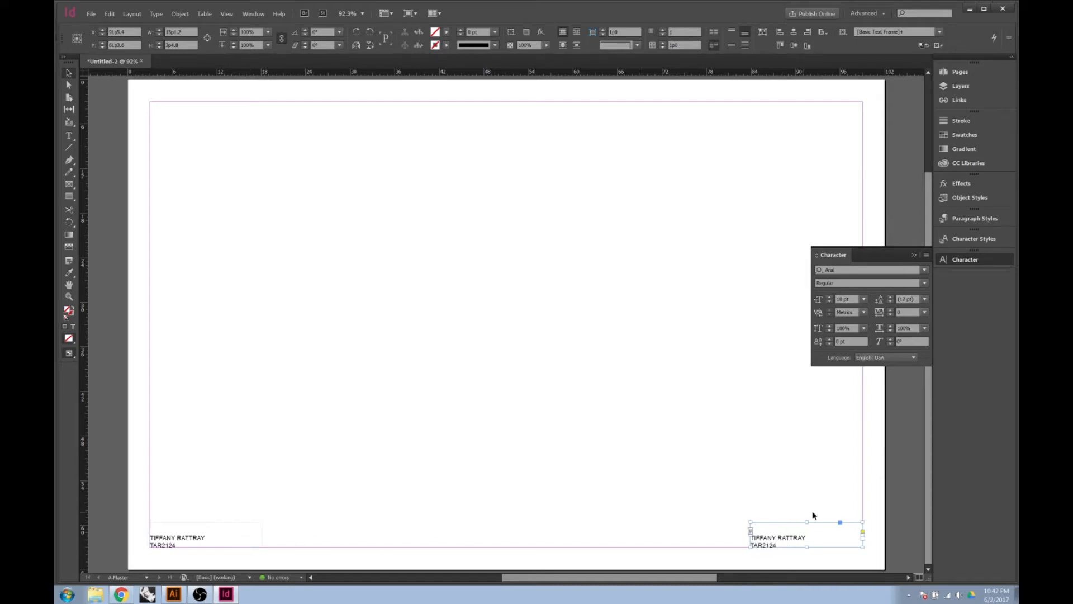
pyautogui.doubleClick(780, 544)
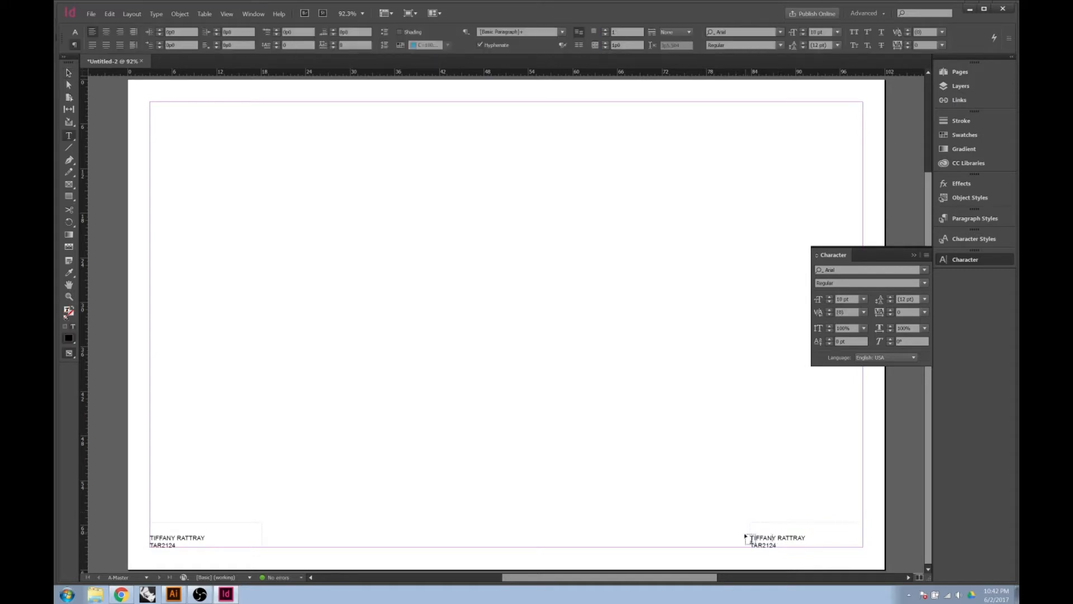
pyautogui.moveTo(781, 544); pyautogui.dragTo(750, 535)
pyautogui.click(117, 36)
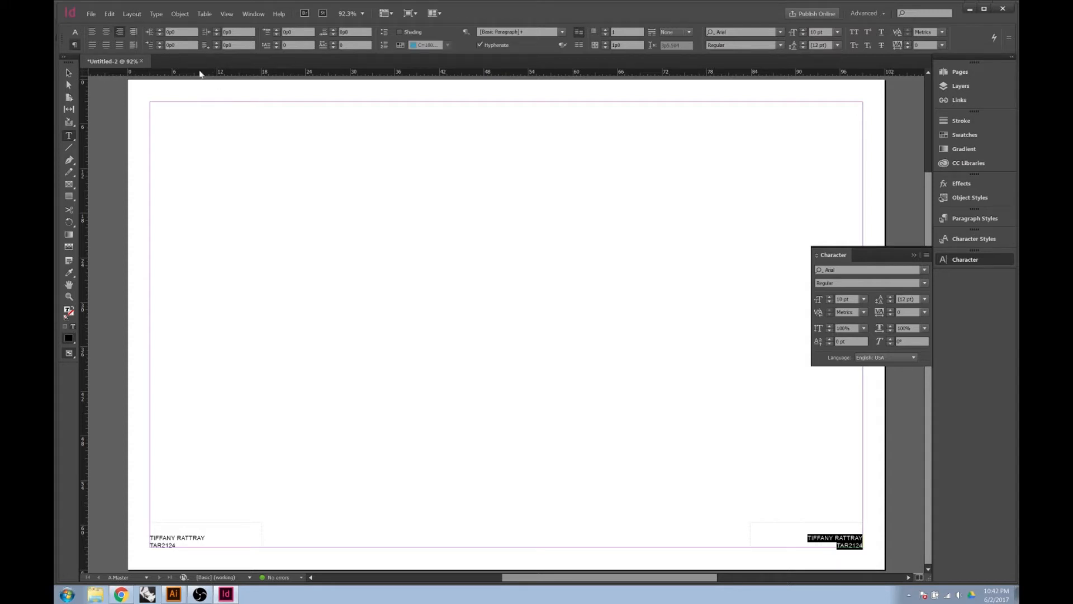
pyautogui.click(414, 488)
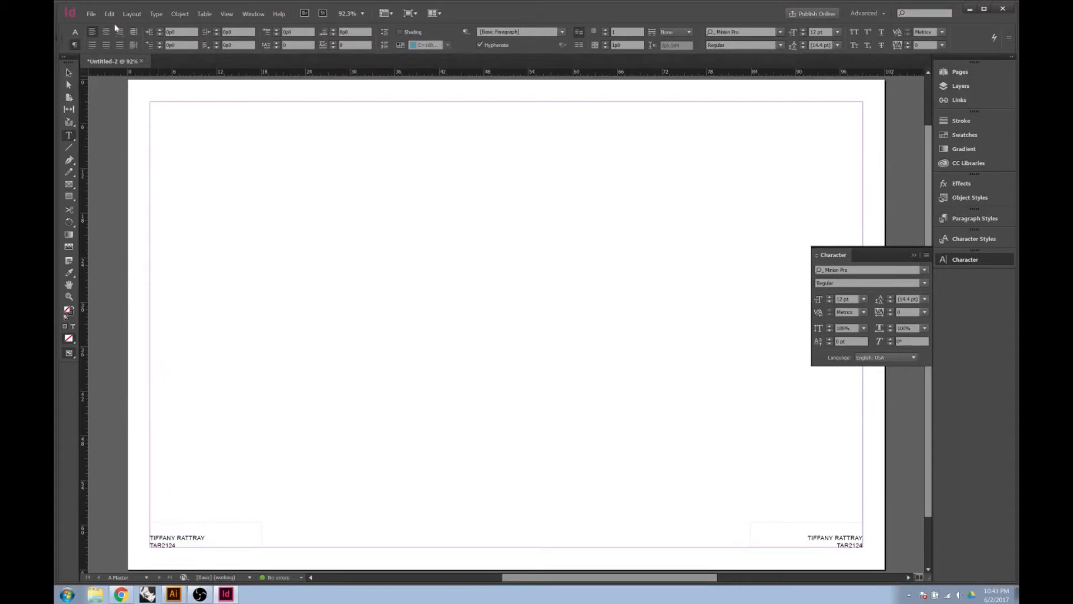
# Look through the Type menu's Text Variables submenu
pyautogui.click(155, 14)
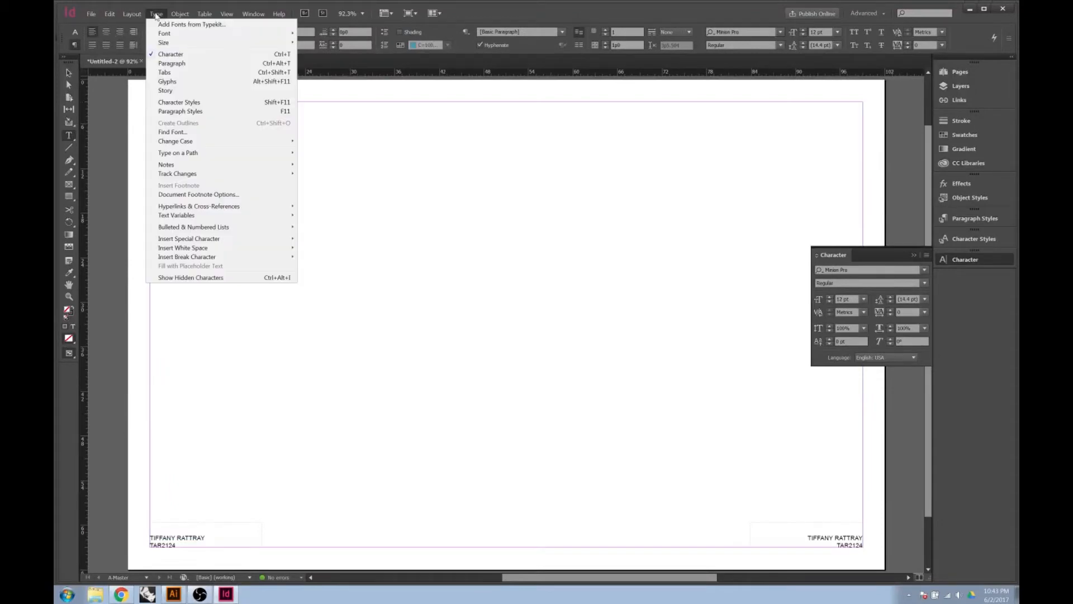
pyautogui.click(156, 14)
pyautogui.click(156, 14)
pyautogui.moveTo(169, 218)
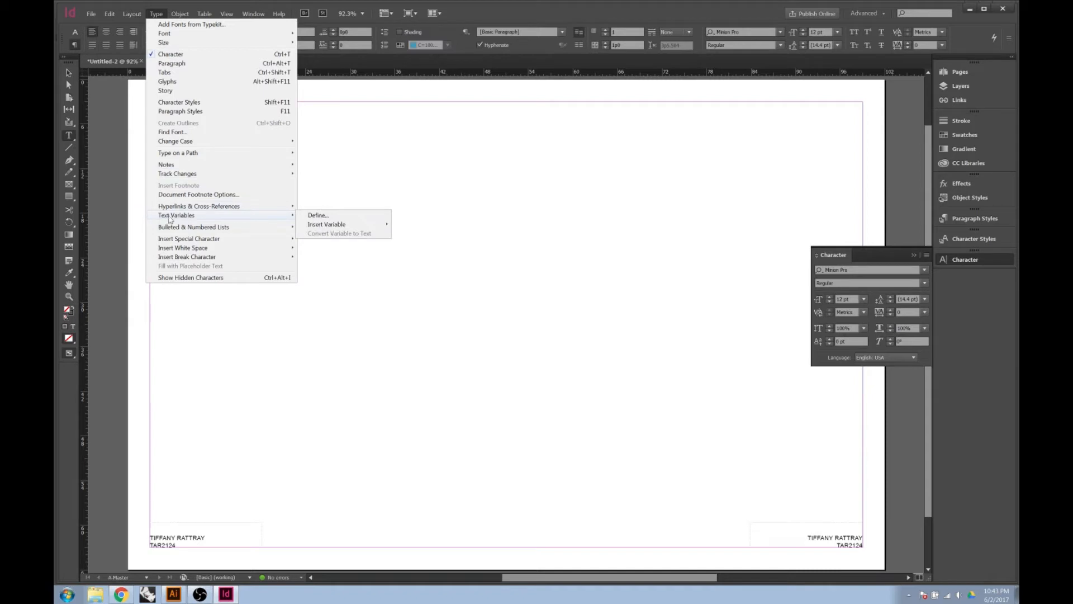
pyautogui.moveTo(317, 227)
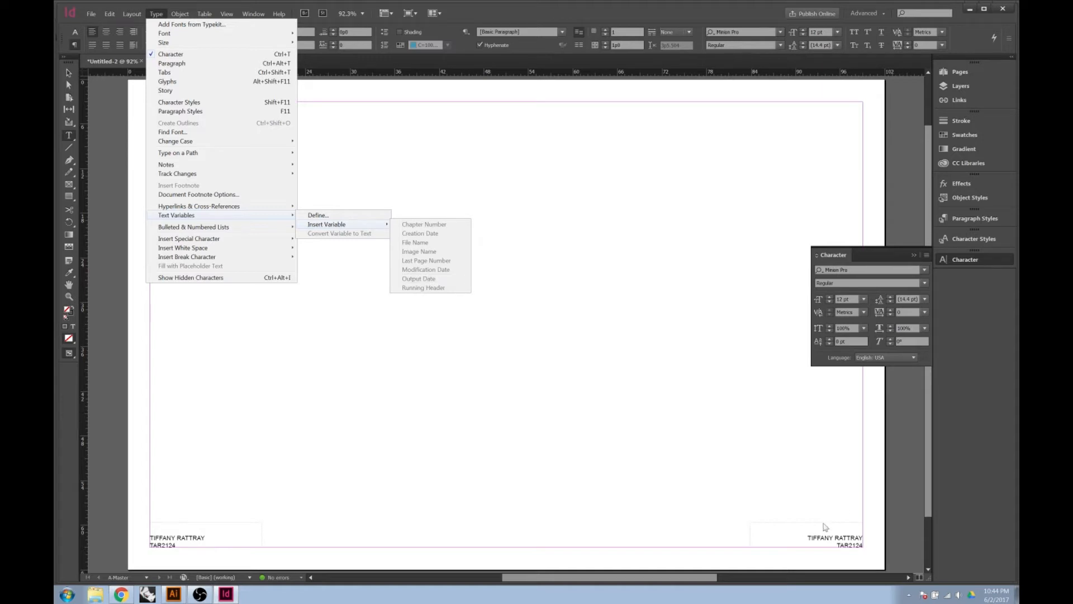
pyautogui.click(810, 535)
# Replace the bottom-right footer text with the Output Date variable, showing 06/02/17
pyautogui.moveTo(795, 532); pyautogui.dragTo(873, 550)
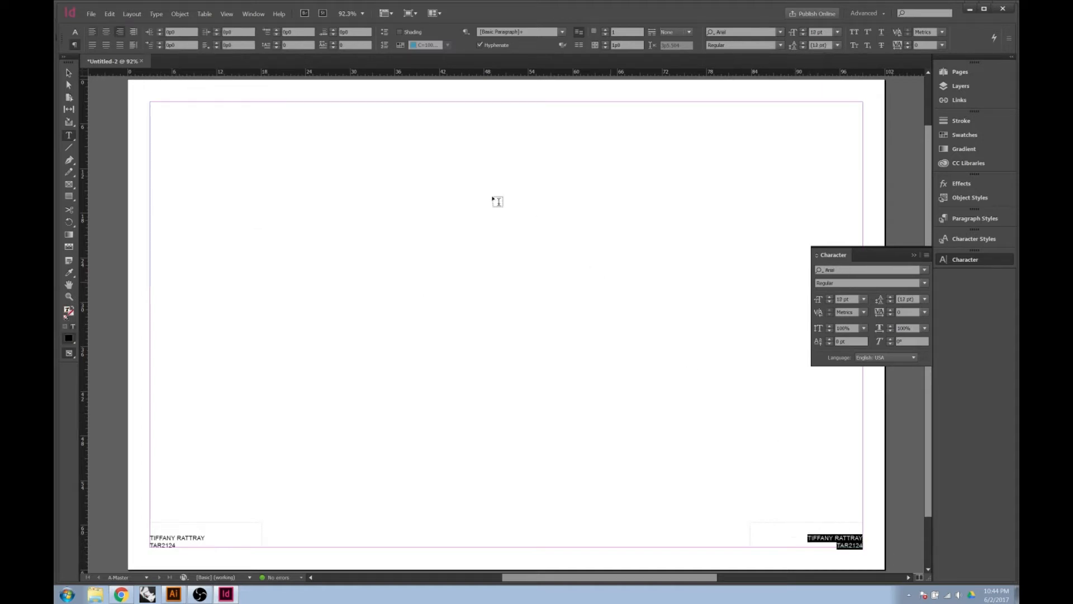
pyautogui.click(164, 12)
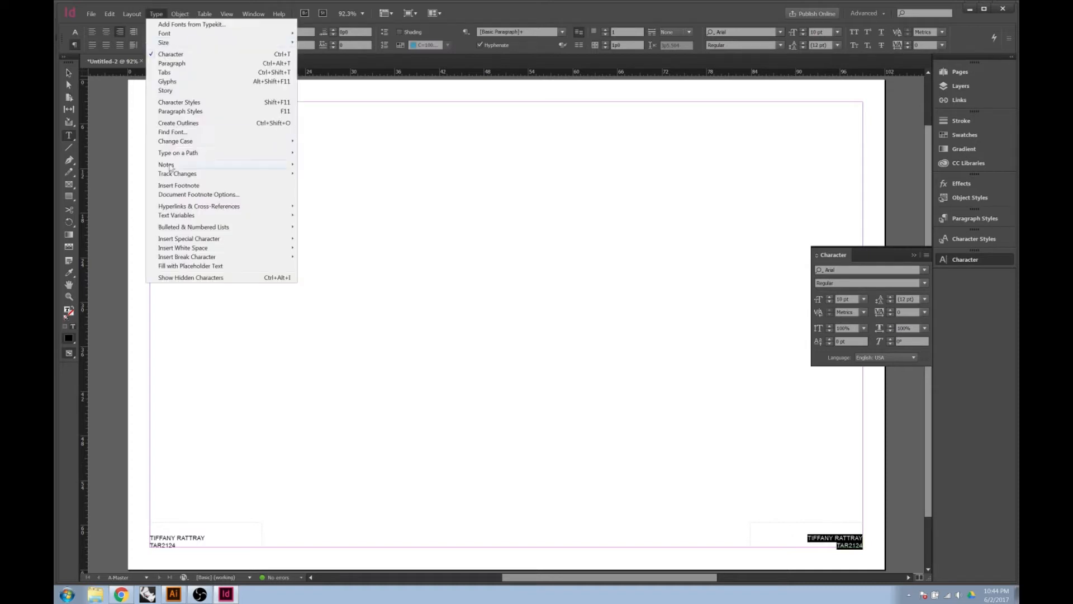
pyautogui.moveTo(258, 219)
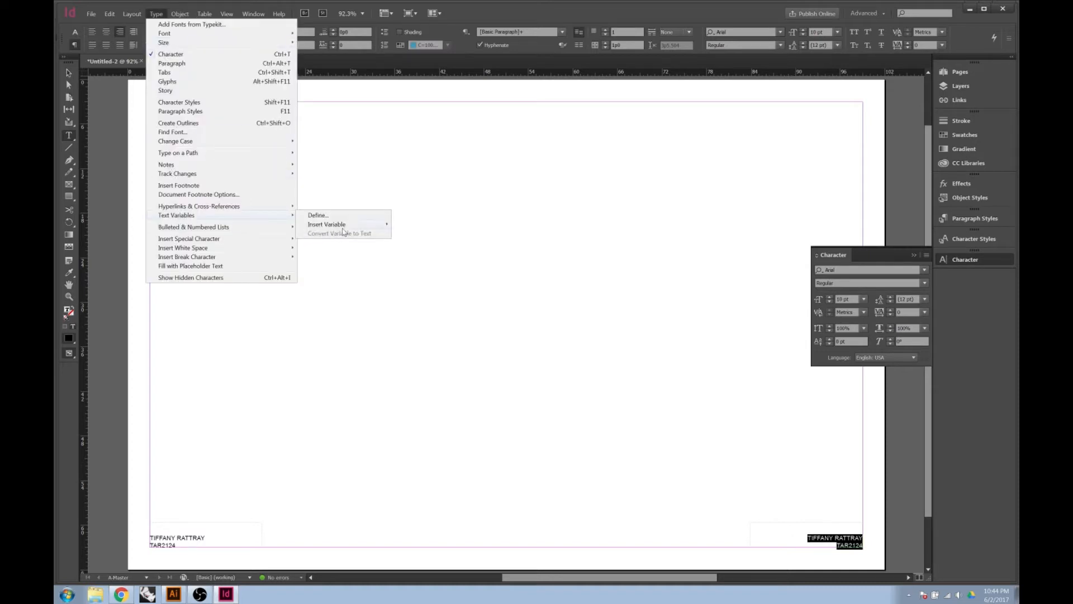
pyautogui.moveTo(376, 225)
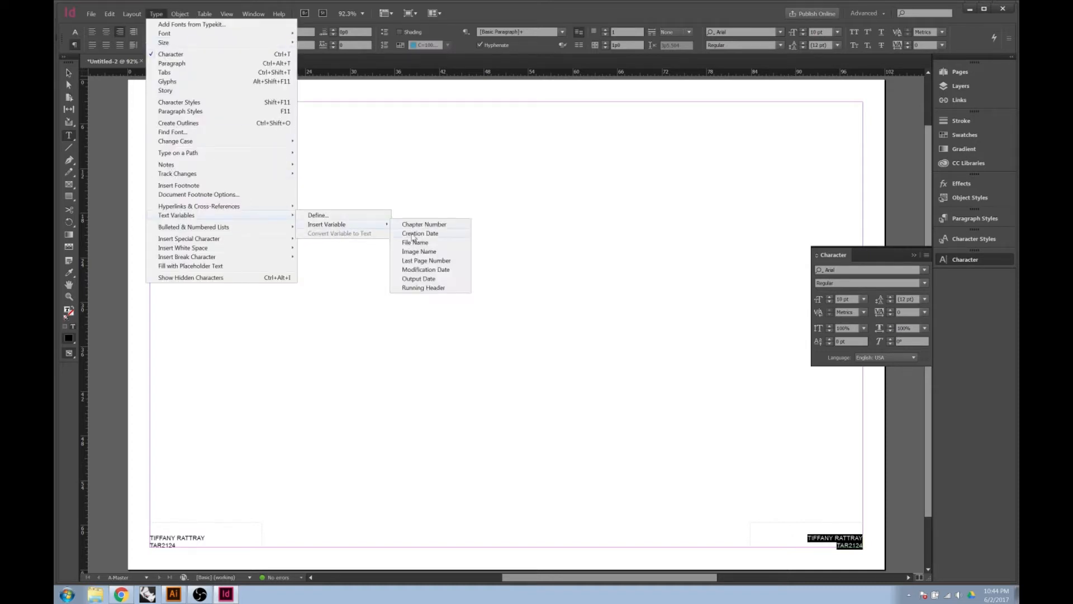
pyautogui.click(421, 280)
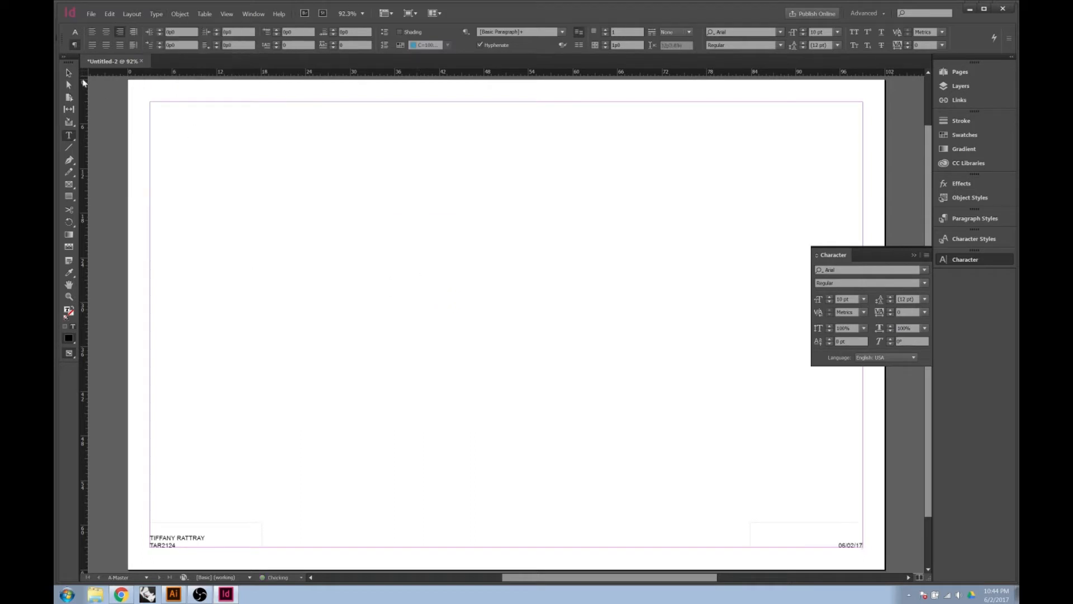
pyautogui.click(73, 73)
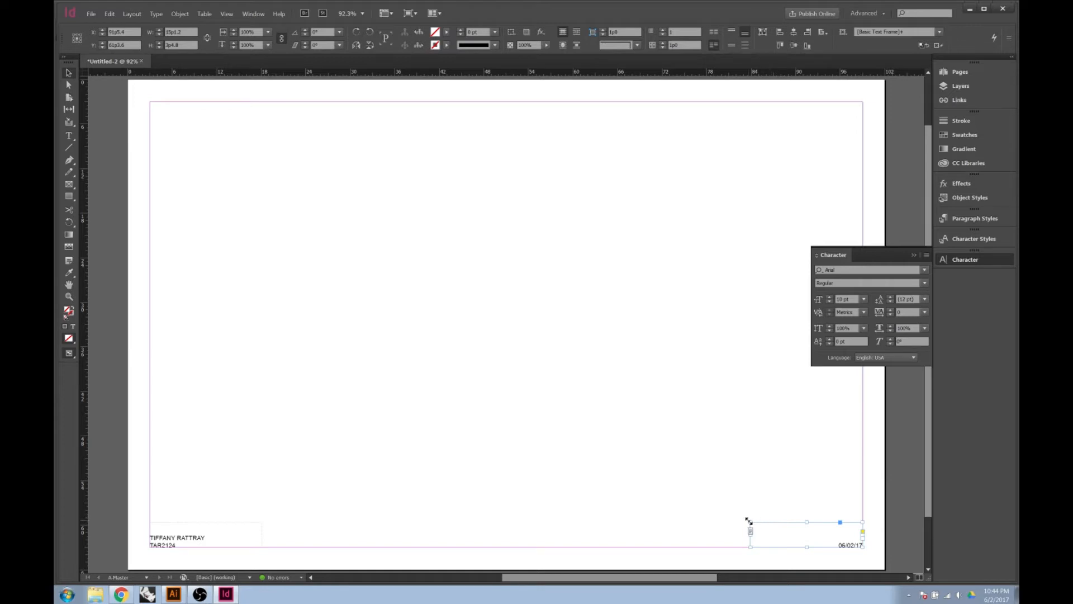
pyautogui.click(658, 479)
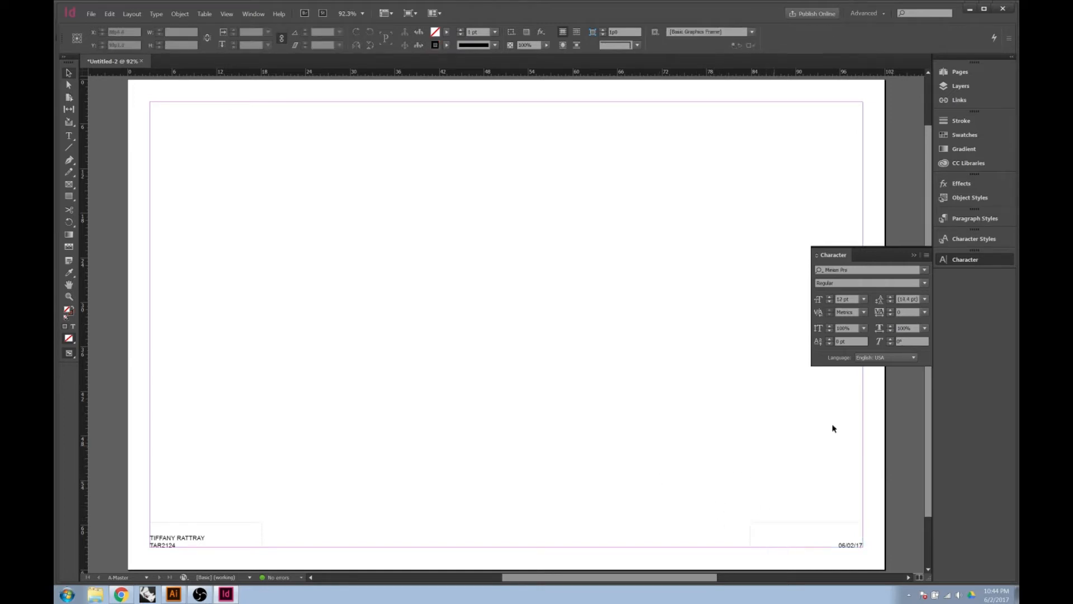
# Show the Pages panel, go to page 1, and scroll through pages 1–3 to check the inherited footers
pyautogui.click(944, 71)
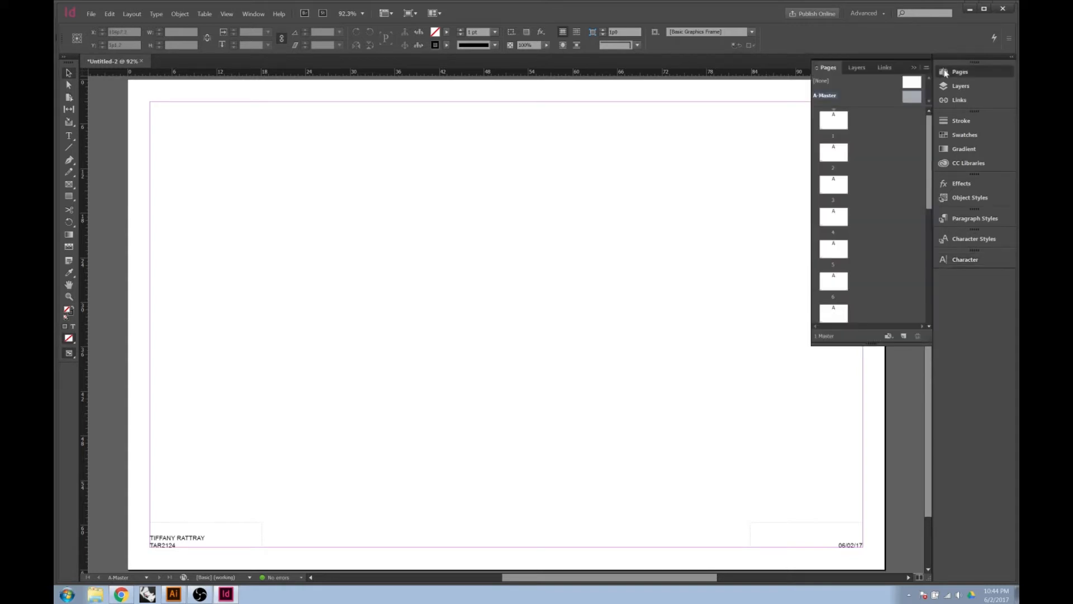
pyautogui.doubleClick(841, 122)
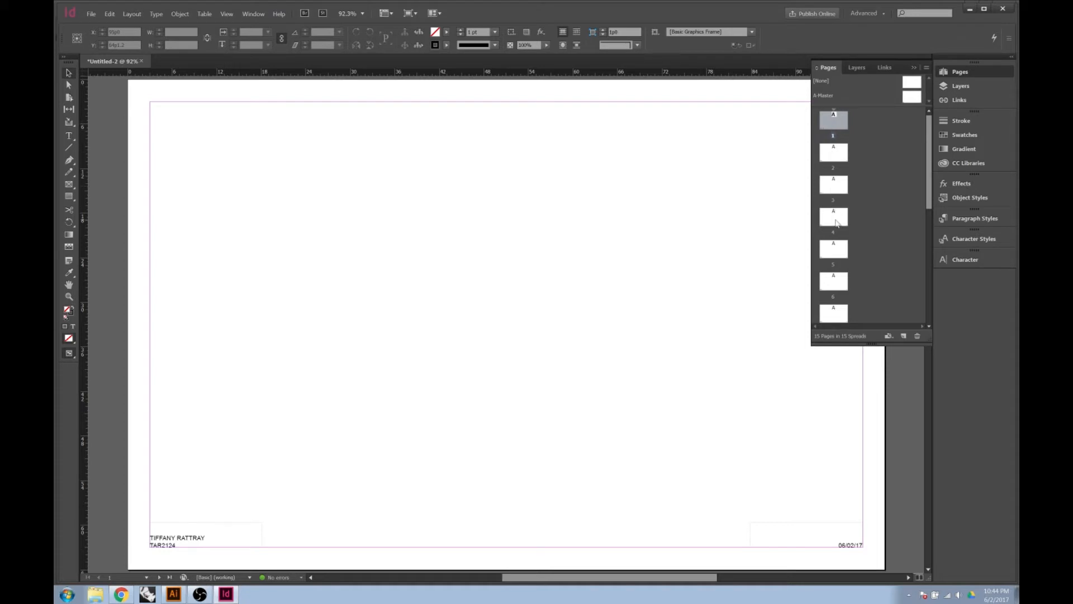
pyautogui.scroll(-5, 703, 220)
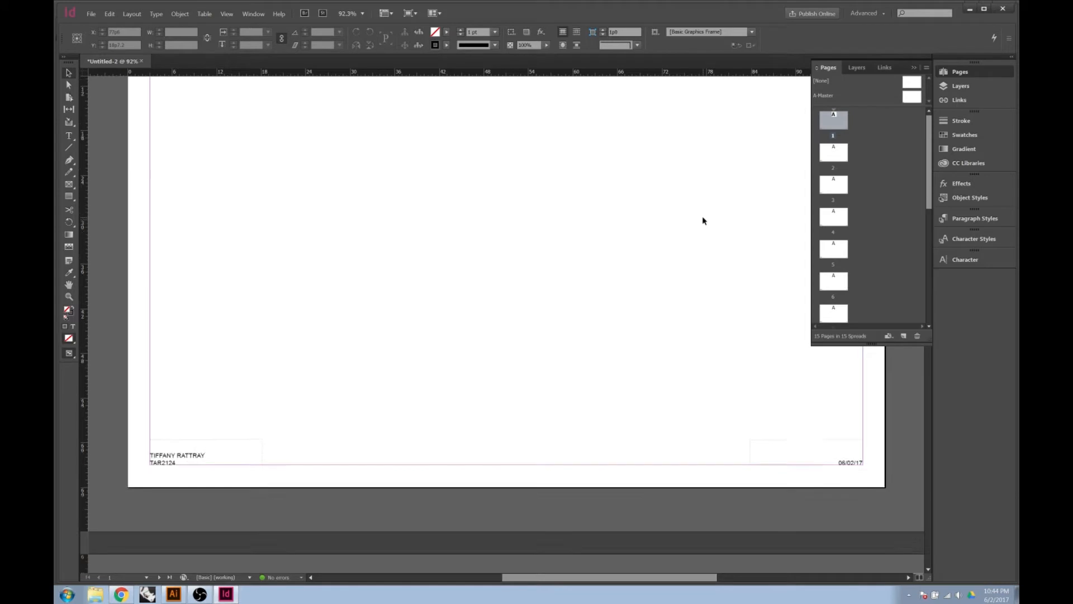
pyautogui.scroll(-9, 703, 220)
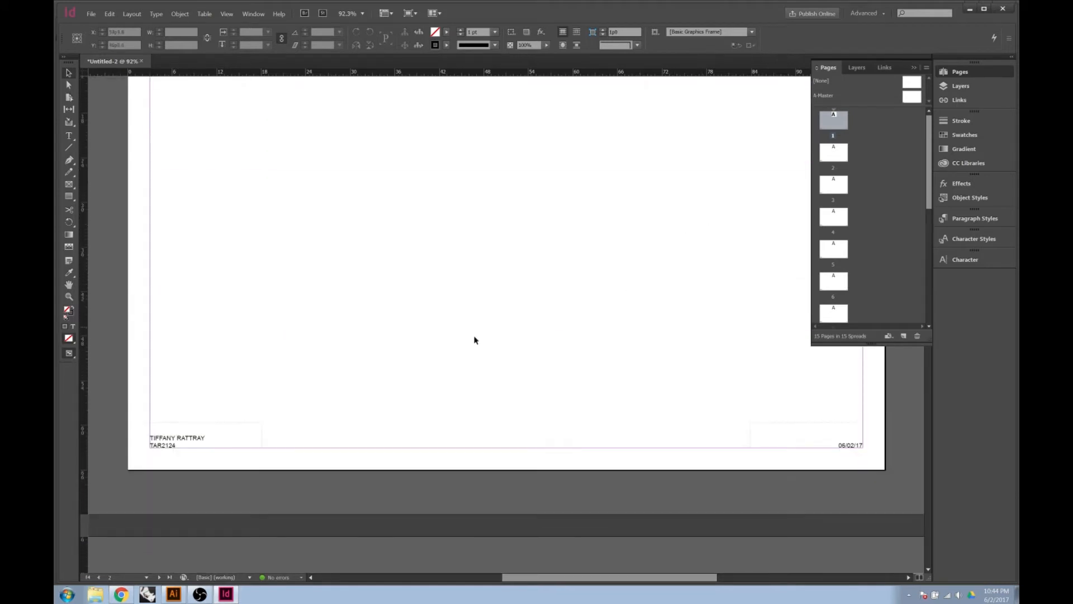
pyautogui.scroll(-13, 640, 425)
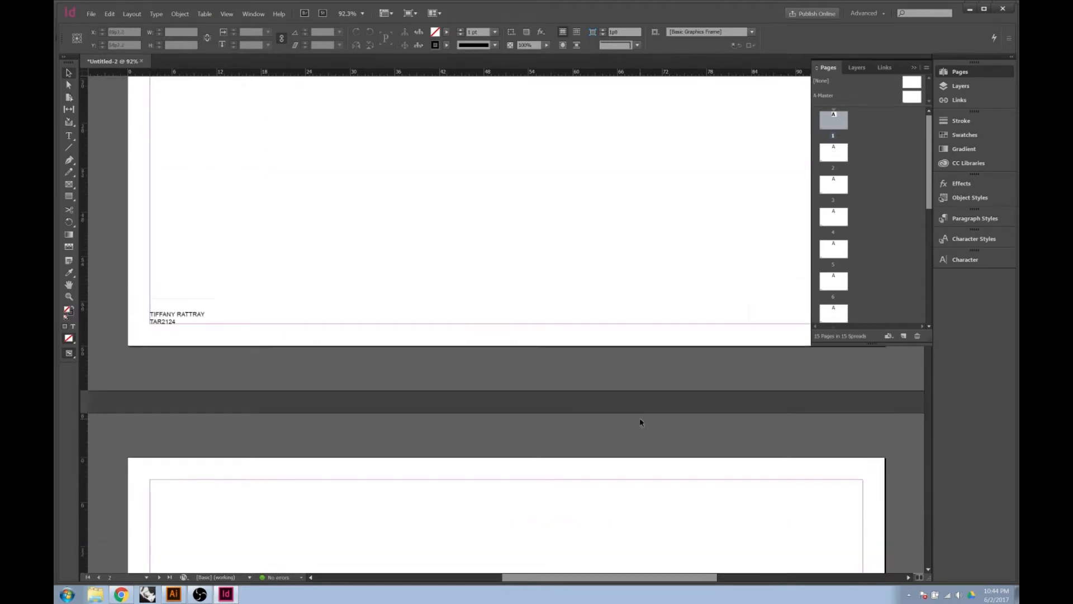
pyautogui.scroll(12, 634, 431)
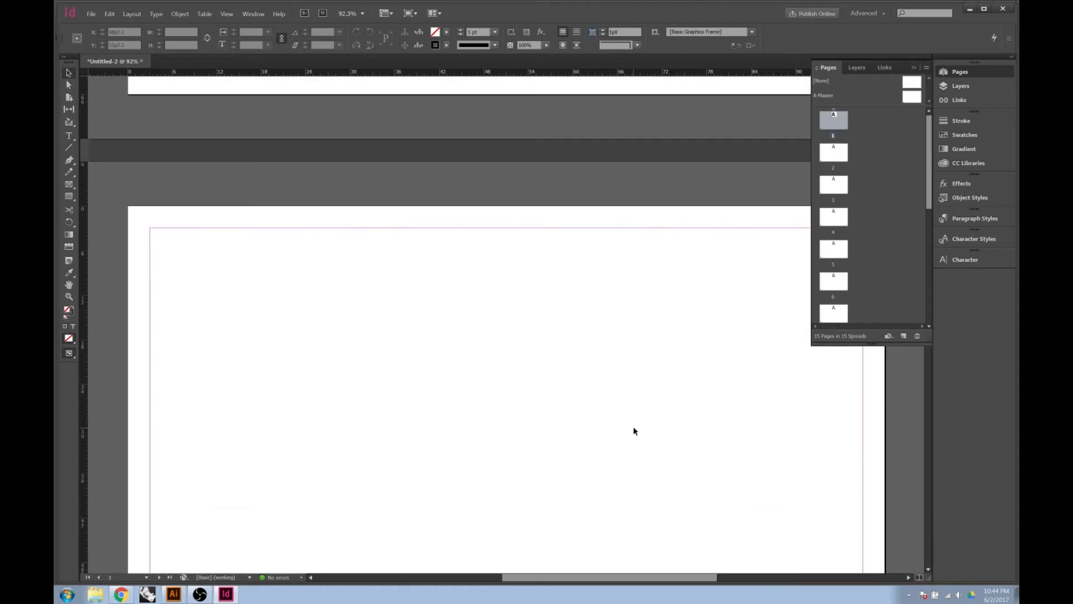
pyautogui.scroll(13, 583, 415)
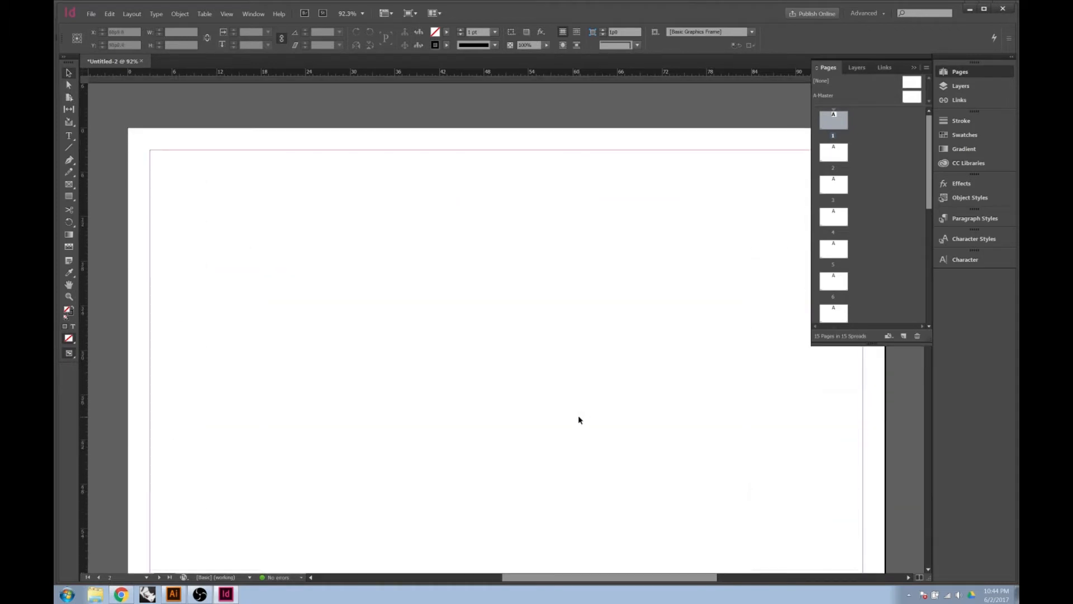
pyautogui.scroll(1, 583, 407)
pyautogui.scroll(-13, 583, 407)
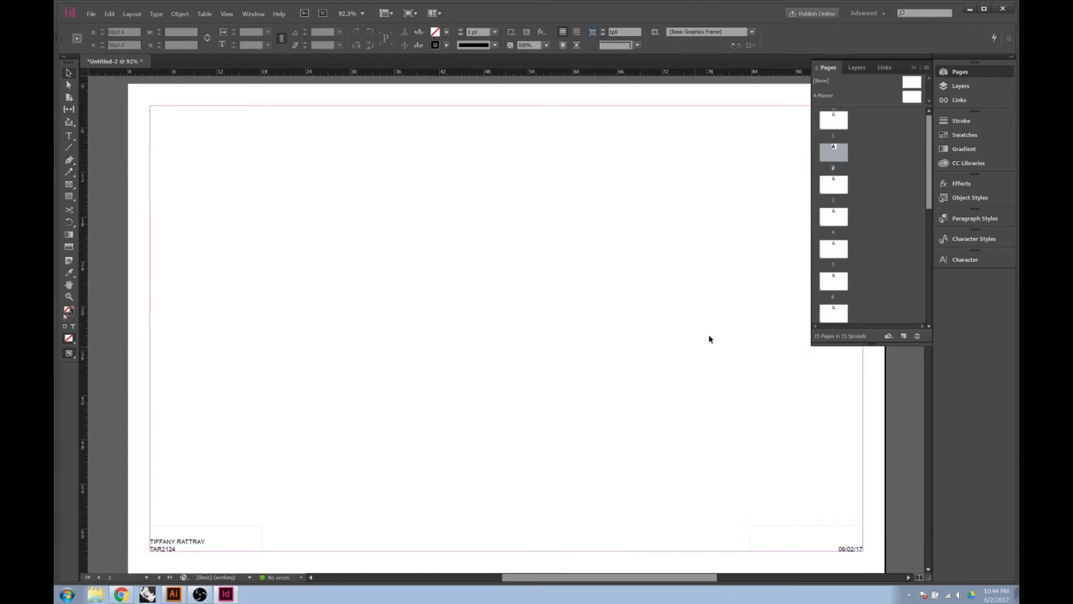
pyautogui.rightClick(825, 162)
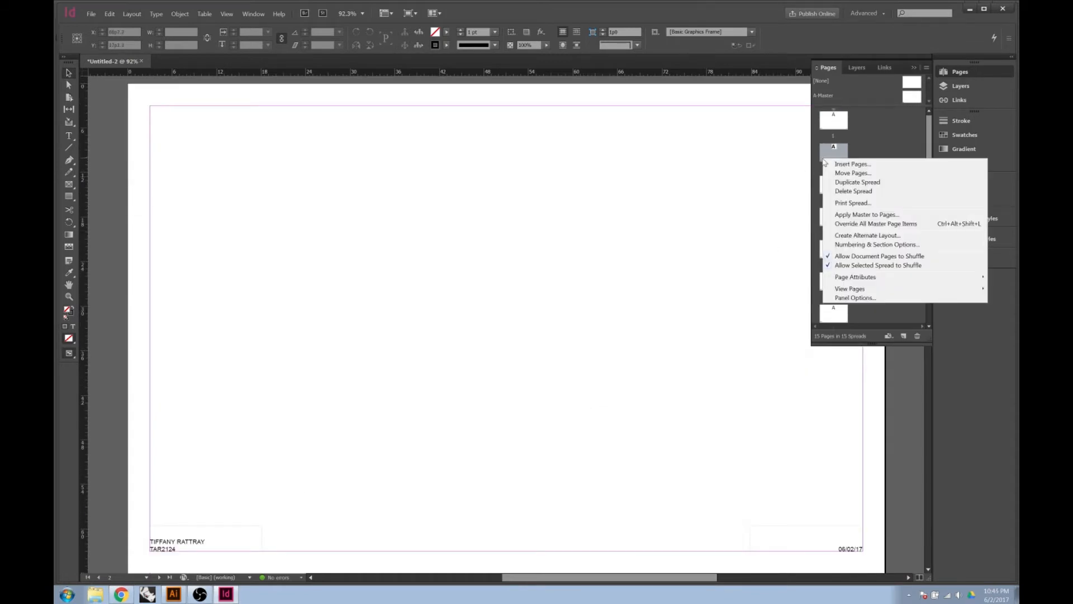
# Override all master page items on page 2 so its footers are editable
pyautogui.click(865, 224)
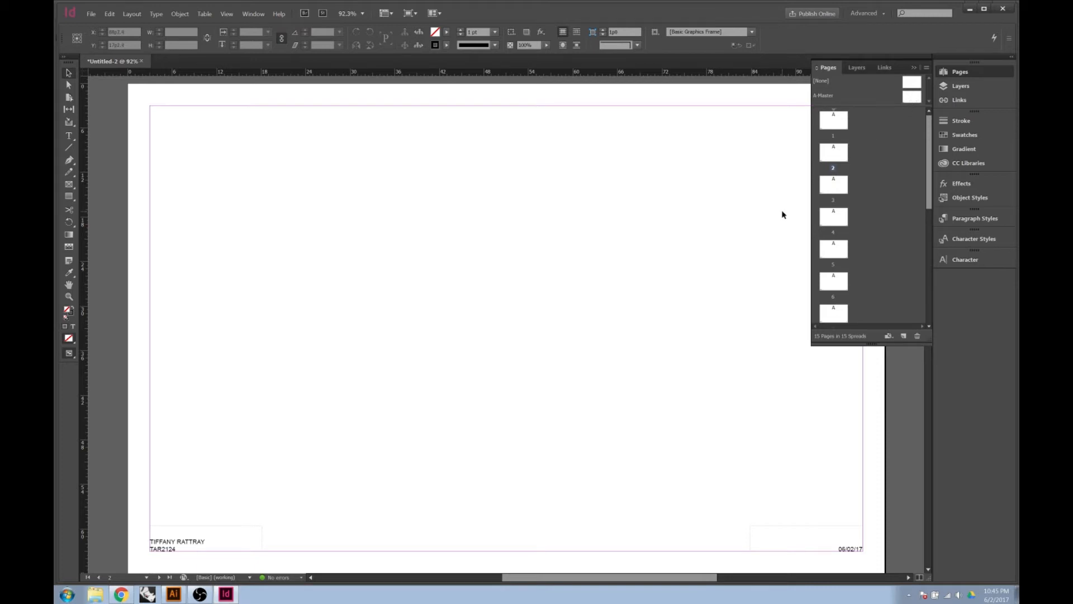
pyautogui.scroll(-5, 549, 403)
pyautogui.scroll(10, 548, 403)
pyautogui.scroll(2, 549, 404)
pyautogui.keyDown('alt'); pyautogui.scroll(-1, 338, 378); pyautogui.keyUp('alt')
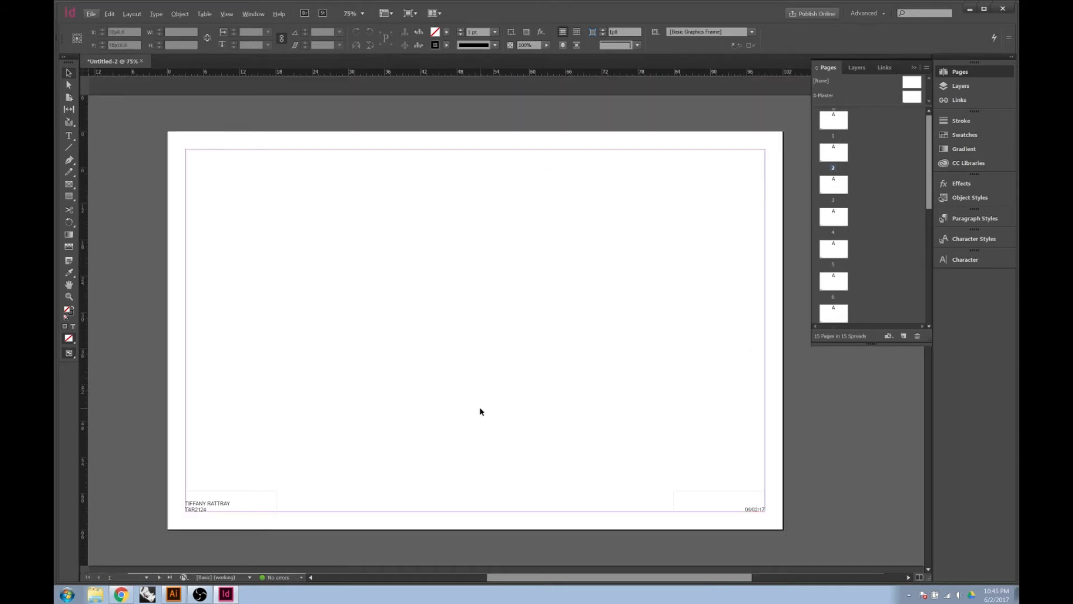
# Make page 1 current, scroll through the pages, and open the File menu
pyautogui.click(497, 430)
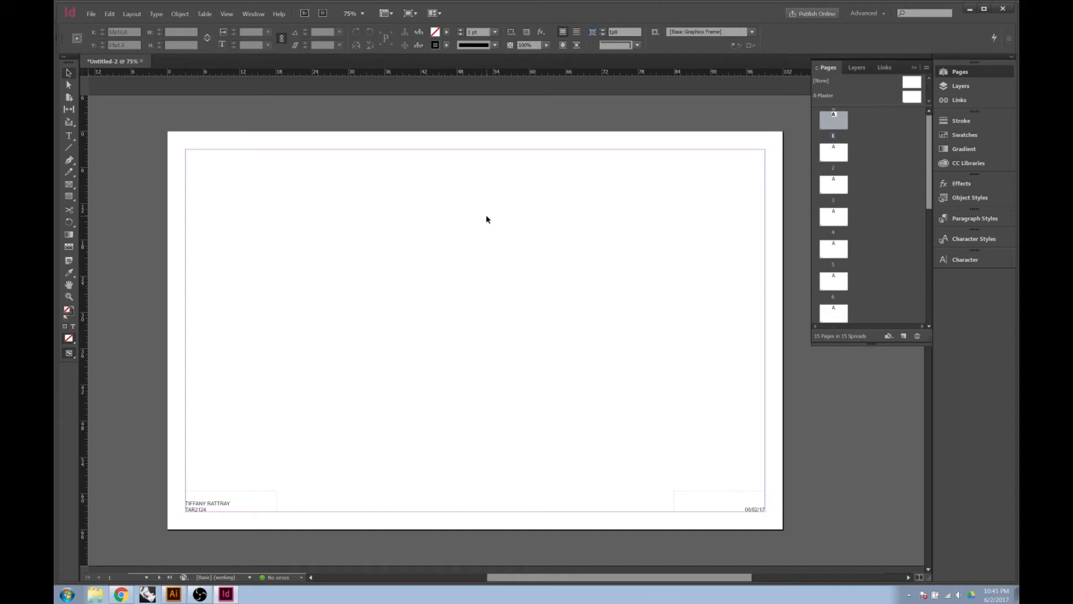
pyautogui.scroll(-3, 655, 293)
pyautogui.scroll(-12, 654, 294)
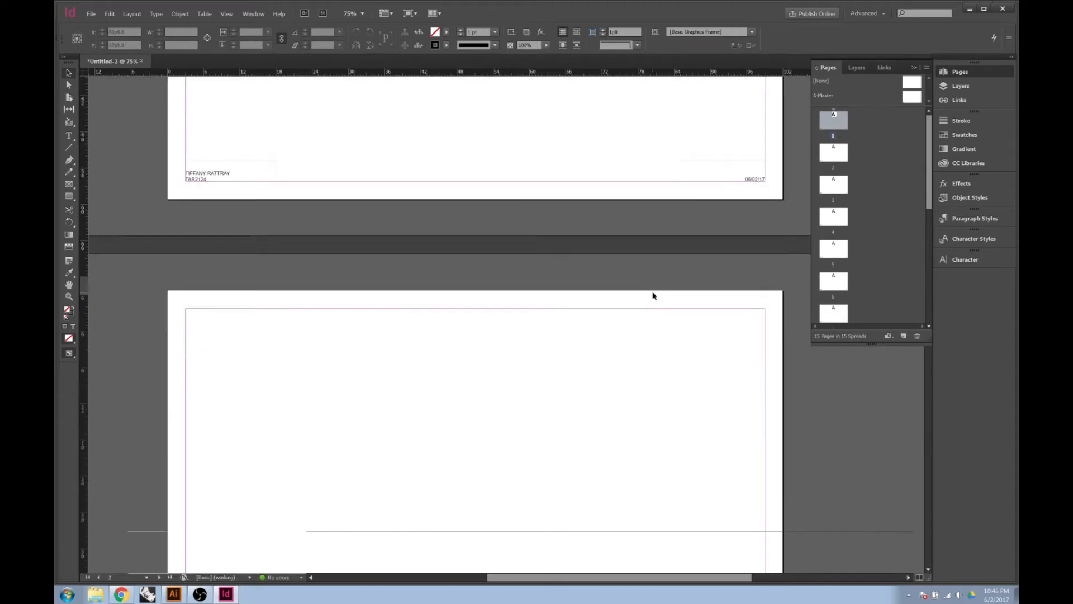
pyautogui.scroll(10, 652, 295)
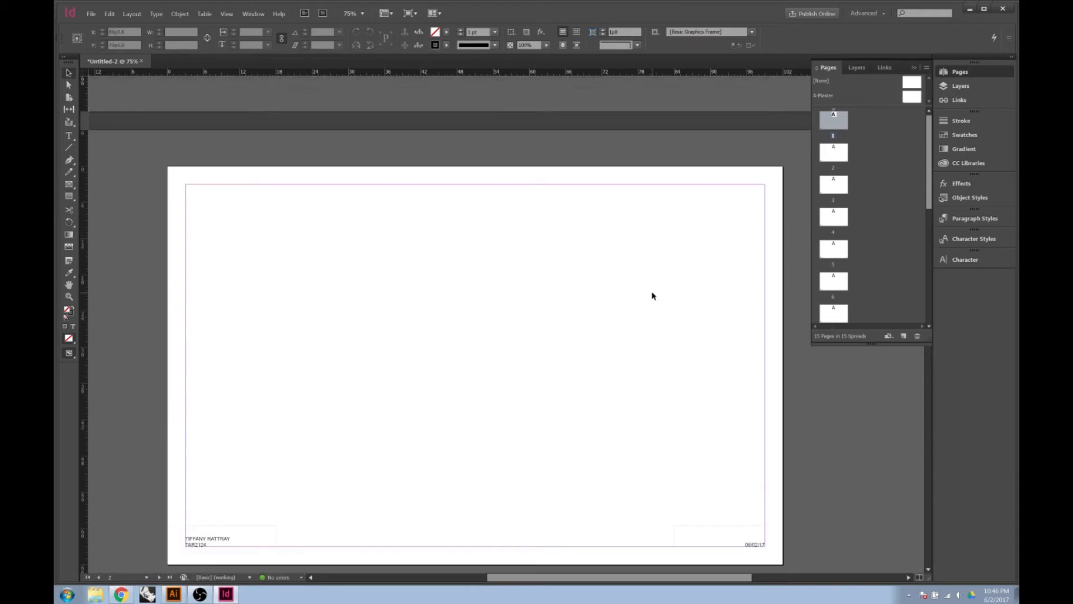
pyautogui.scroll(1, 652, 296)
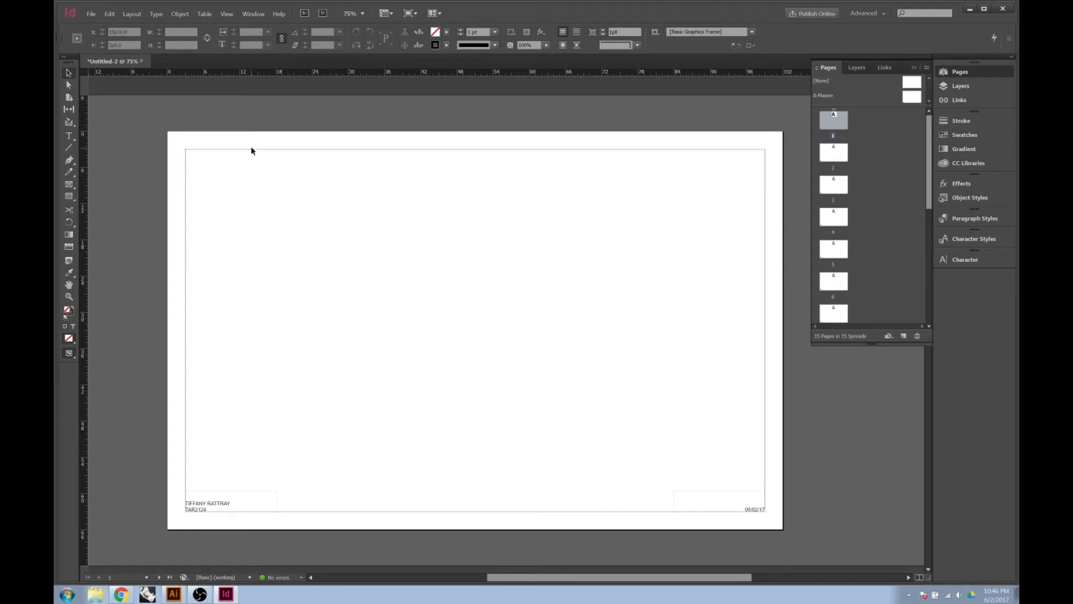
pyautogui.click(92, 14)
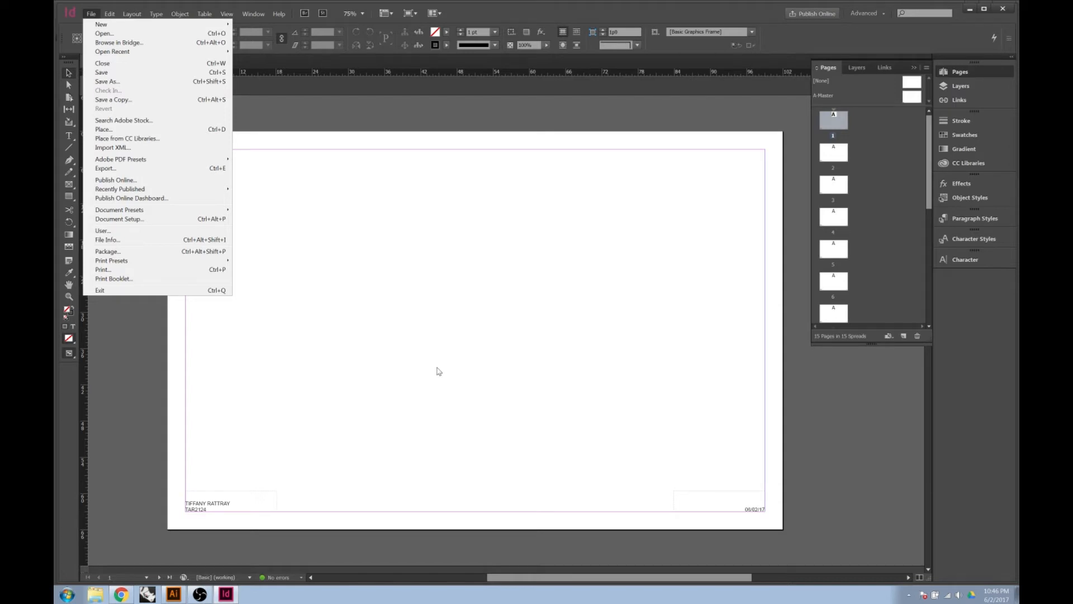
# Load 170603_DTEQ ILLUSTRATOR EX. 2 from Desktop > DTEQ 2017 into the place cursor
pyautogui.click(130, 130)
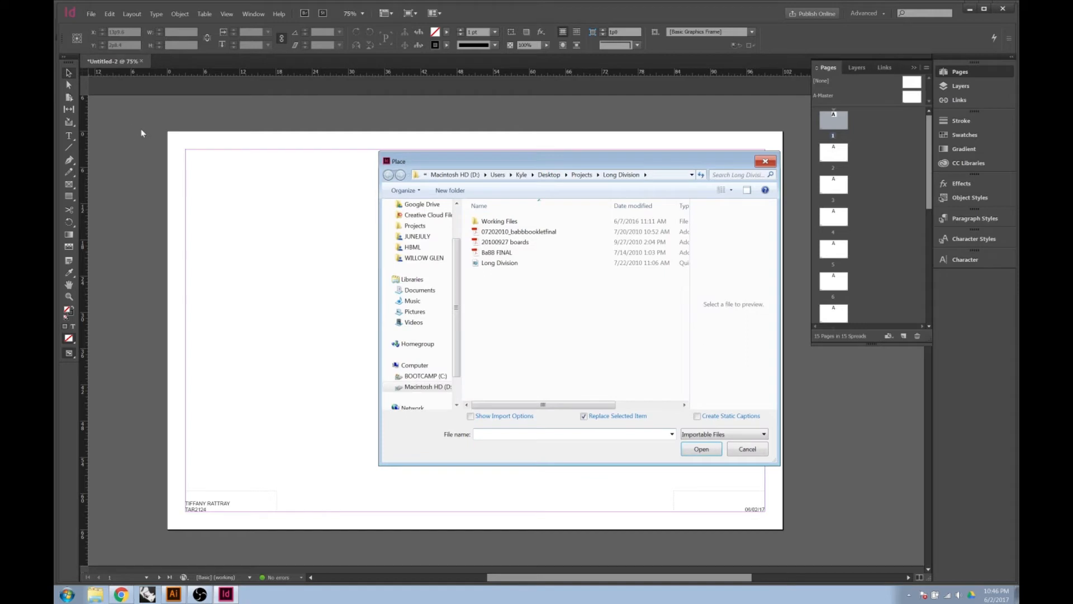
pyautogui.click(478, 148)
pyautogui.moveTo(460, 166); pyautogui.dragTo(332, 155)
pyautogui.scroll(2, 332, 240)
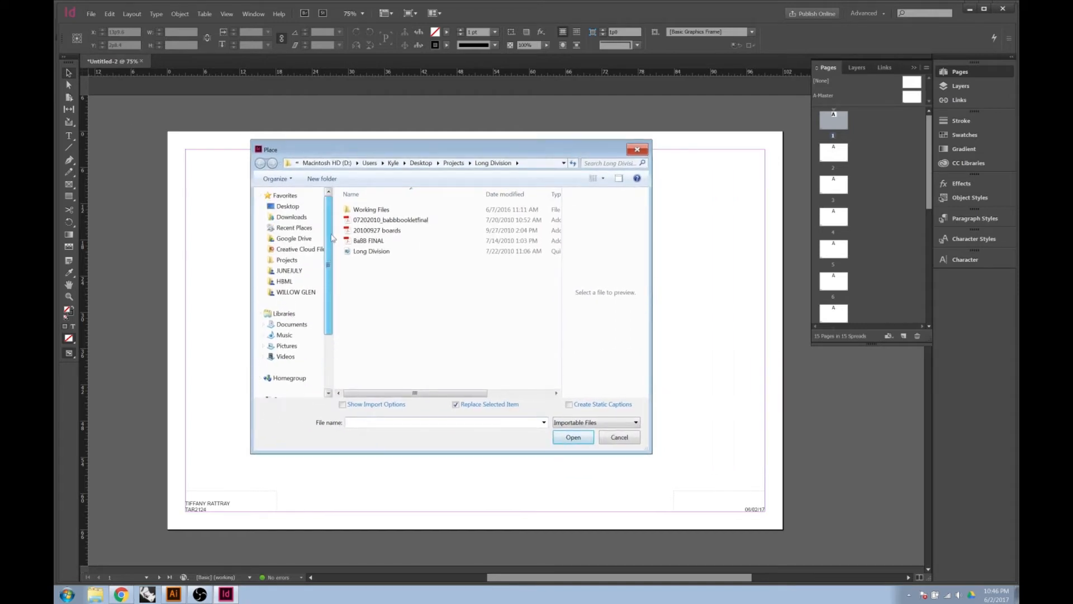
pyautogui.click(288, 206)
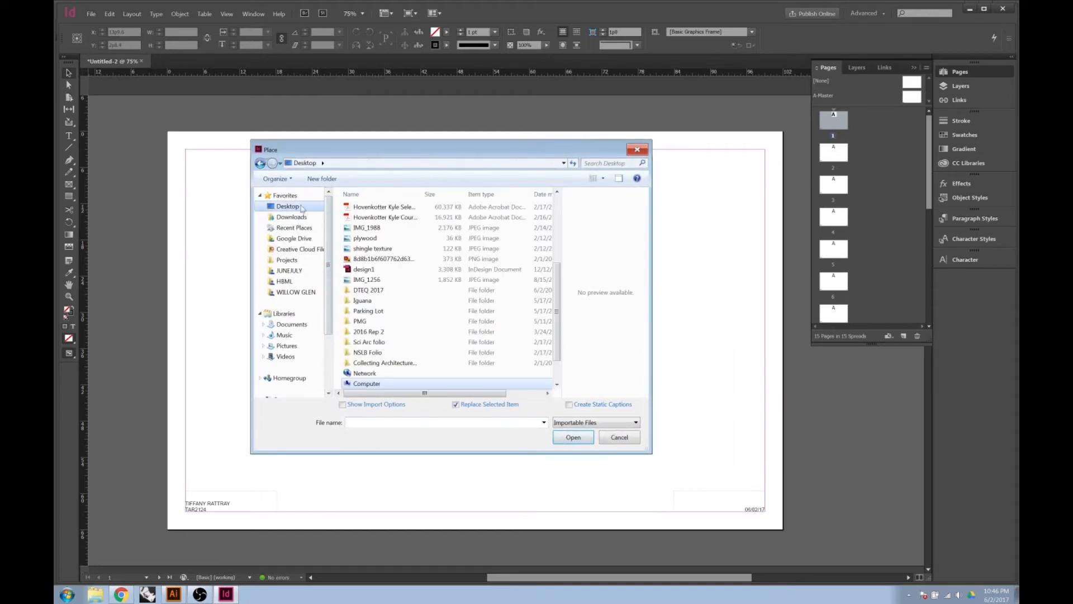
pyautogui.doubleClick(383, 294)
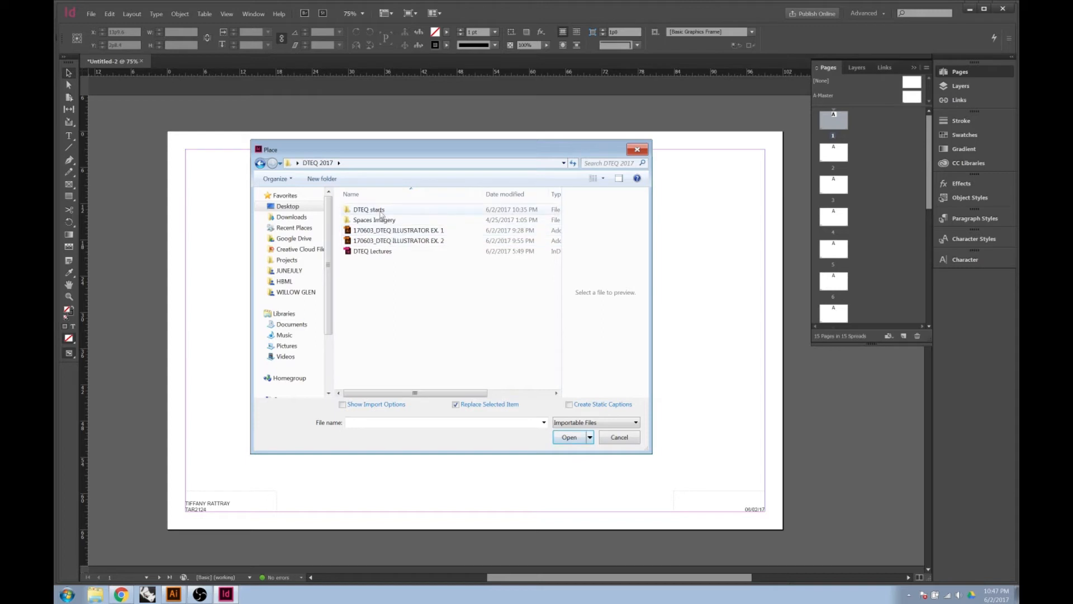
pyautogui.doubleClick(380, 211)
pyautogui.click(380, 212)
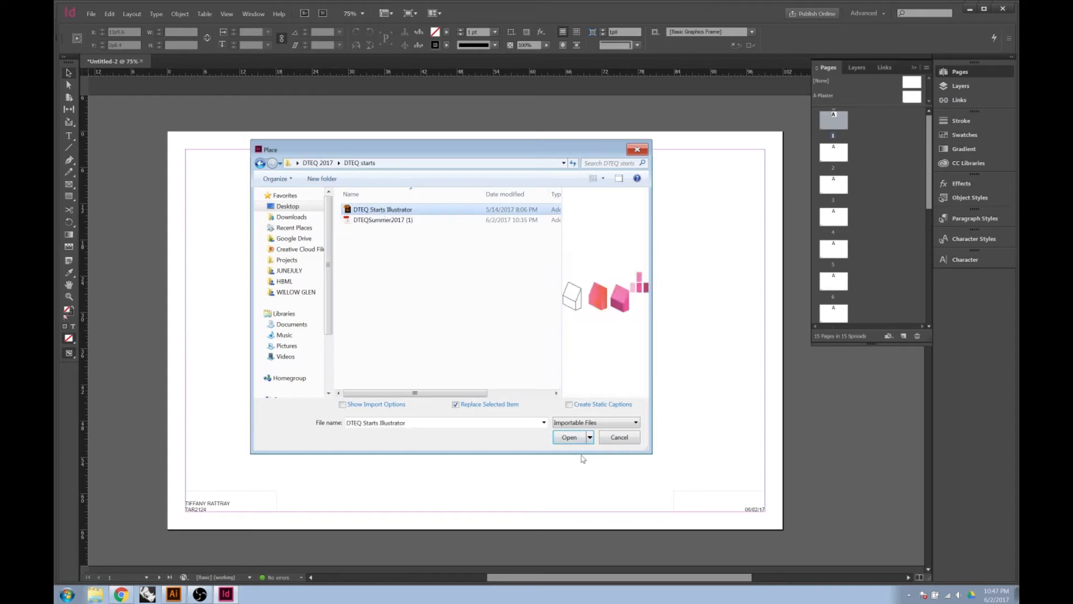
pyautogui.press('BackSpace')
pyautogui.click(392, 240)
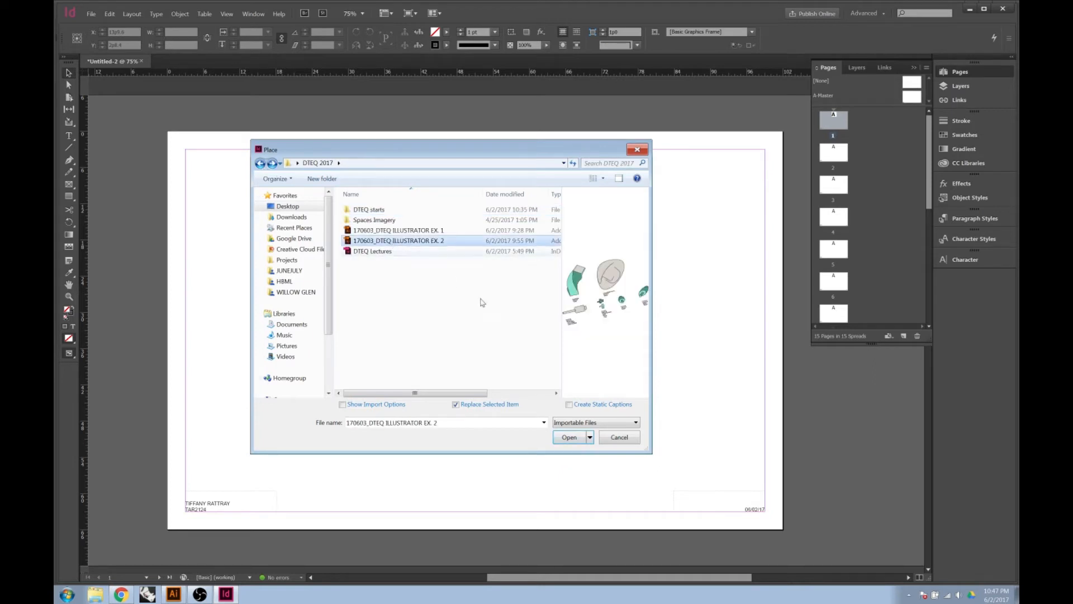
pyautogui.click(570, 437)
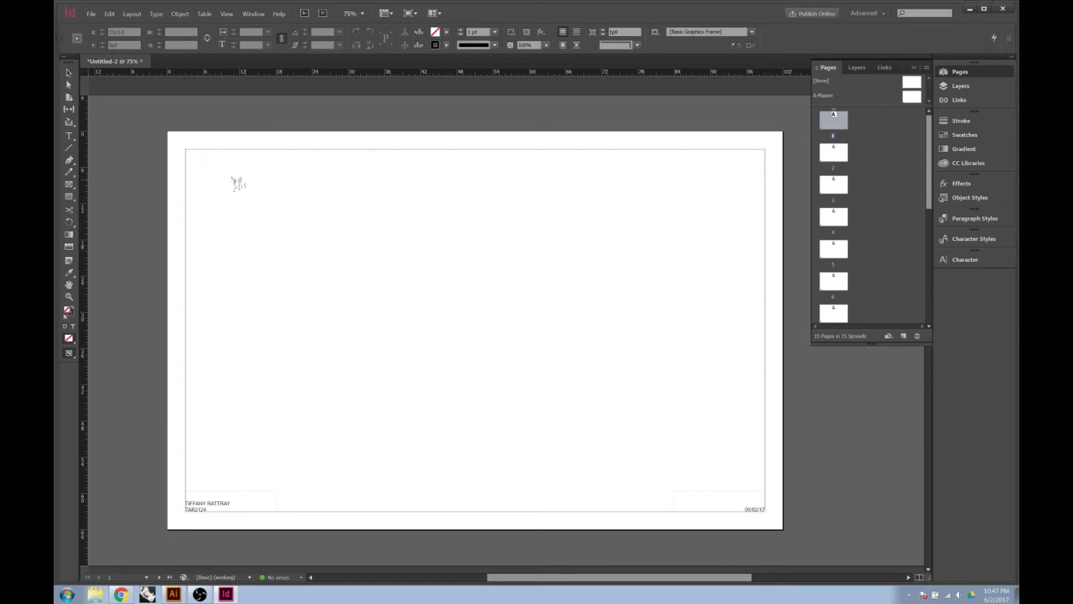
# Drop the 3D-forms drawing onto page 1, align it to the page corner, and bring up its Display Performance options
pyautogui.click(210, 168)
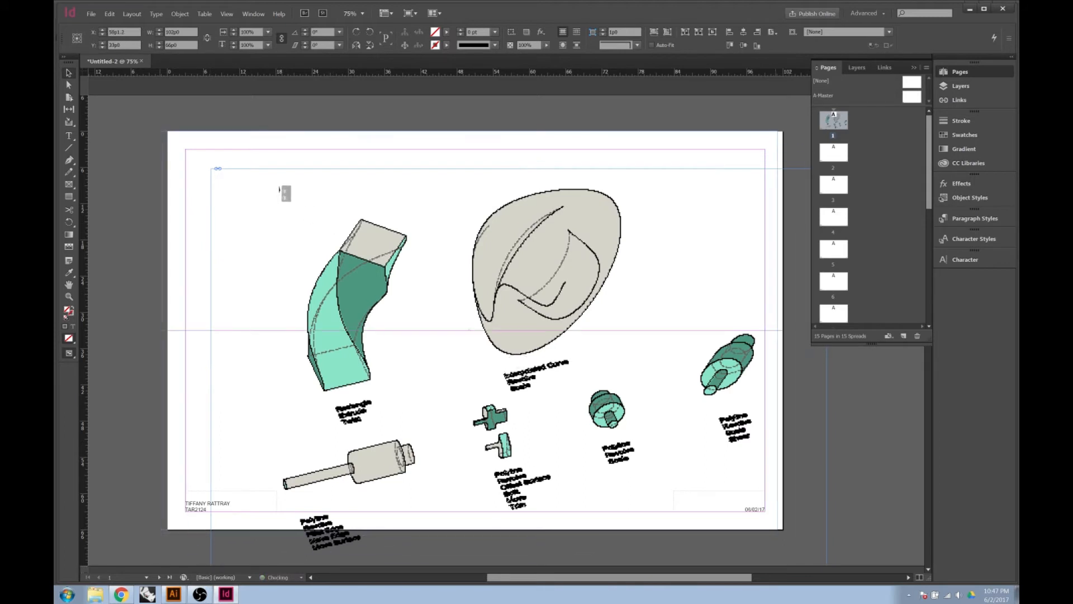
pyautogui.click(475, 329)
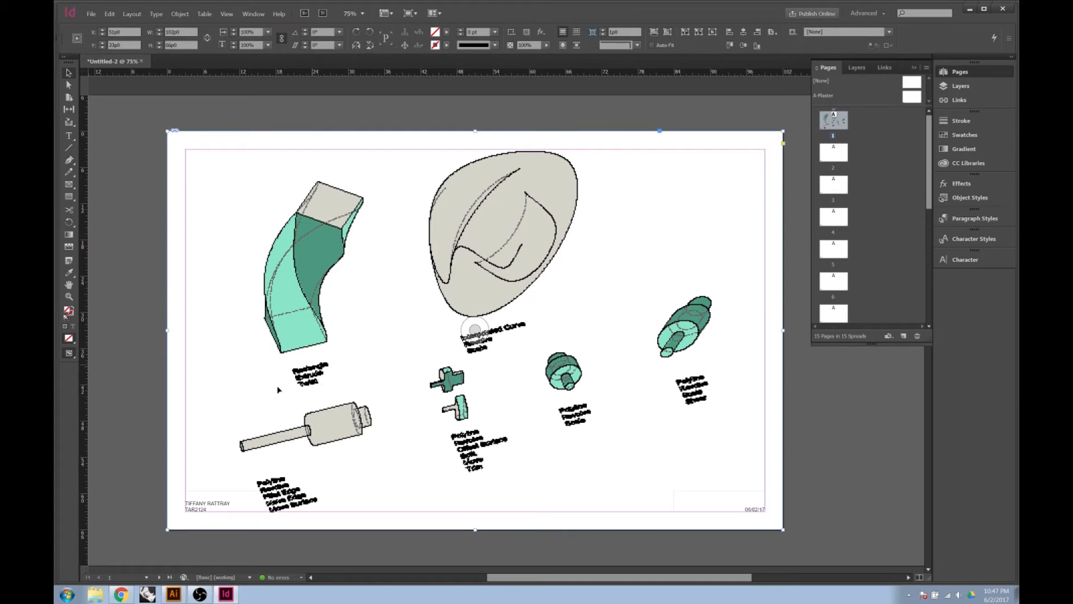
pyautogui.rightClick(300, 353)
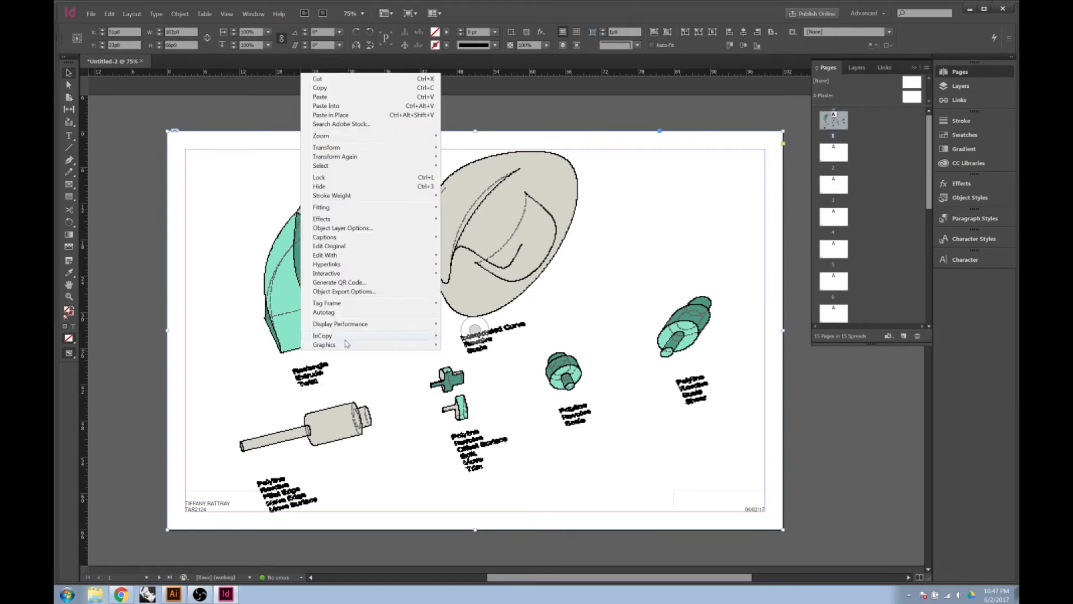
pyautogui.click(200, 594)
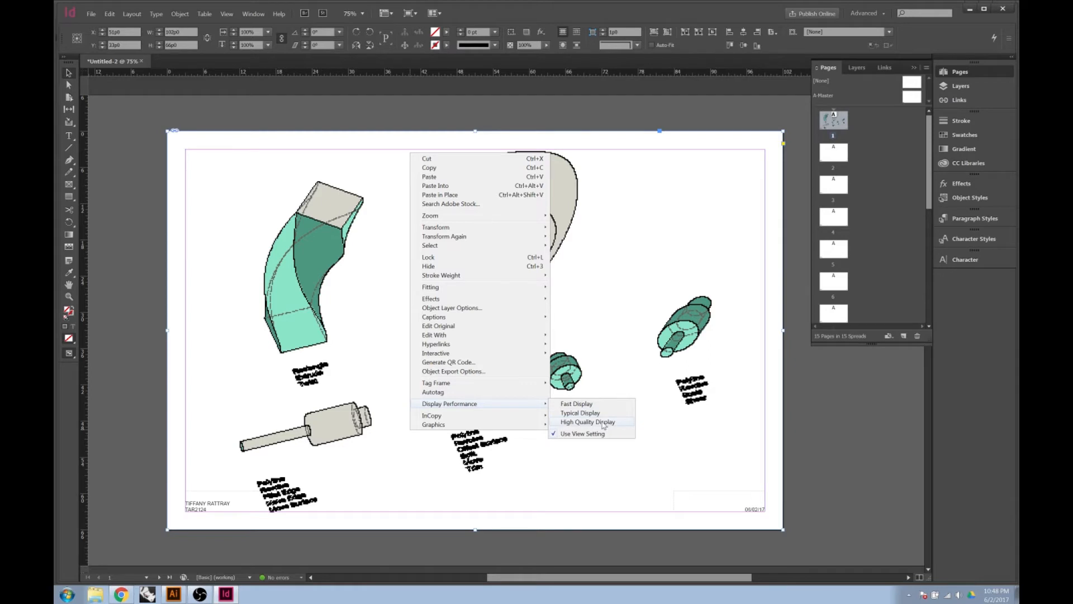
# Switch the placed drawing to High Quality Display and zoom in to check the labels
pyautogui.click(604, 425)
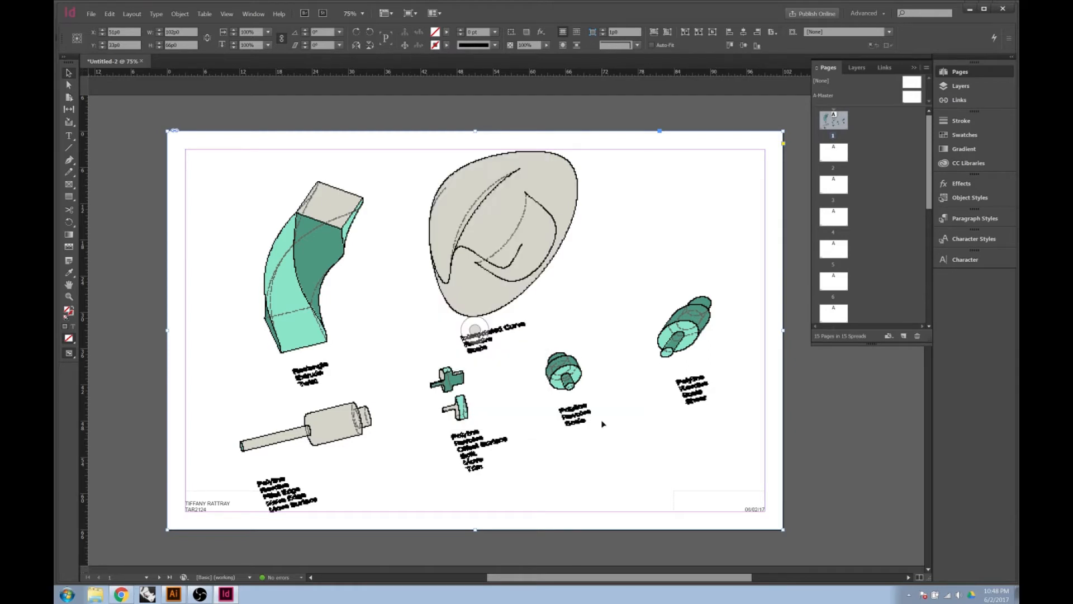
pyautogui.click(566, 541)
pyautogui.click(474, 329)
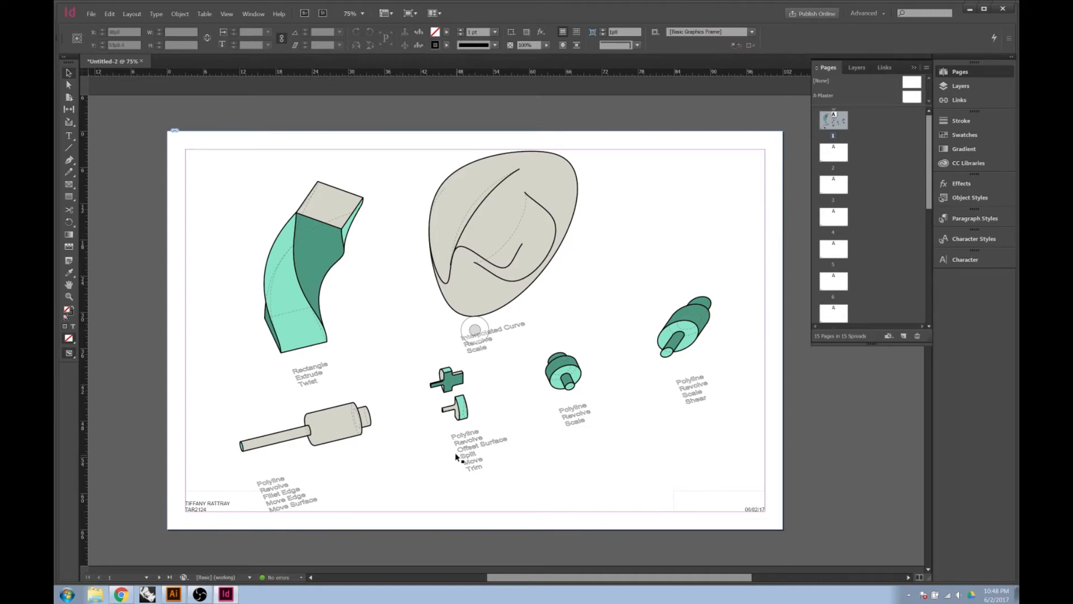
pyautogui.scroll(2, 454, 455)
pyautogui.scroll(-2, 453, 455)
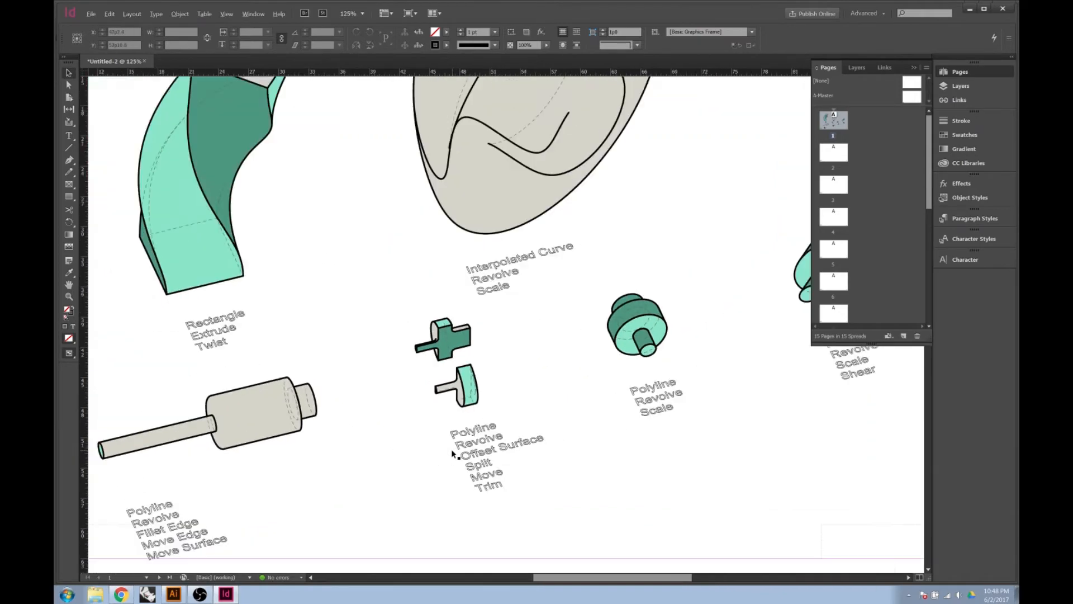
pyautogui.click(313, 341)
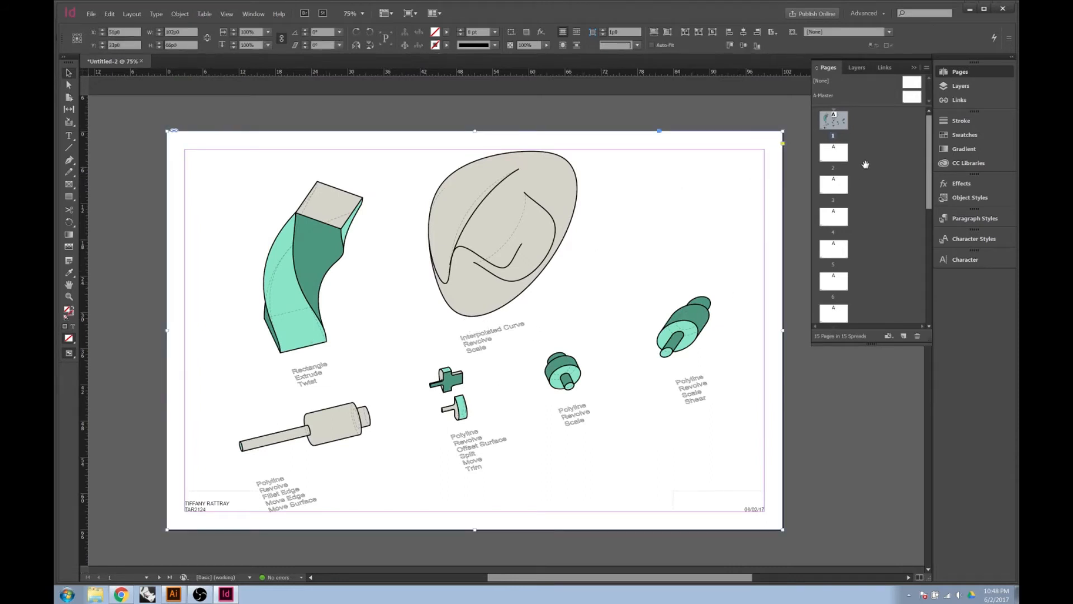
pyautogui.scroll(-1, 832, 186)
pyautogui.scroll(-2, 832, 186)
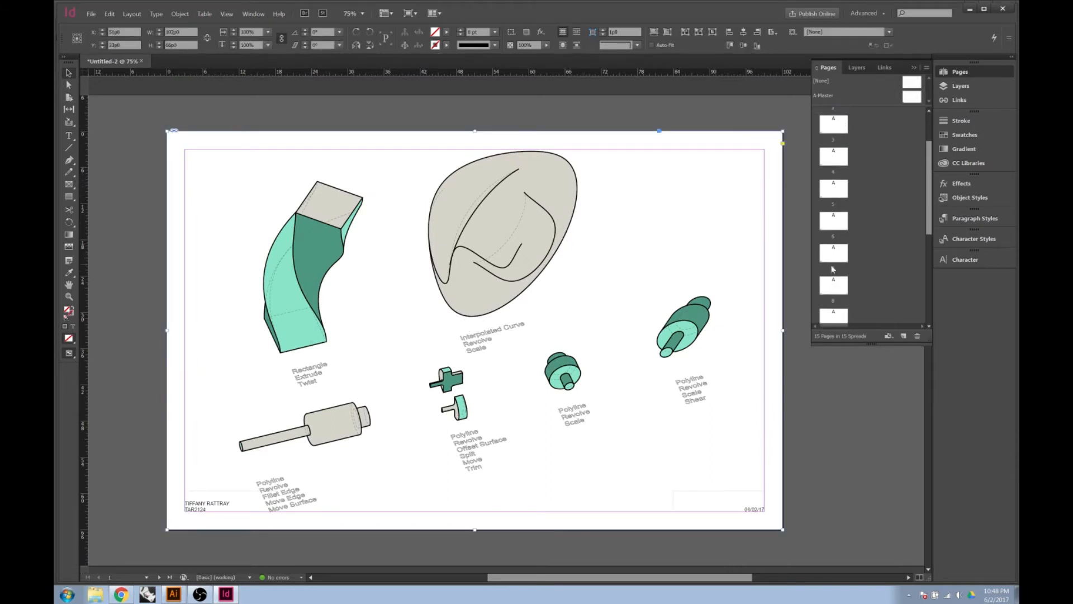
# Reselect the drawing frame and confirm its display setting remains High Quality Display
pyautogui.click(790, 486)
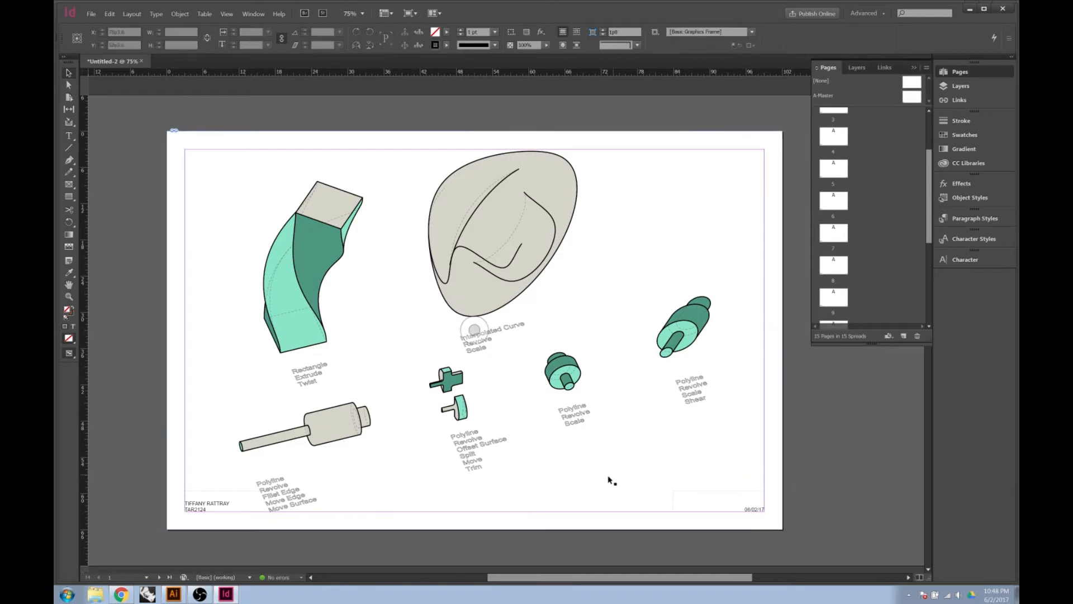
pyautogui.scroll(-2, 467, 384)
pyautogui.scroll(-2, 467, 380)
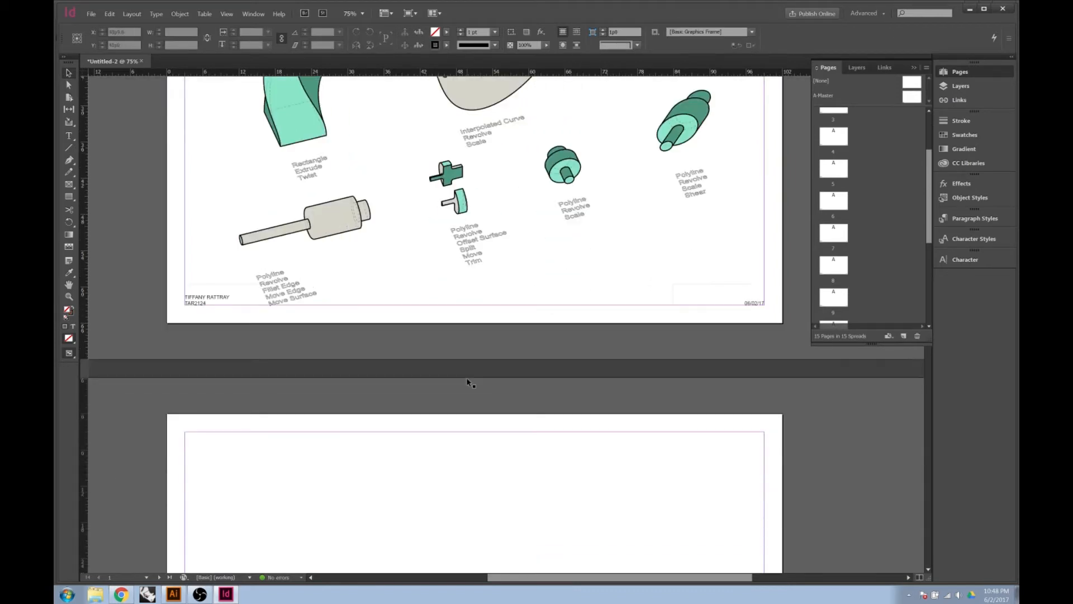
pyautogui.scroll(4, 469, 377)
pyautogui.click(474, 329)
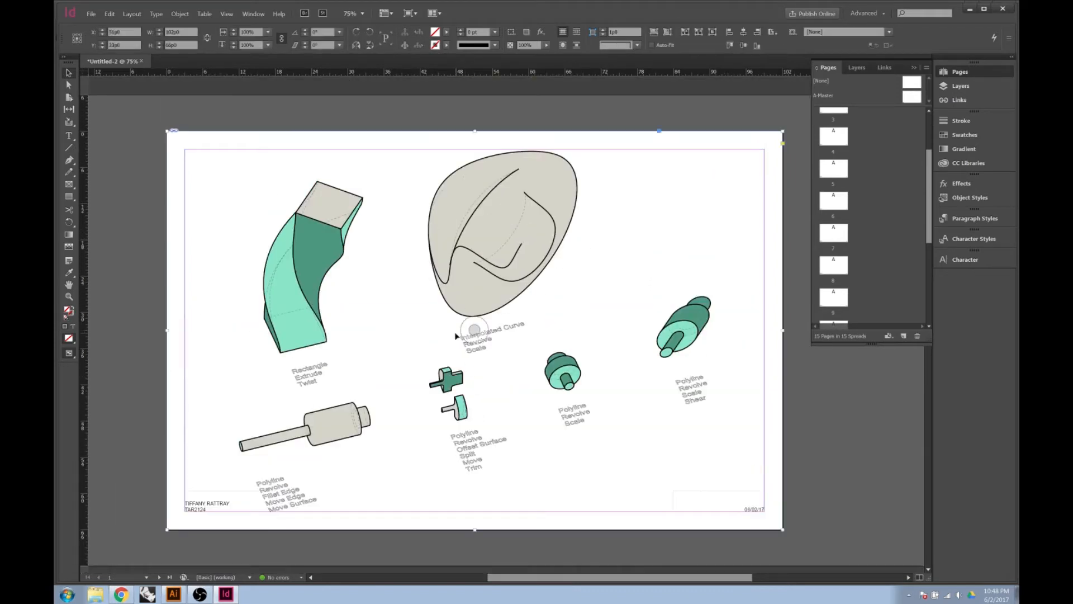
pyautogui.rightClick(491, 323)
pyautogui.moveTo(548, 301)
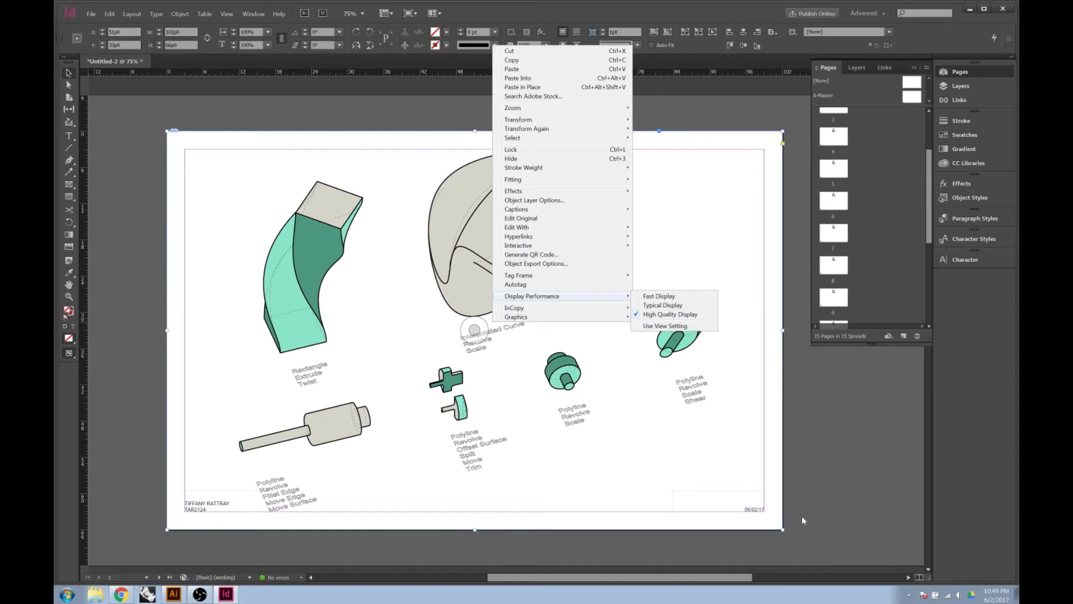
pyautogui.click(699, 523)
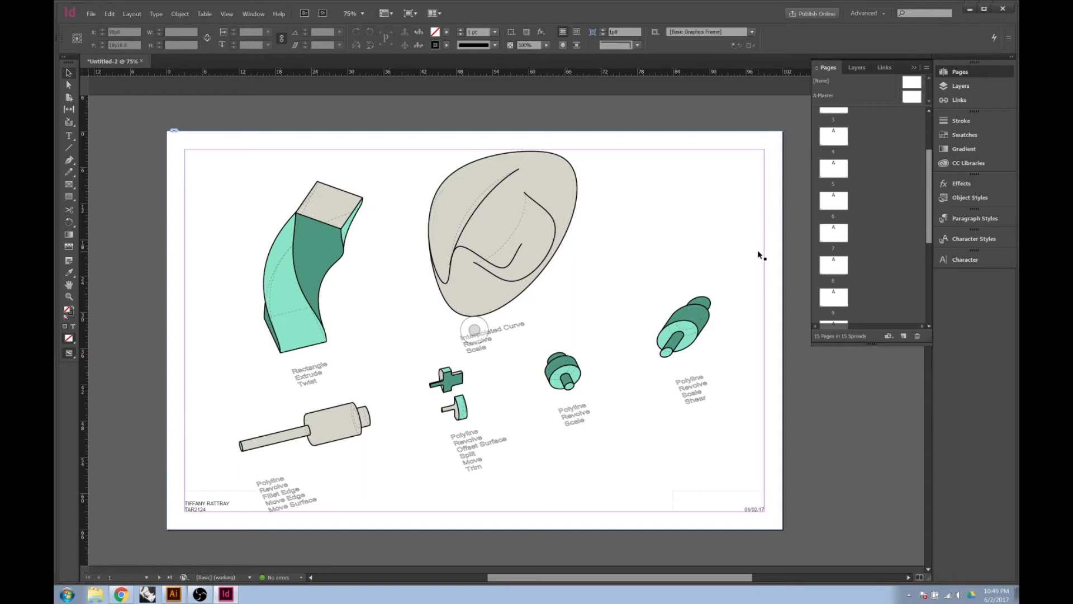
# Preview page 1 without guides, toggle back to Normal view, and select the drawing's frame
pyautogui.click(69, 353)
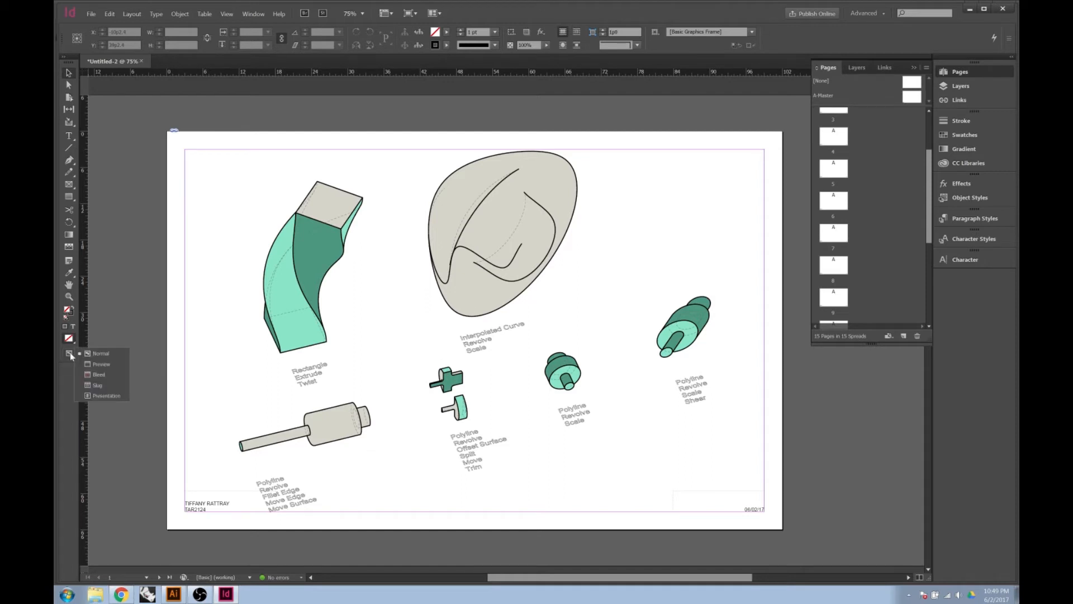
pyautogui.click(96, 364)
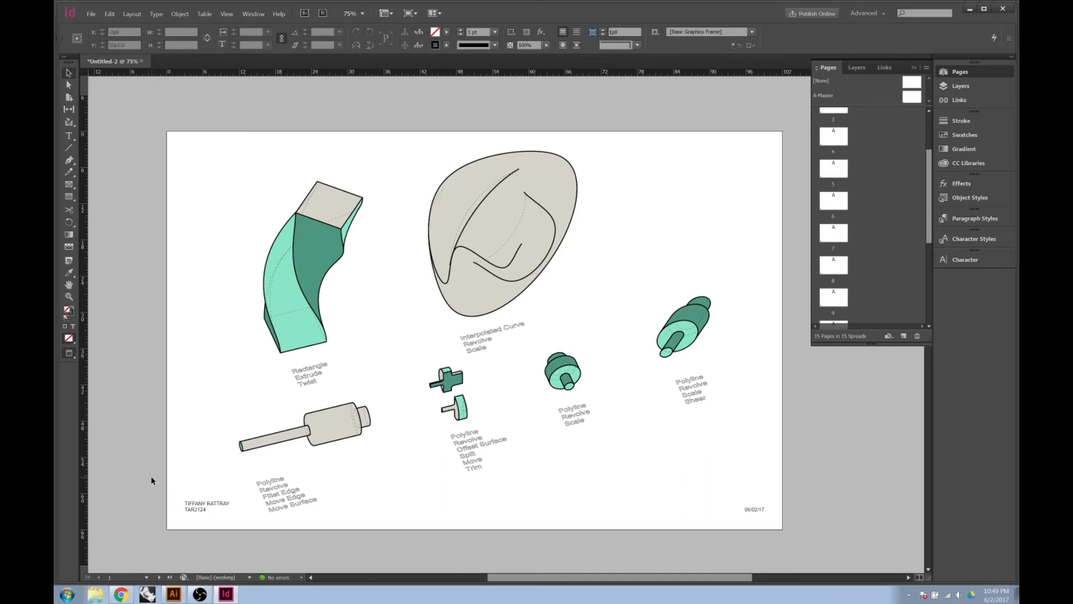
pyautogui.press('w')
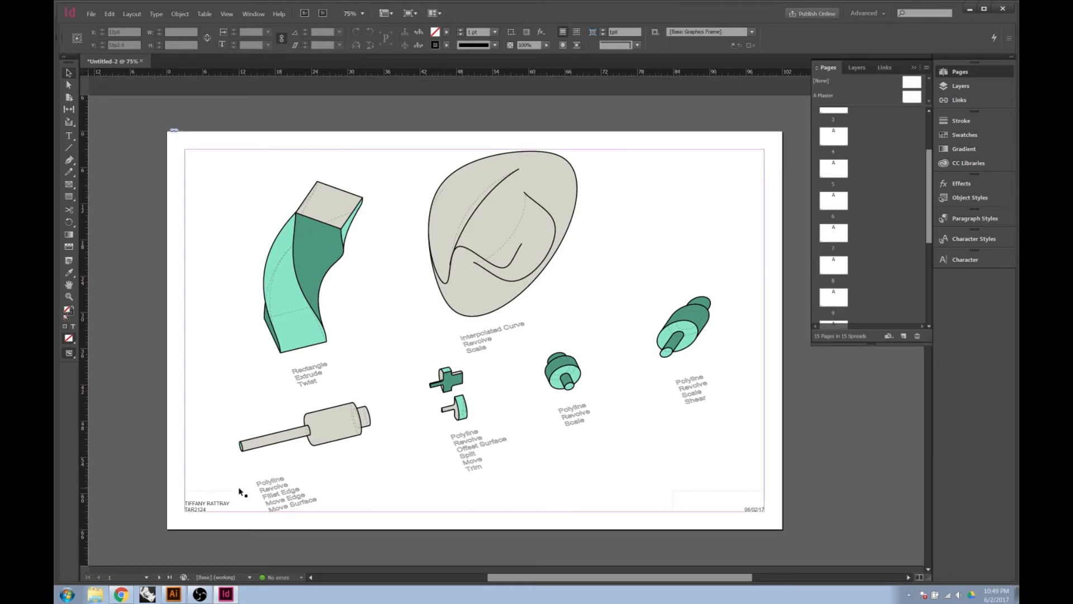
pyautogui.press('w')
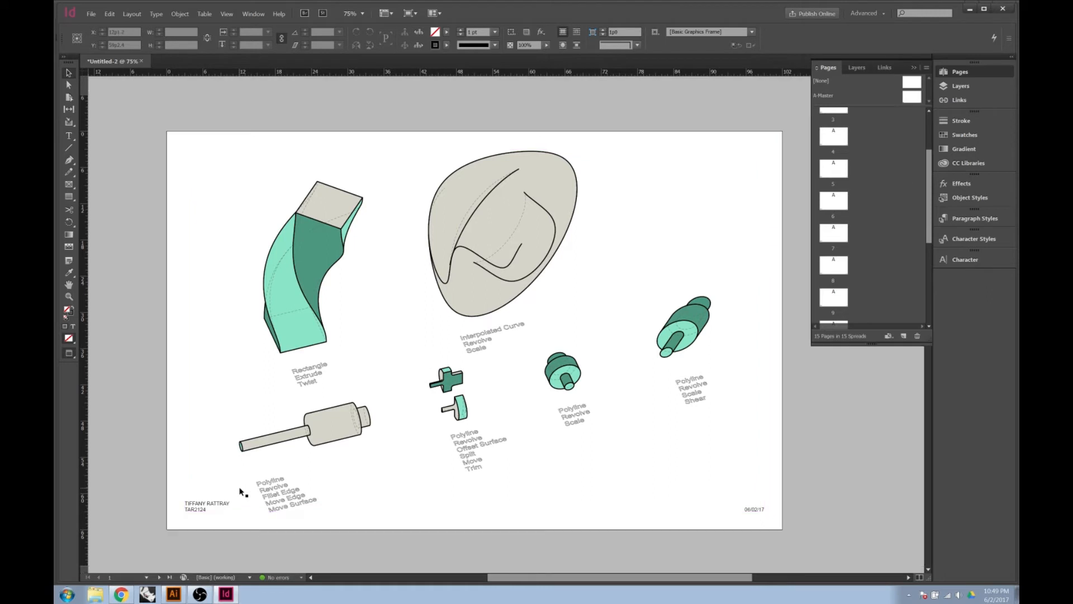
pyautogui.press('w')
pyautogui.press('w')
pyautogui.press('w')
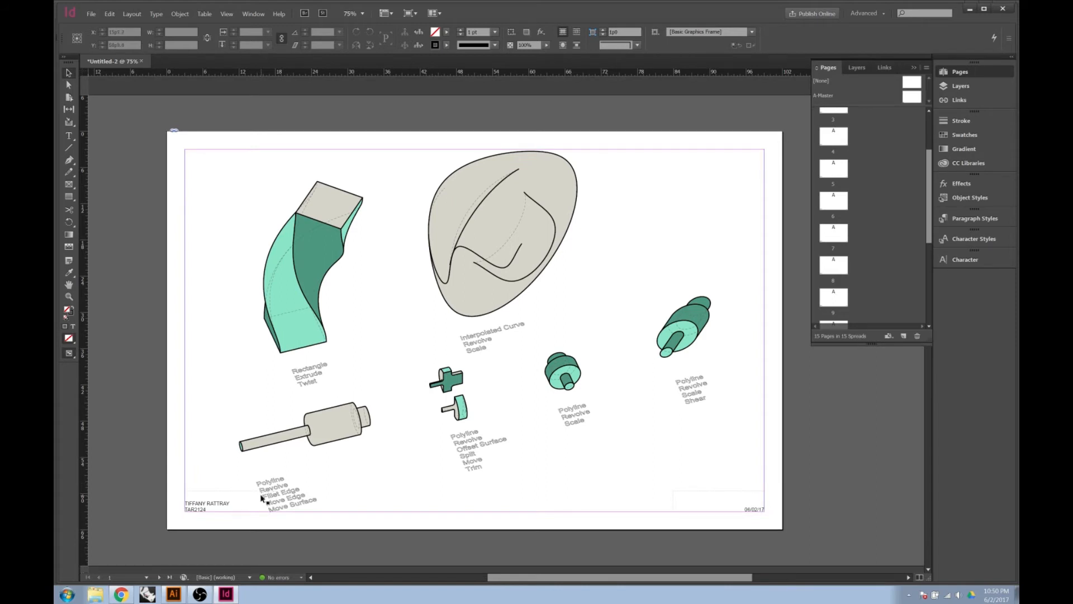
pyautogui.click(232, 502)
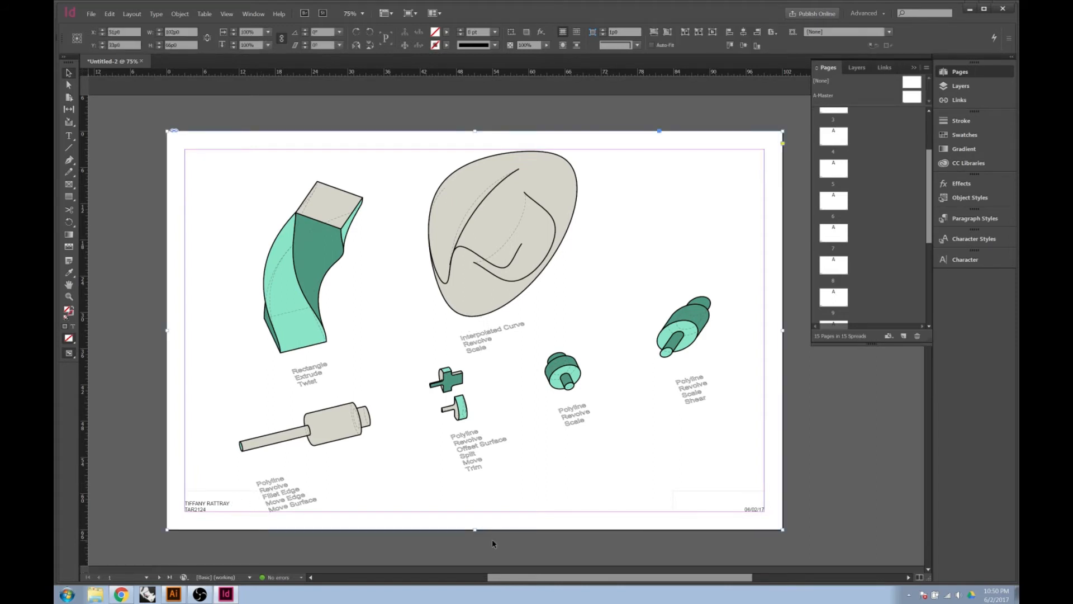
# Confirm page 2 is blank, reselect the drawing frame on page 1, and show the Links panel
pyautogui.scroll(-2, 576, 456)
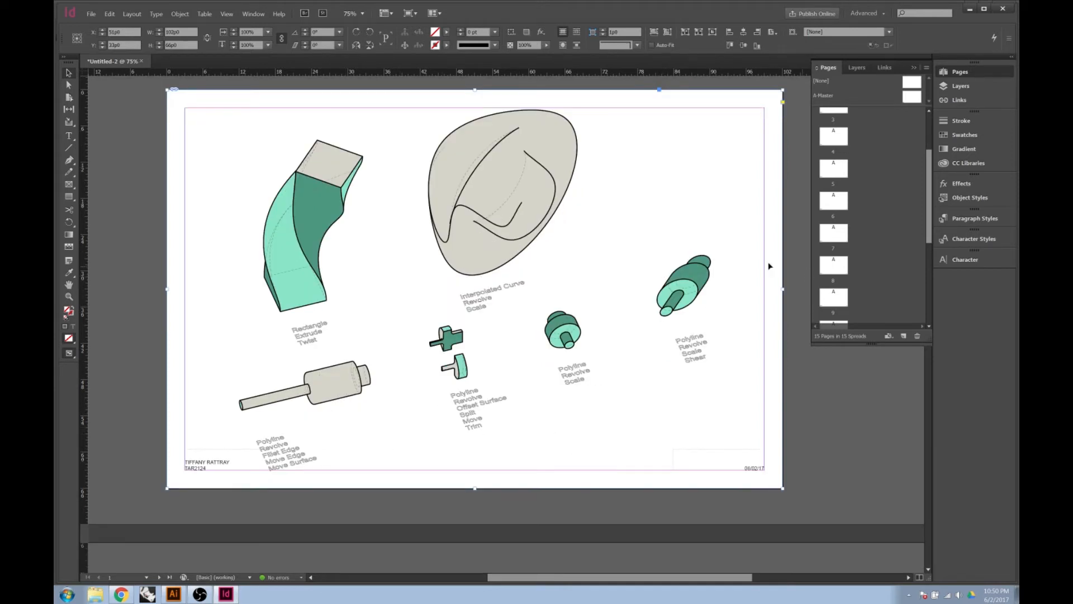
pyautogui.scroll(3, 838, 168)
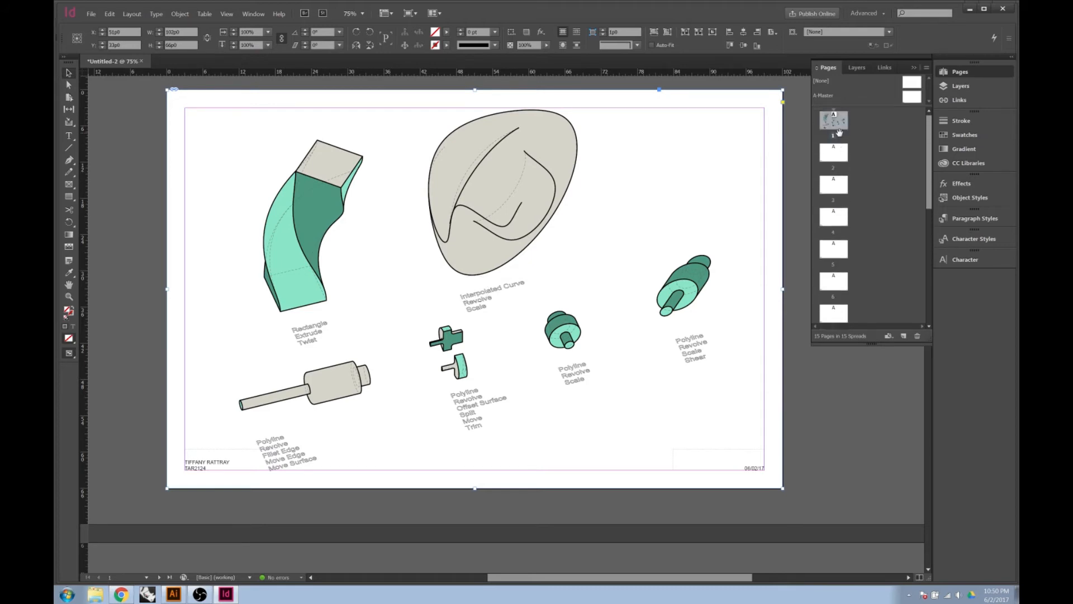
pyautogui.scroll(-10, 655, 260)
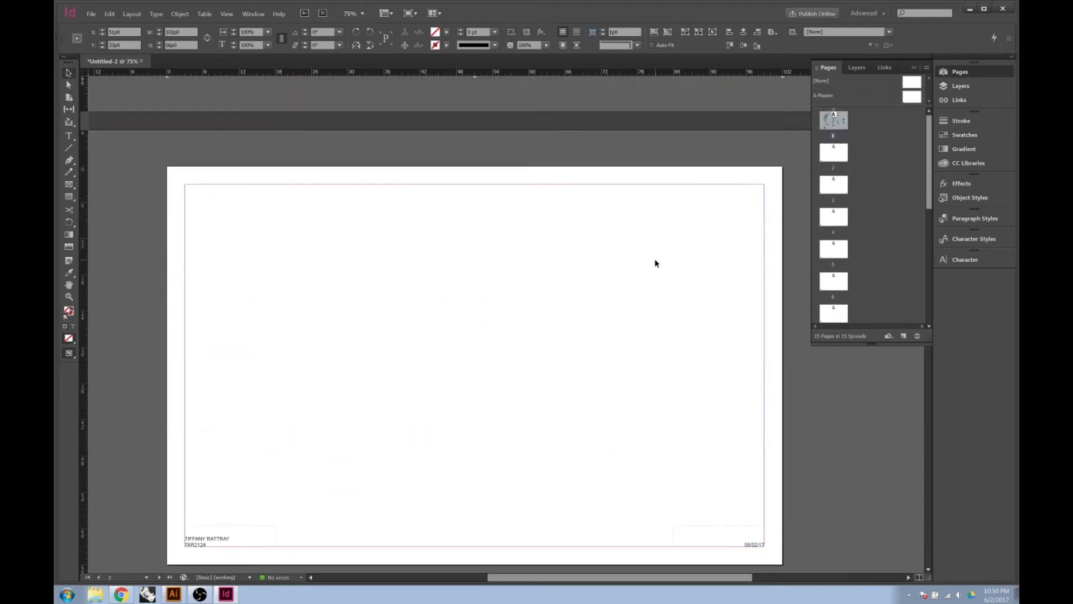
pyautogui.click(656, 263)
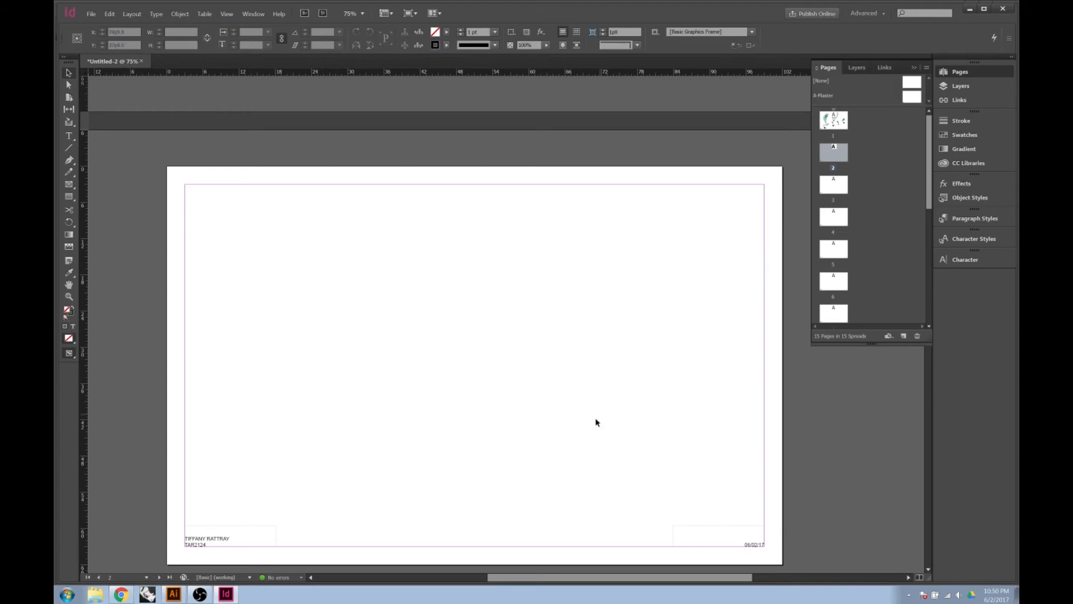
pyautogui.scroll(10, 587, 424)
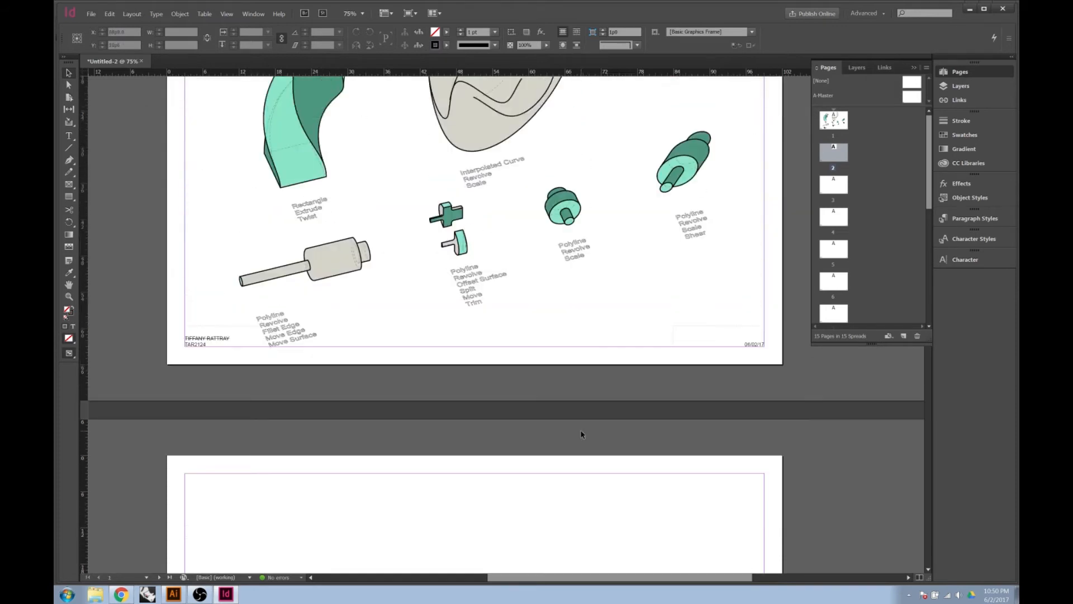
pyautogui.scroll(1, 581, 432)
pyautogui.click(393, 374)
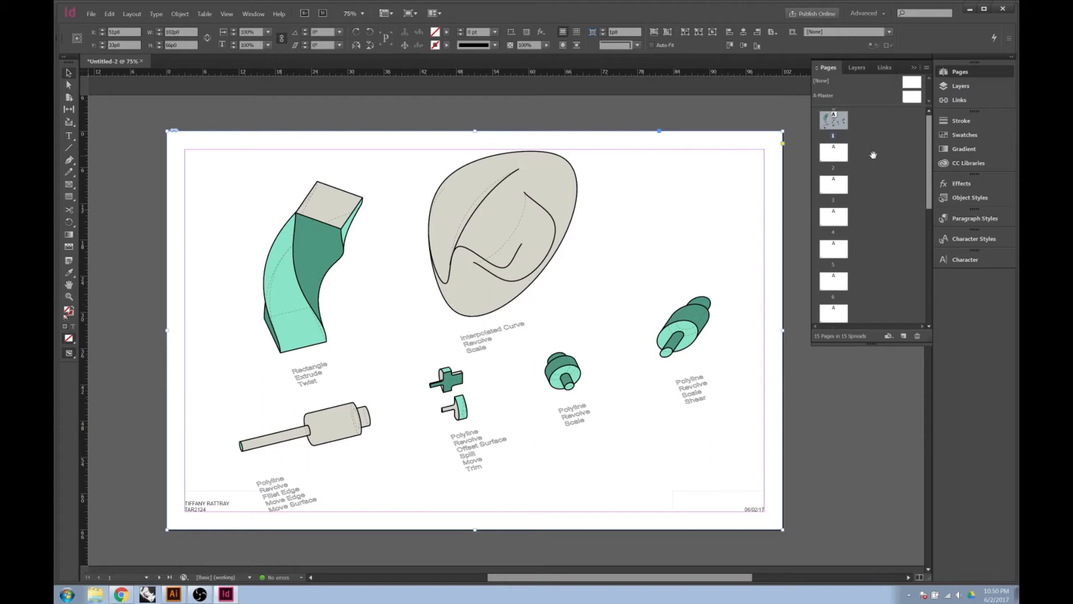
pyautogui.click(968, 99)
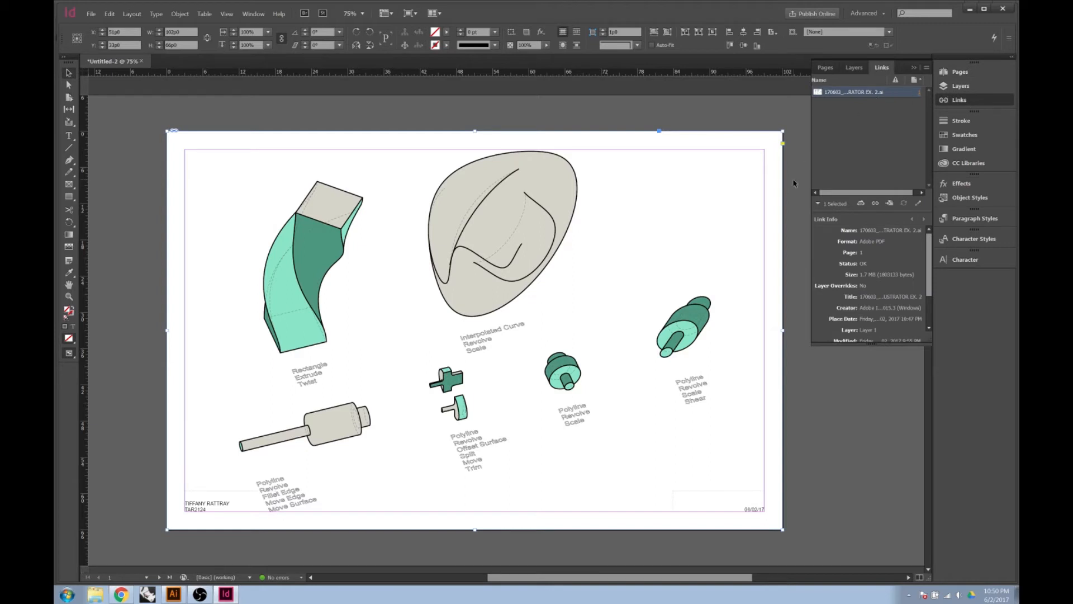
# Widen the Links panel and Name column to read 170603_DTEQ ILLUSTRATOR EX. 2.ai in full
pyautogui.moveTo(811, 183); pyautogui.dragTo(721, 168)
pyautogui.moveTo(800, 80); pyautogui.dragTo(859, 80)
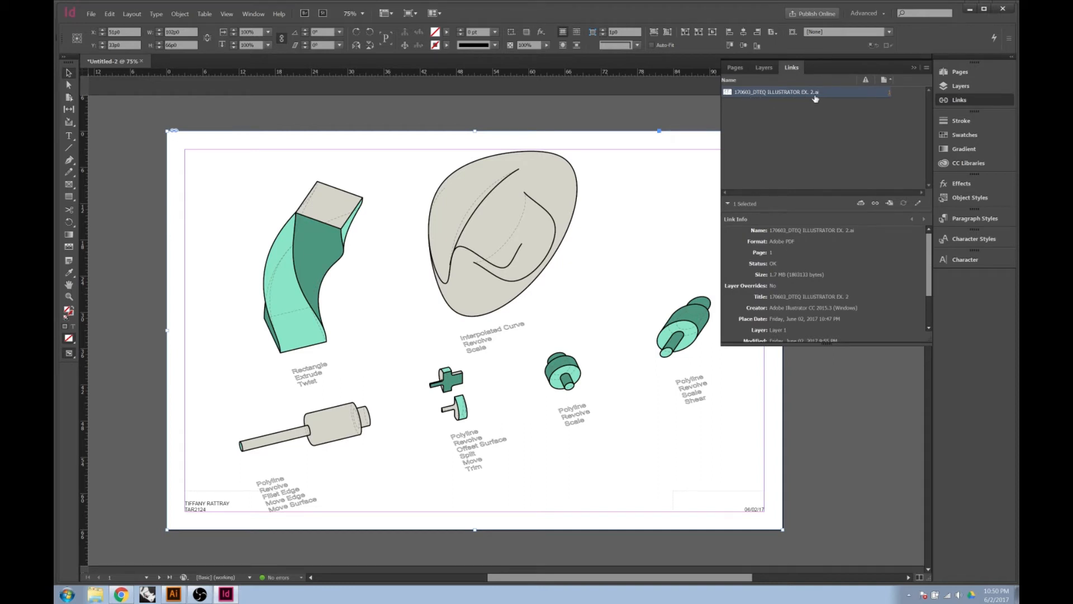
pyautogui.click(474, 330)
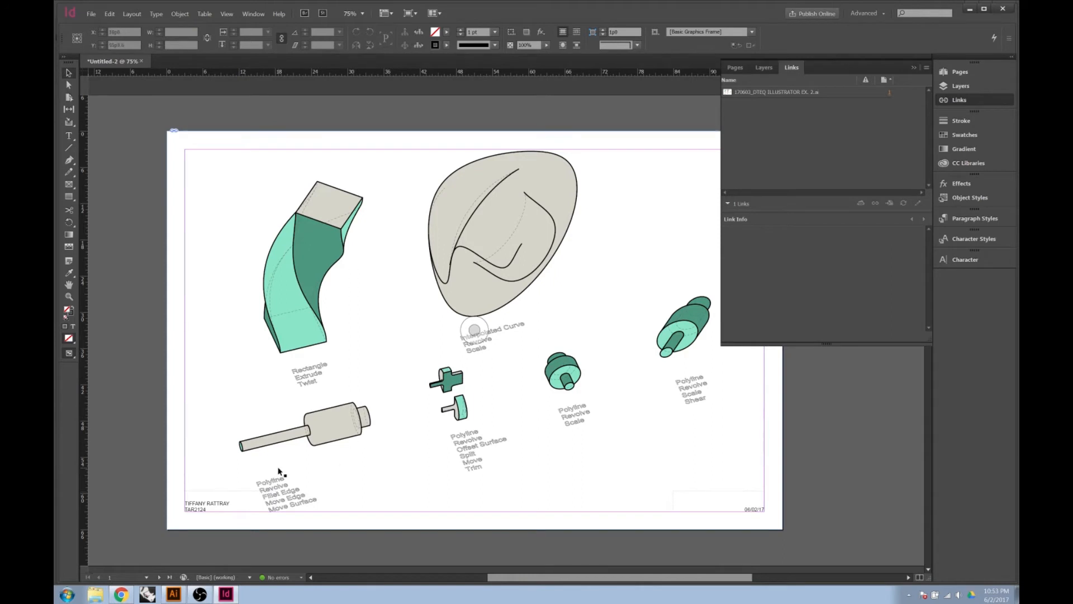
pyautogui.click(177, 594)
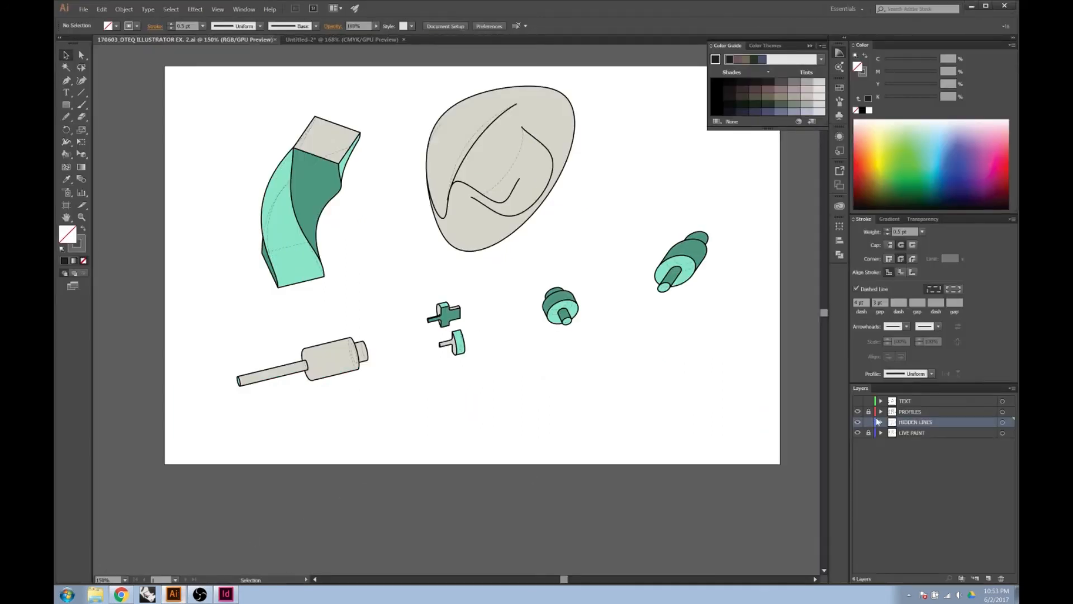
# In Illustrator, show the TEXT layer, delete the Polyline Revolve Scale Shear label, and save
pyautogui.click(858, 401)
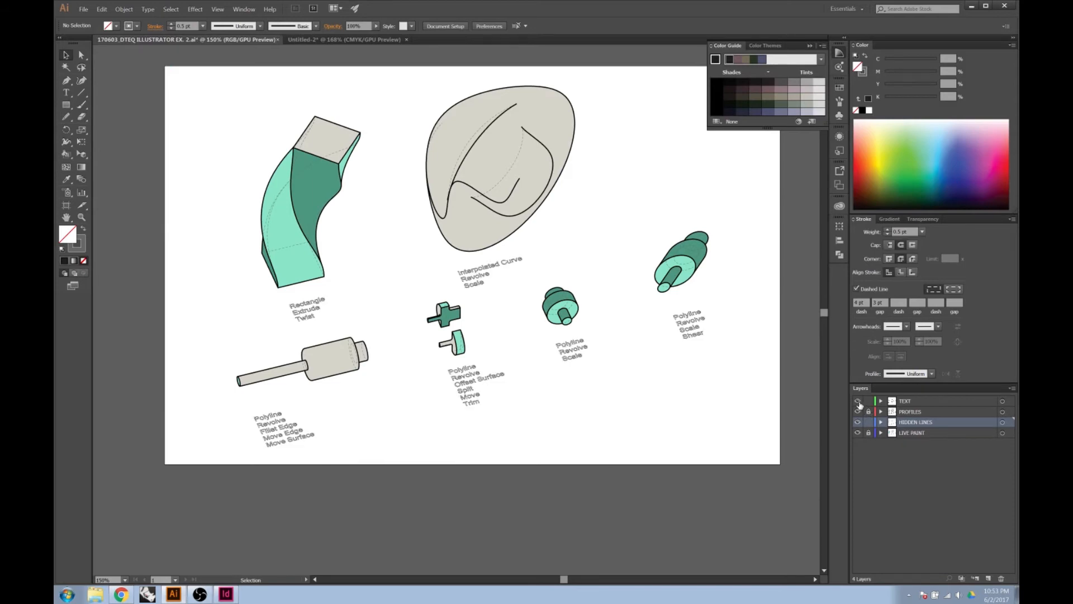
pyautogui.moveTo(721, 307); pyautogui.dragTo(662, 353)
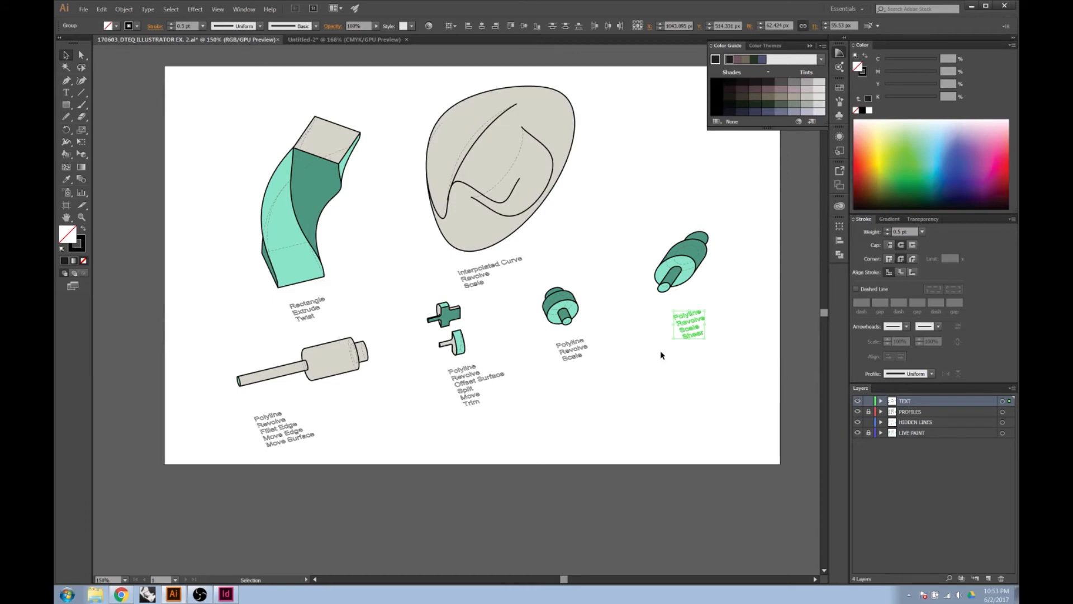
pyautogui.press('Delete')
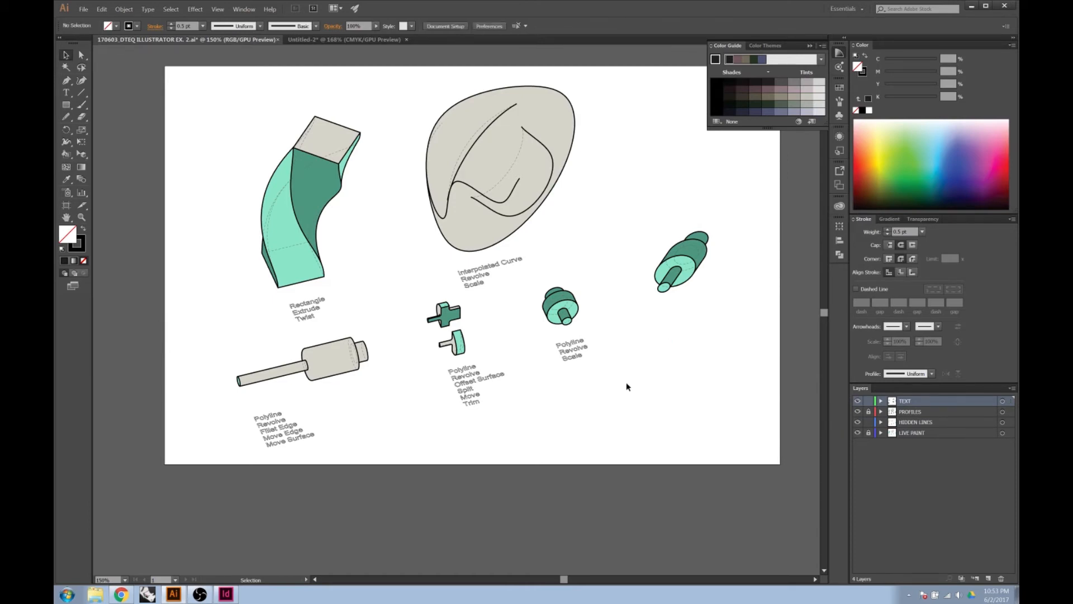
pyautogui.click(90, 12)
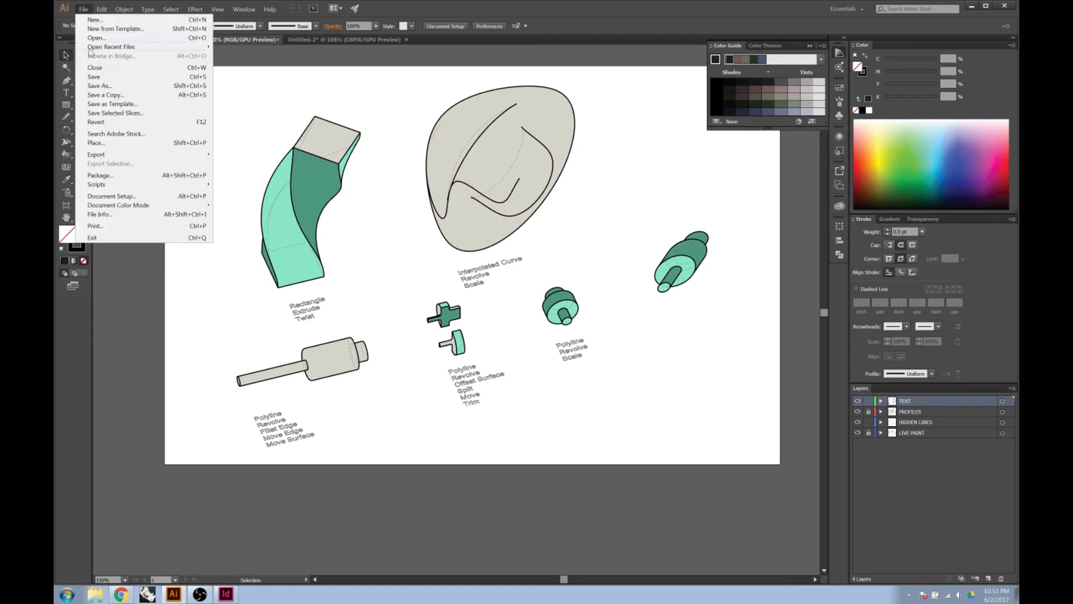
pyautogui.click(90, 77)
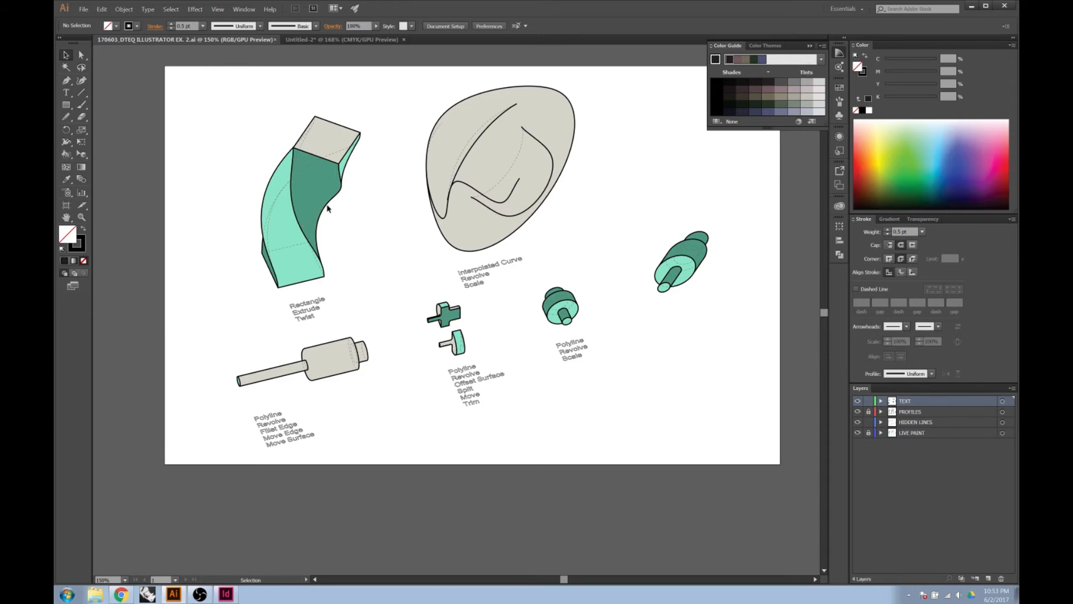
pyautogui.click(227, 597)
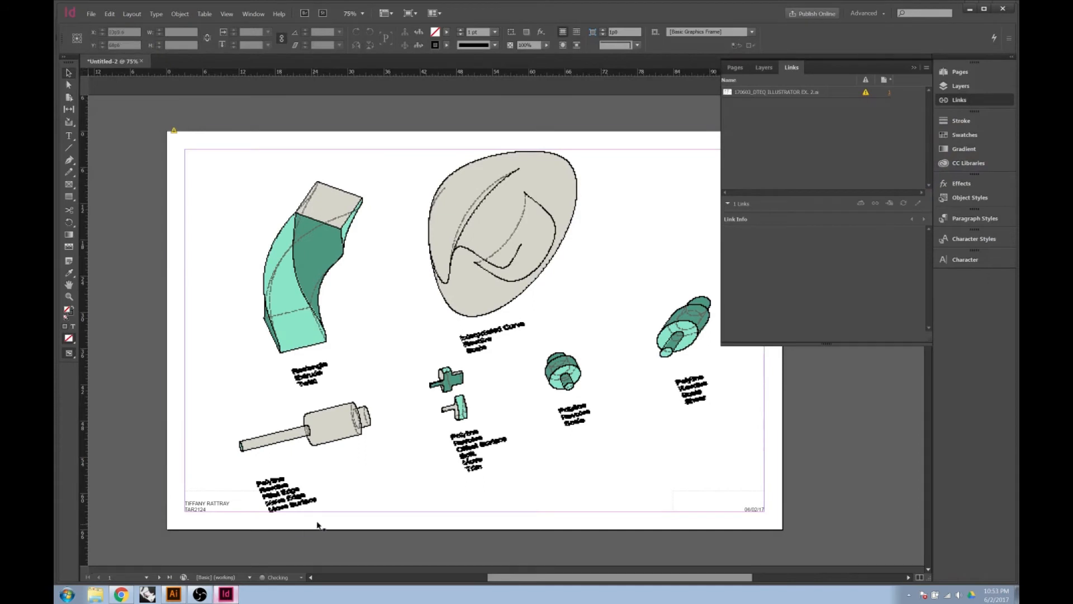
# Update the modified link so the drawing drops the Polyline Revolve Scale Shear label
pyautogui.click(346, 339)
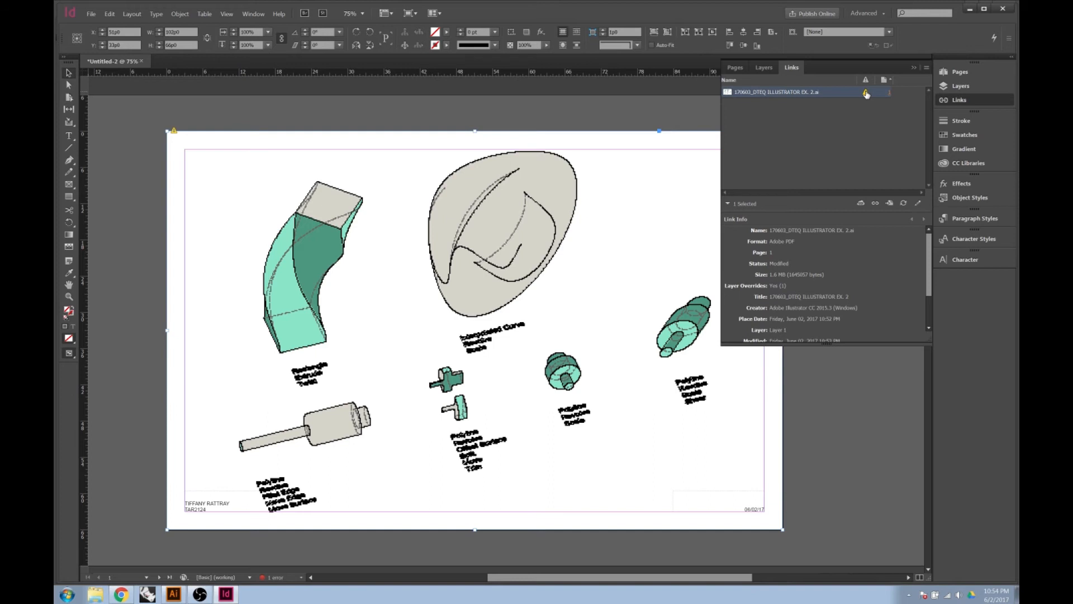
pyautogui.click(865, 93)
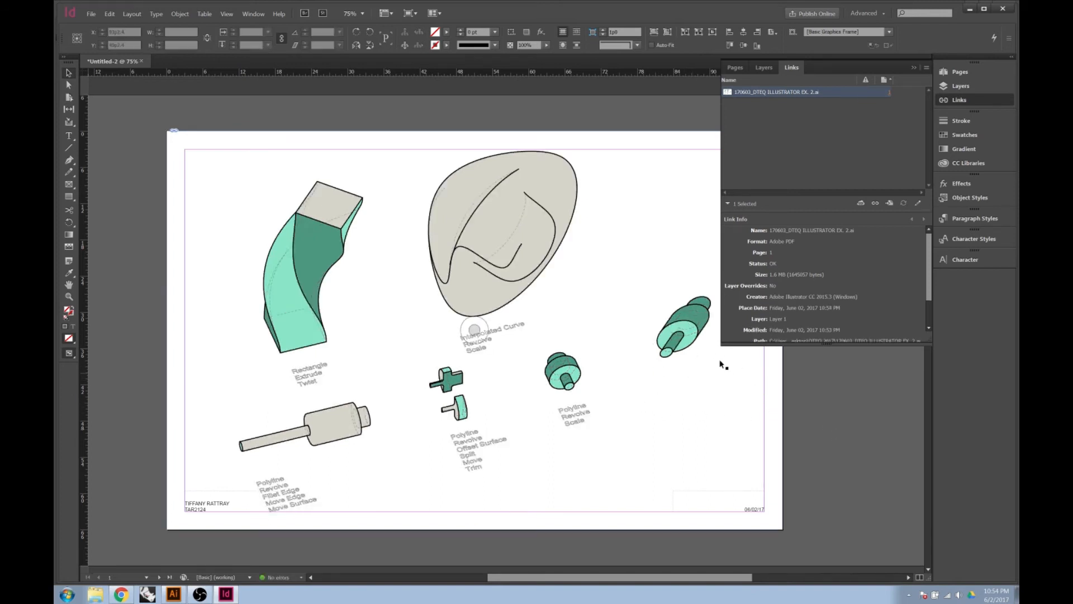
pyautogui.click(700, 423)
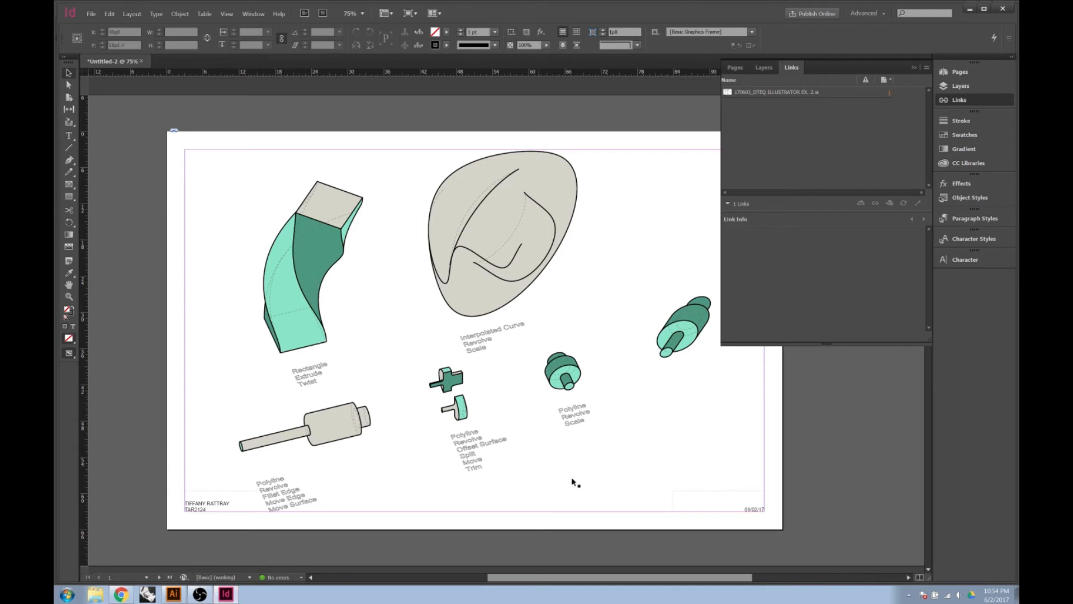
pyautogui.click(474, 329)
# Bring blank page 2 into view and narrow the Links panel back
pyautogui.scroll(-1, 271, 442)
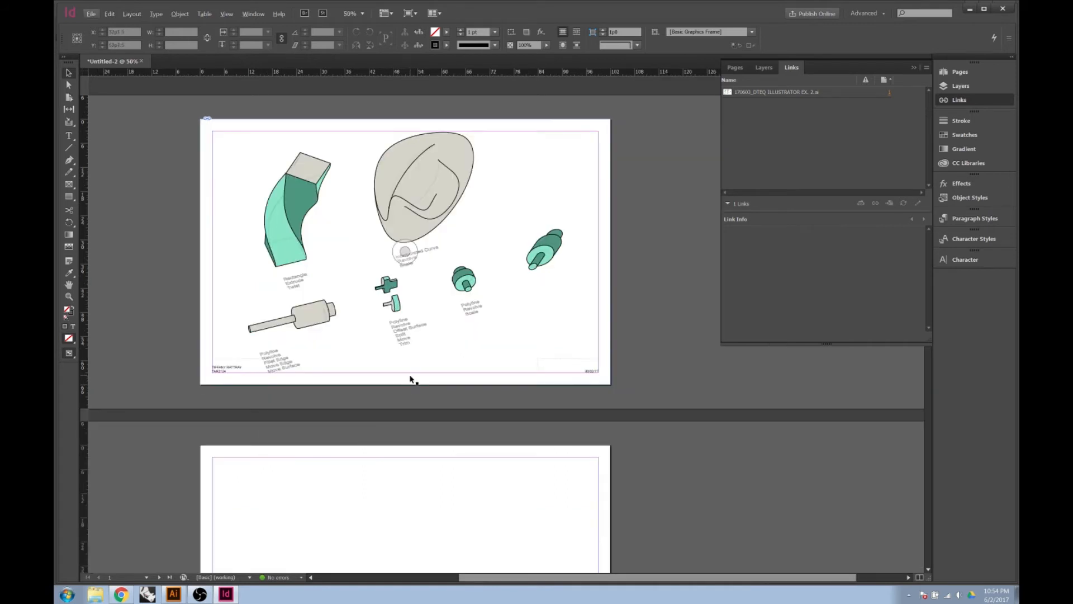
pyautogui.scroll(-5, 422, 438)
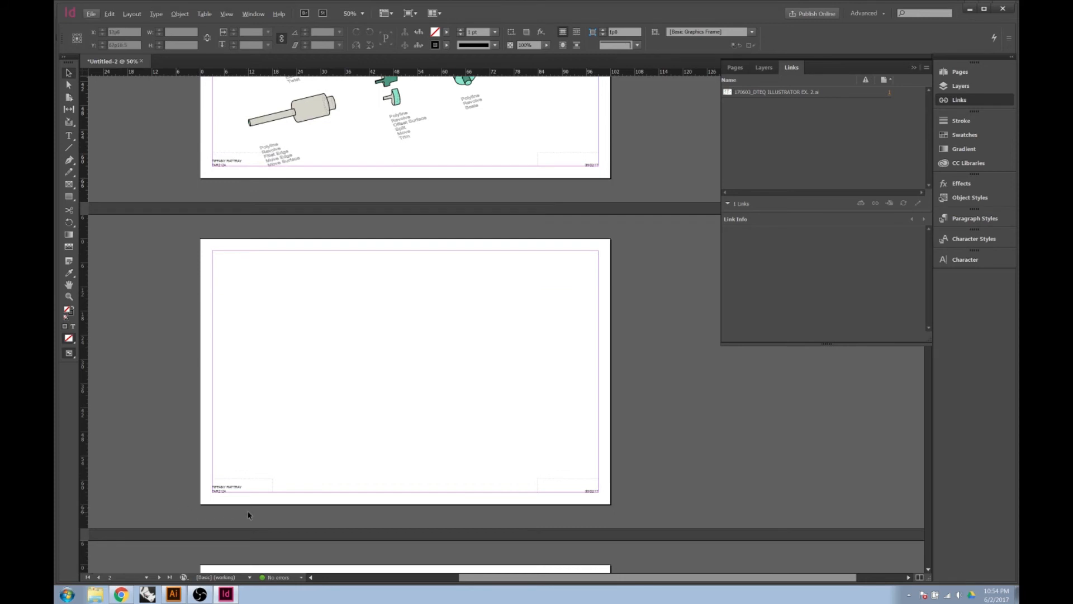
pyautogui.scroll(1, 249, 515)
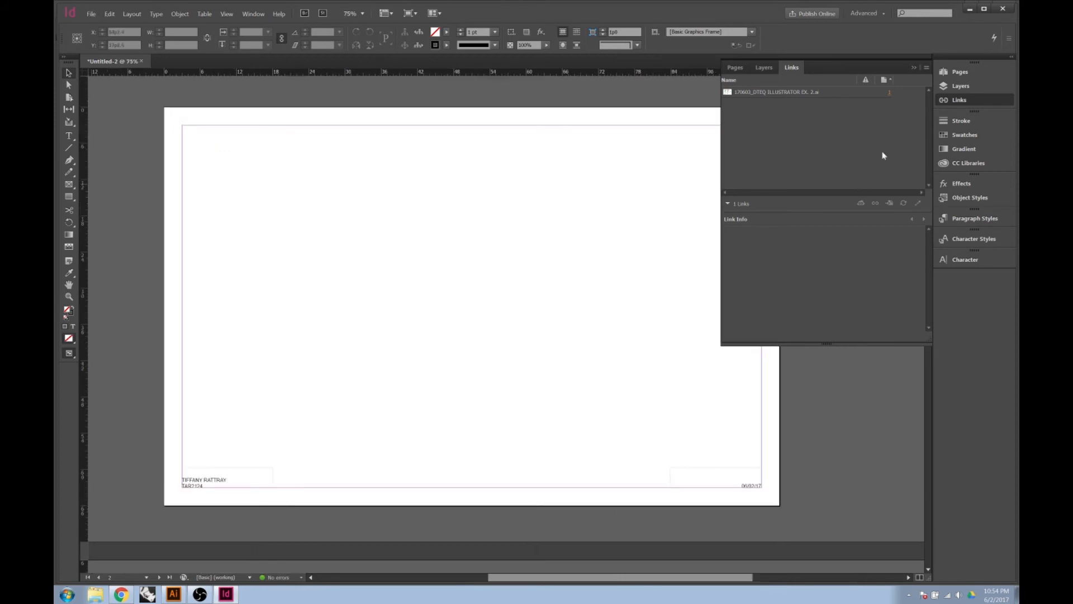
pyautogui.moveTo(719, 101); pyautogui.dragTo(812, 101)
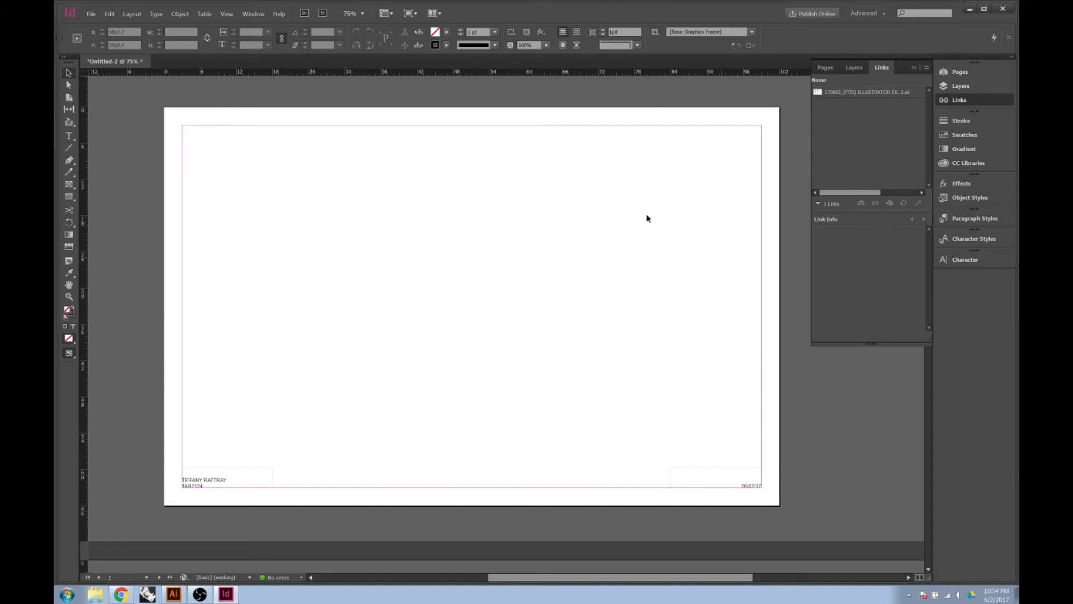
pyautogui.click(97, 13)
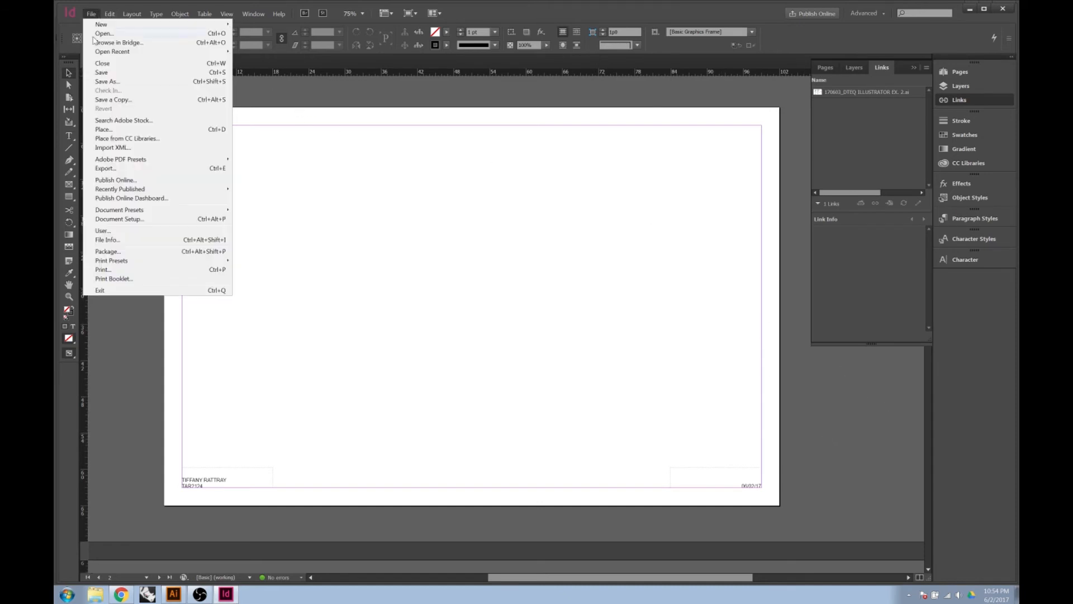
# Place DTEQSummer2017 (1) PDF from DTEQ starts with Show Import Options enabled
pyautogui.click(106, 131)
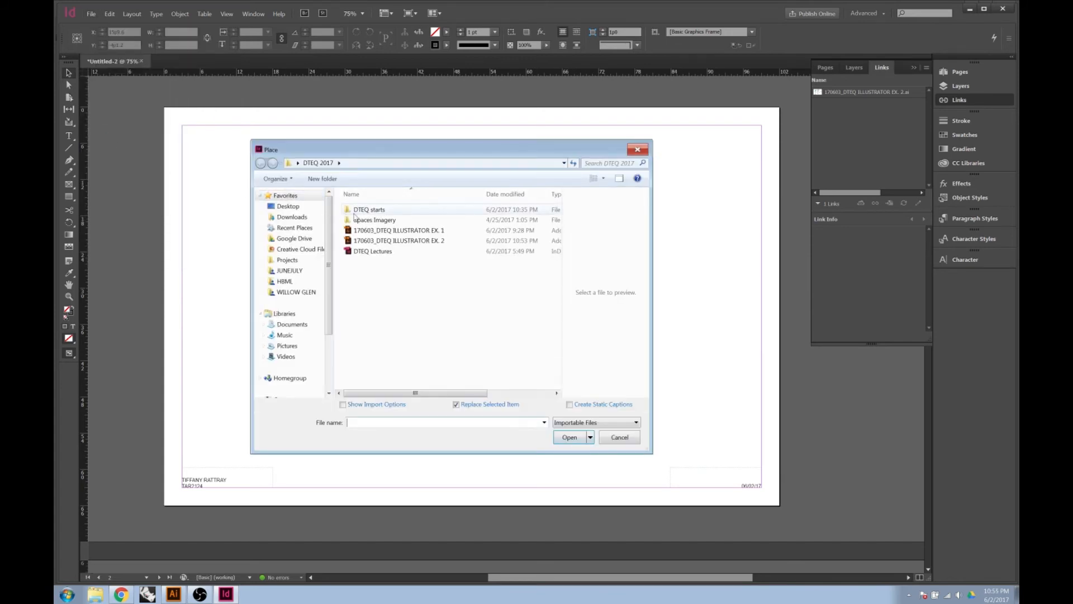
pyautogui.click(288, 206)
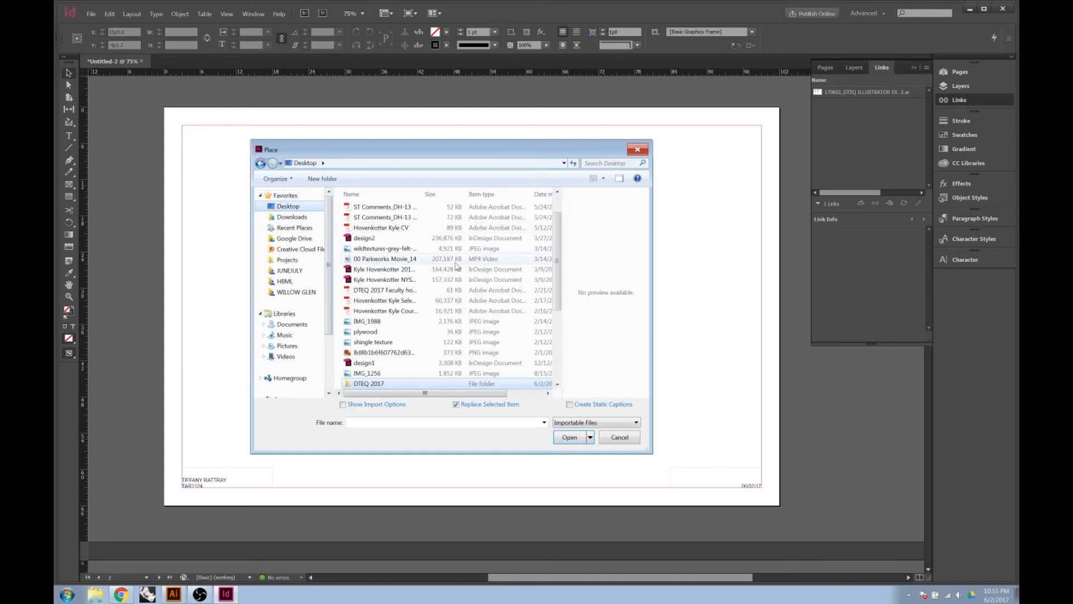
pyautogui.doubleClick(360, 383)
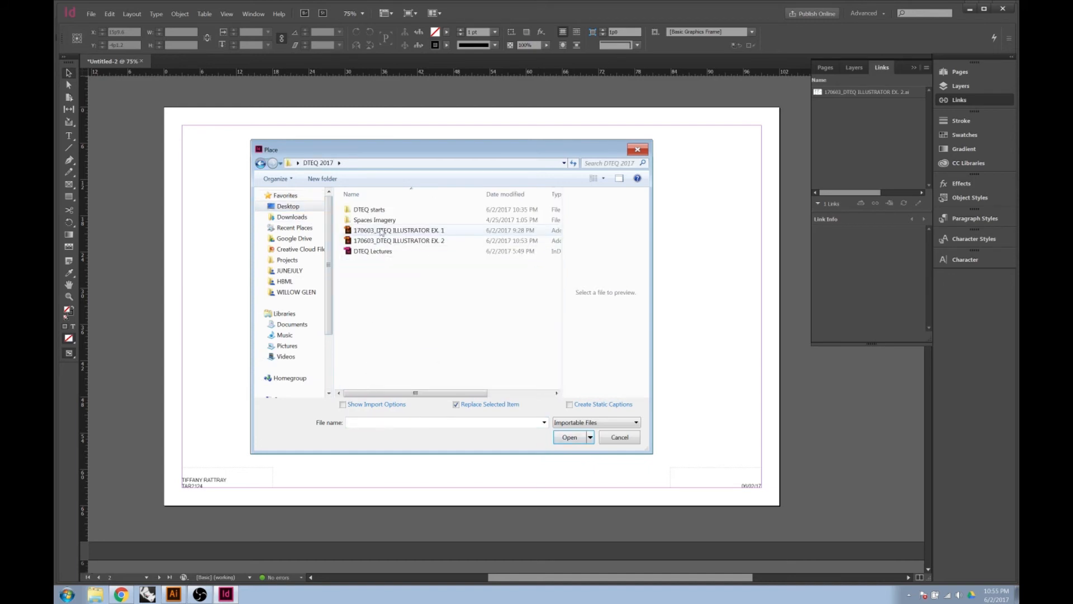
pyautogui.doubleClick(369, 210)
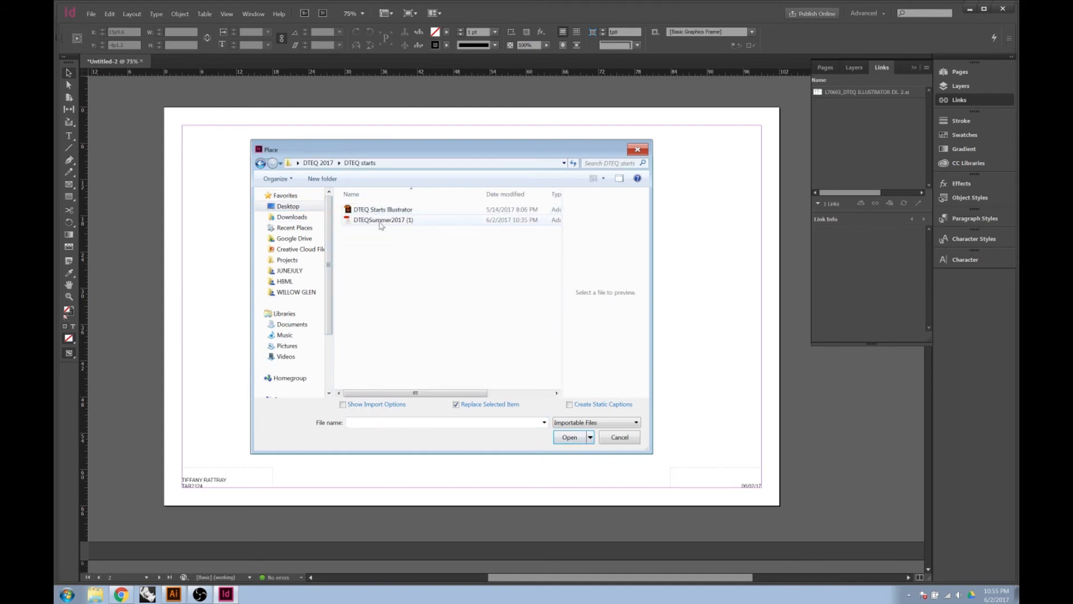
pyautogui.click(384, 221)
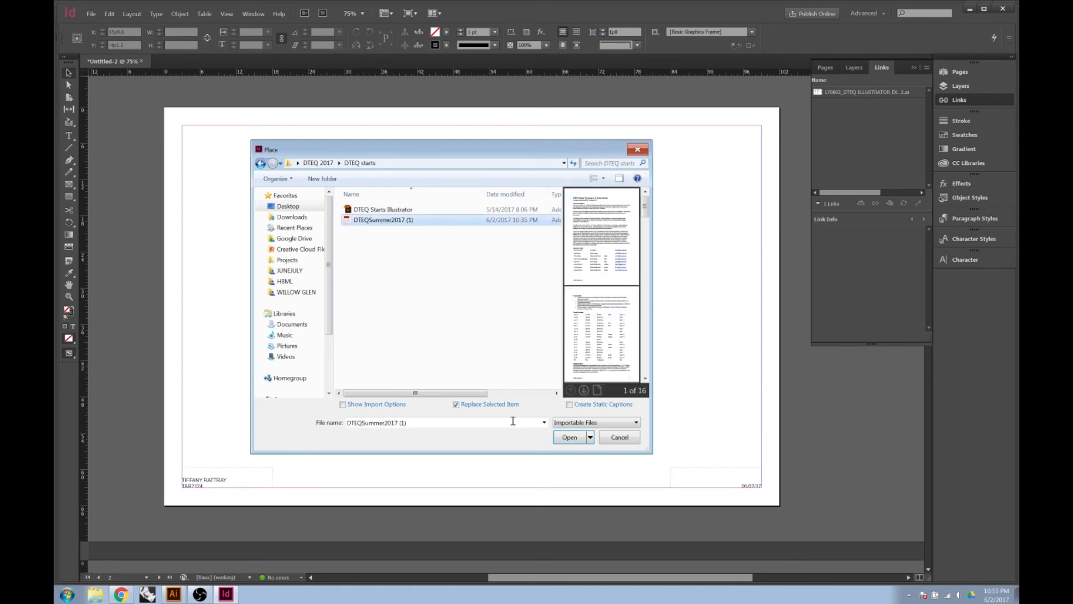
pyautogui.click(343, 405)
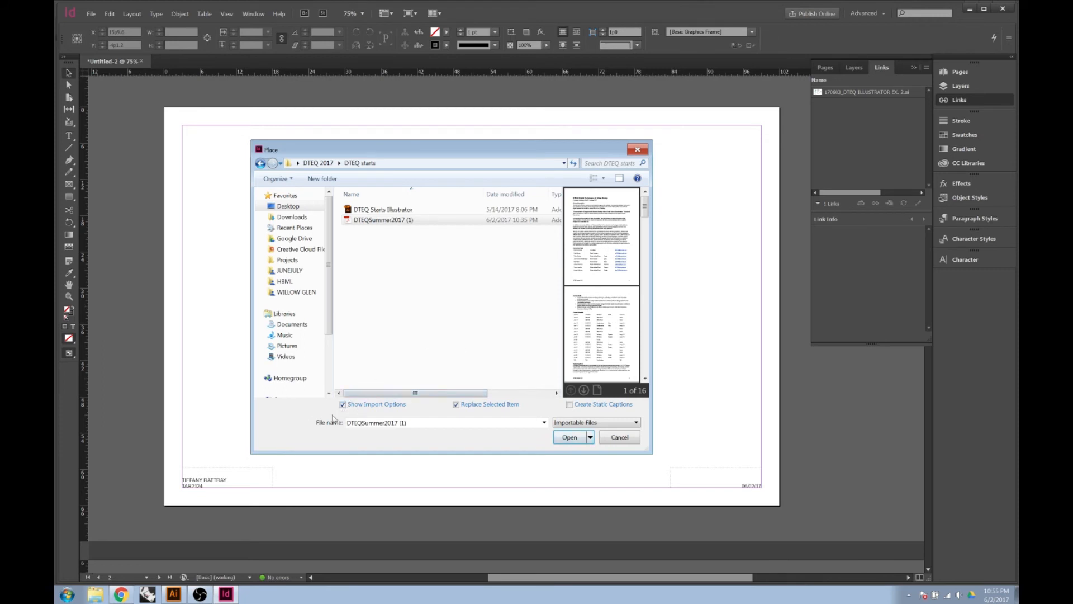
pyautogui.click(571, 438)
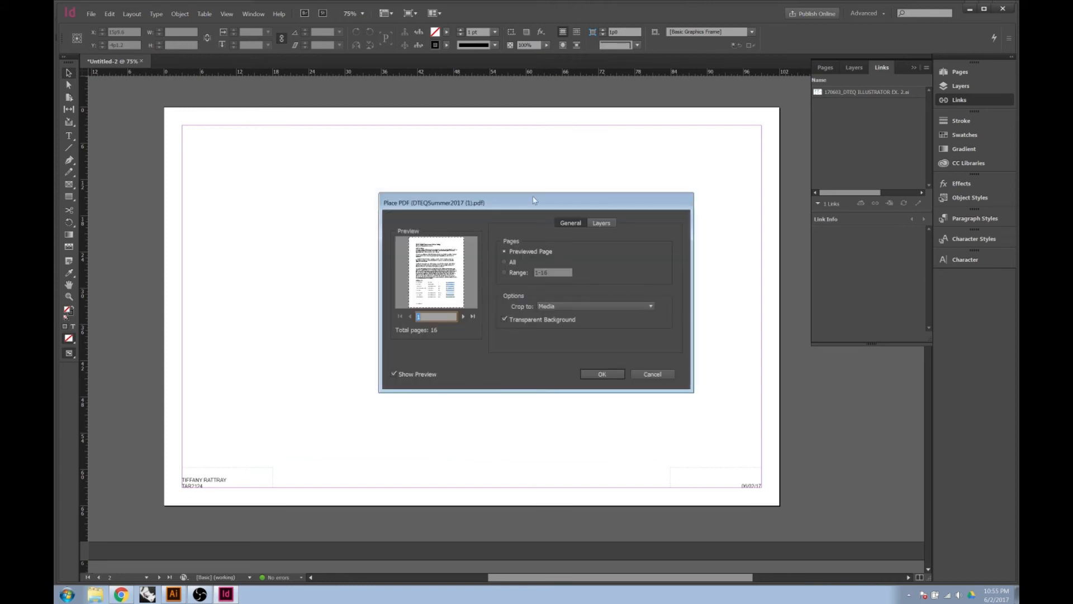
# Load pages 1-3 of DTEQSummer2017 (1).pdf for placing, cropped to Media
pyautogui.moveTo(523, 202); pyautogui.dragTo(503, 105)
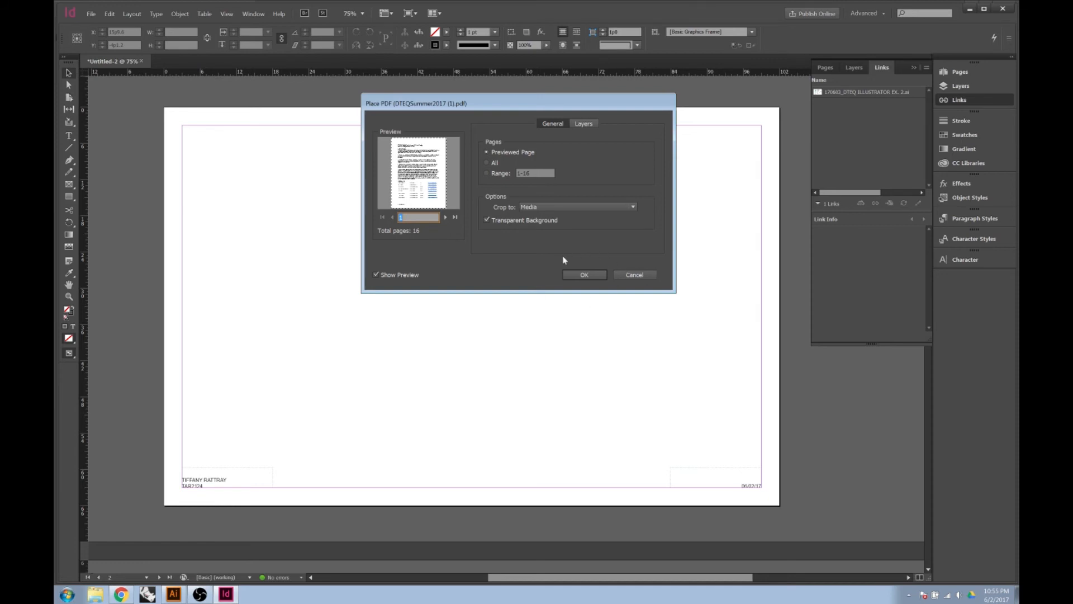
pyautogui.click(498, 177)
pyautogui.moveTo(533, 173); pyautogui.dragTo(514, 173)
pyautogui.write('1')
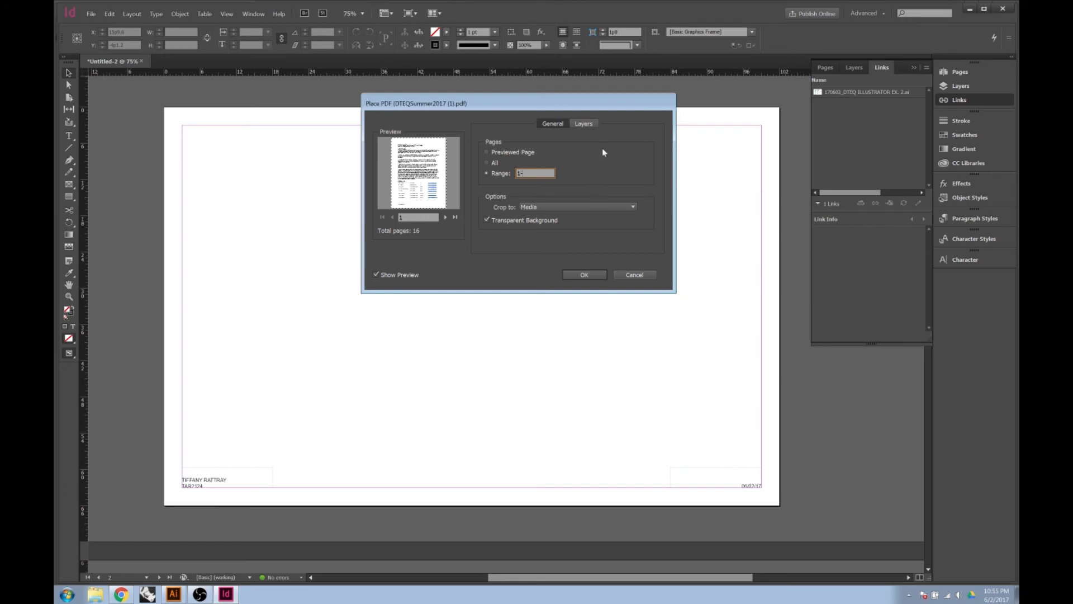
pyautogui.click(556, 205)
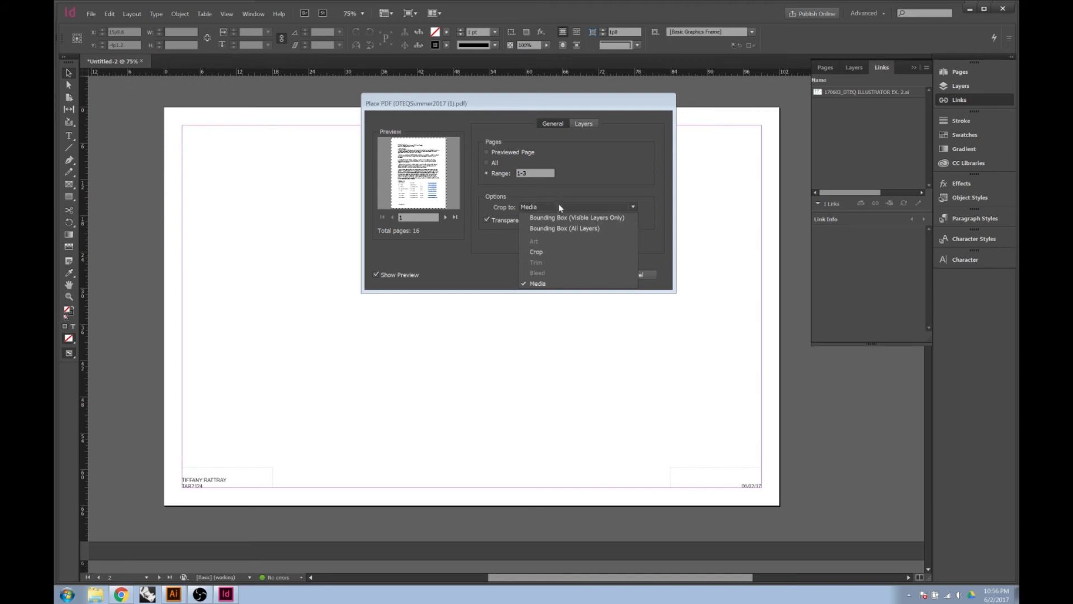
pyautogui.click(643, 206)
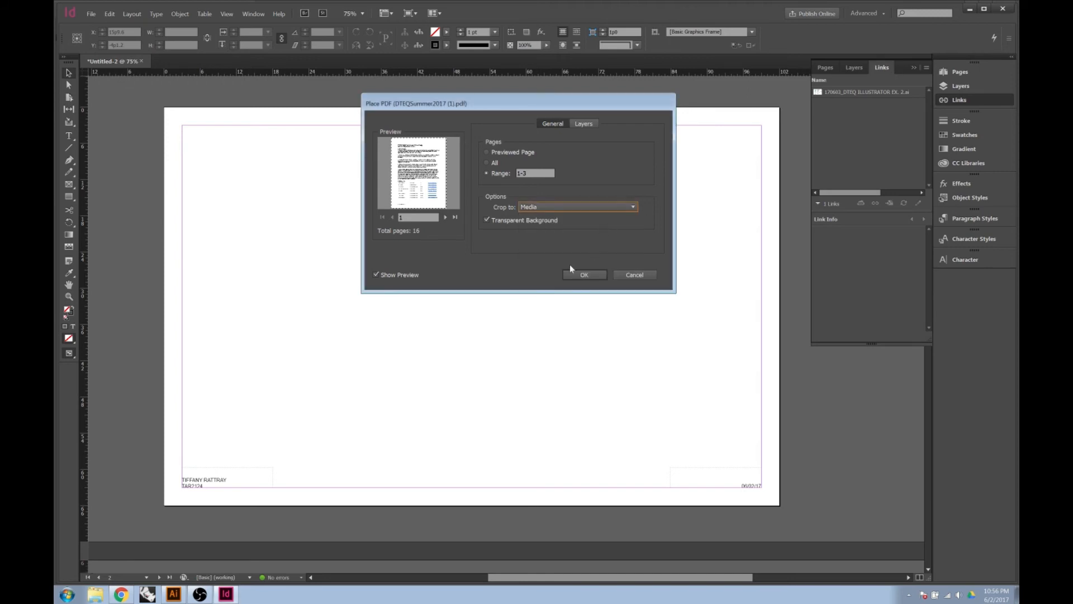
pyautogui.click(587, 273)
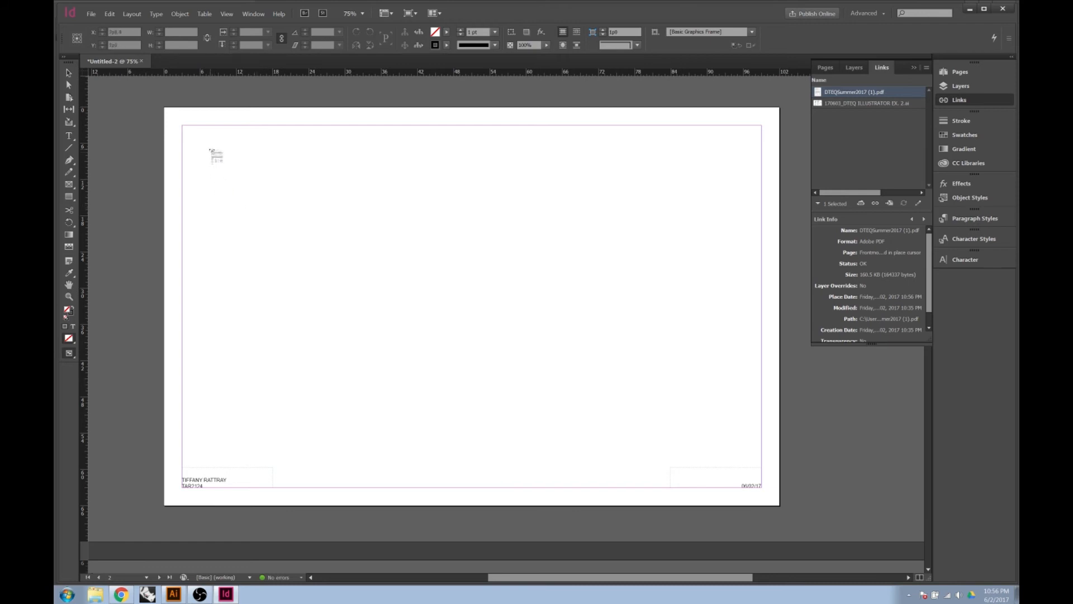
# Place the three loaded PDF pages onto layout page 2
pyautogui.click(211, 149)
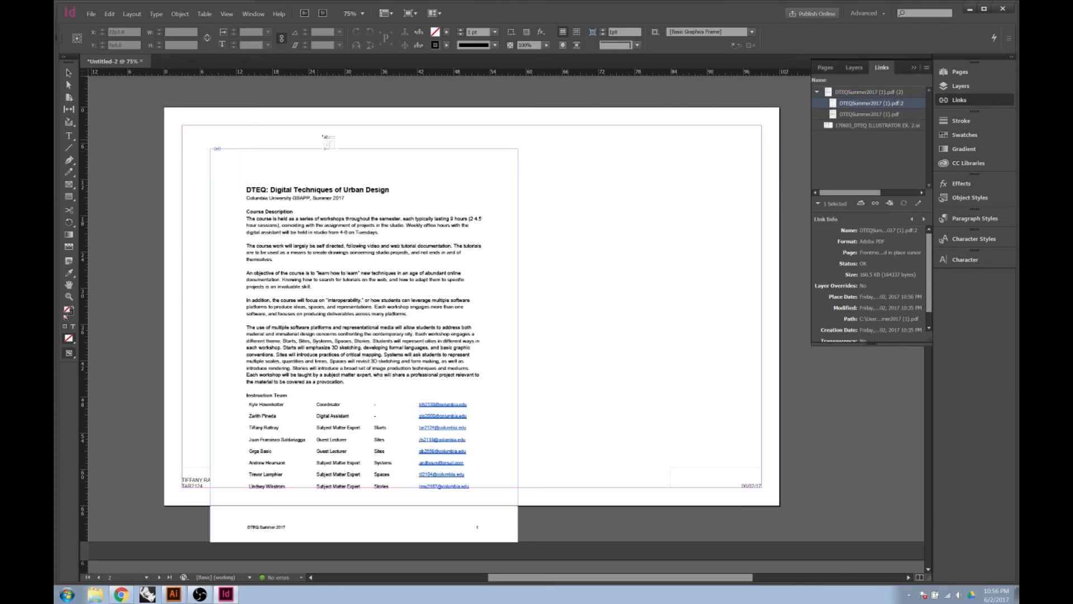
pyautogui.click(496, 136)
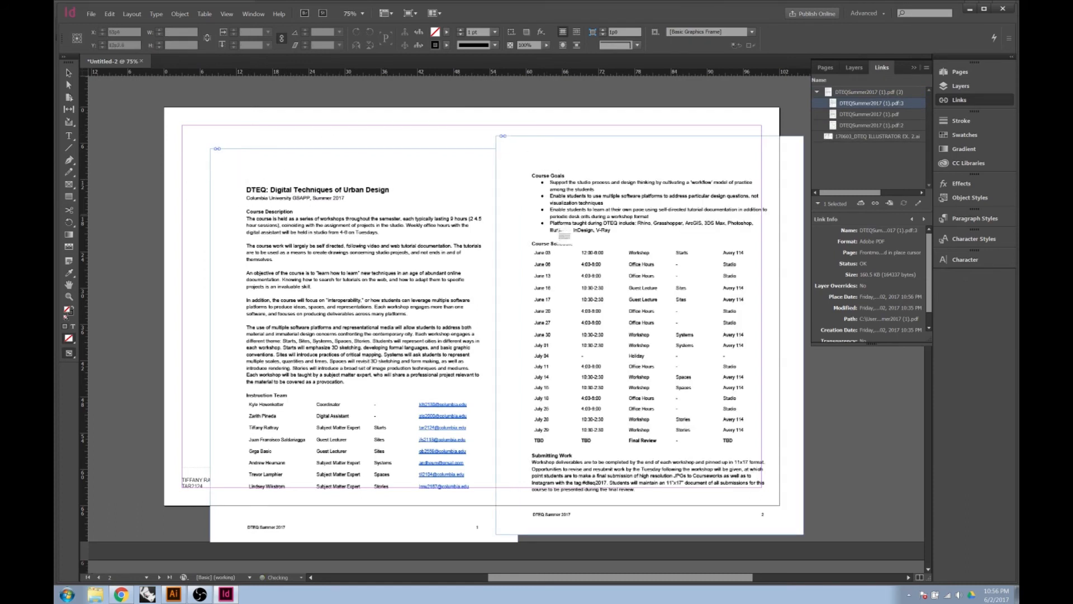
pyautogui.click(448, 120)
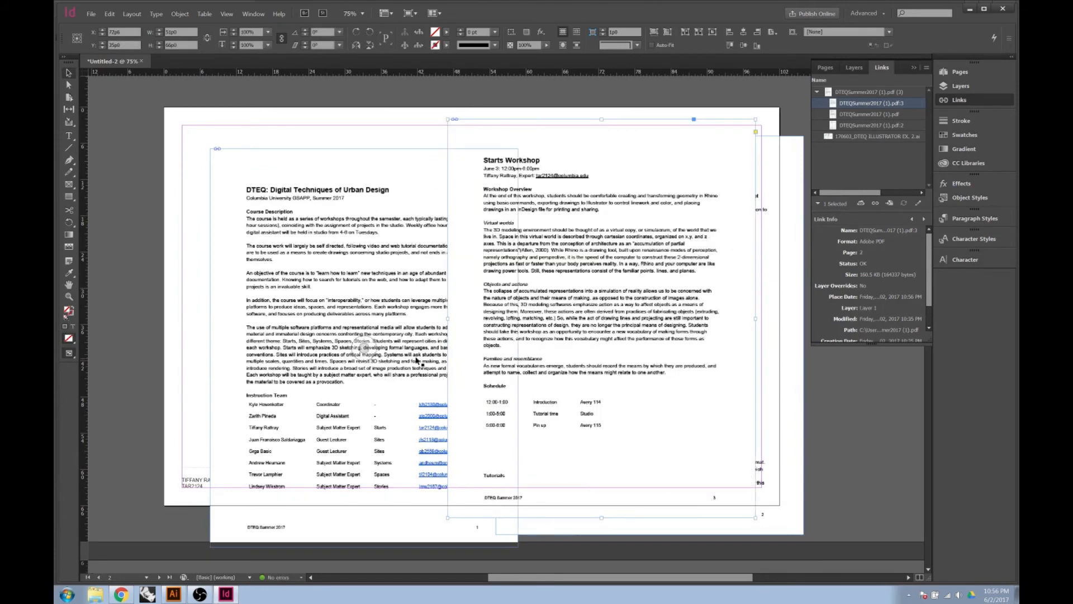
# Move the first syllabus page to the top-left and scale it down proportionally
pyautogui.moveTo(404, 366); pyautogui.dragTo(375, 343)
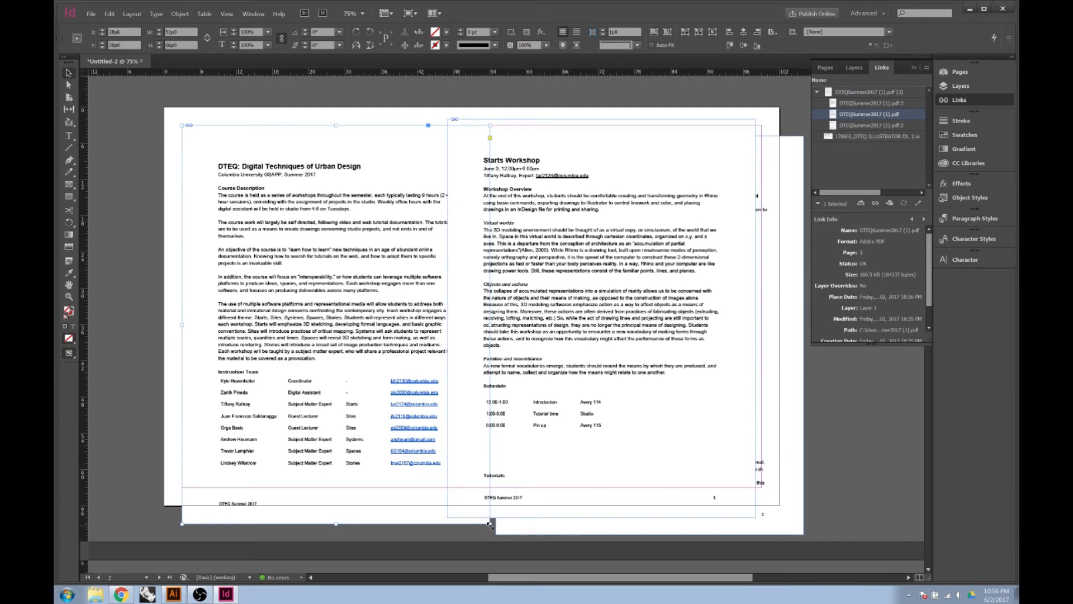
pyautogui.moveTo(490, 524); pyautogui.dragTo(430, 446)
pyautogui.hotkey('ctrl', 'z')
pyautogui.moveTo(490, 524); pyautogui.dragTo(429, 446)
pyautogui.moveTo(305, 283); pyautogui.dragTo(305, 294)
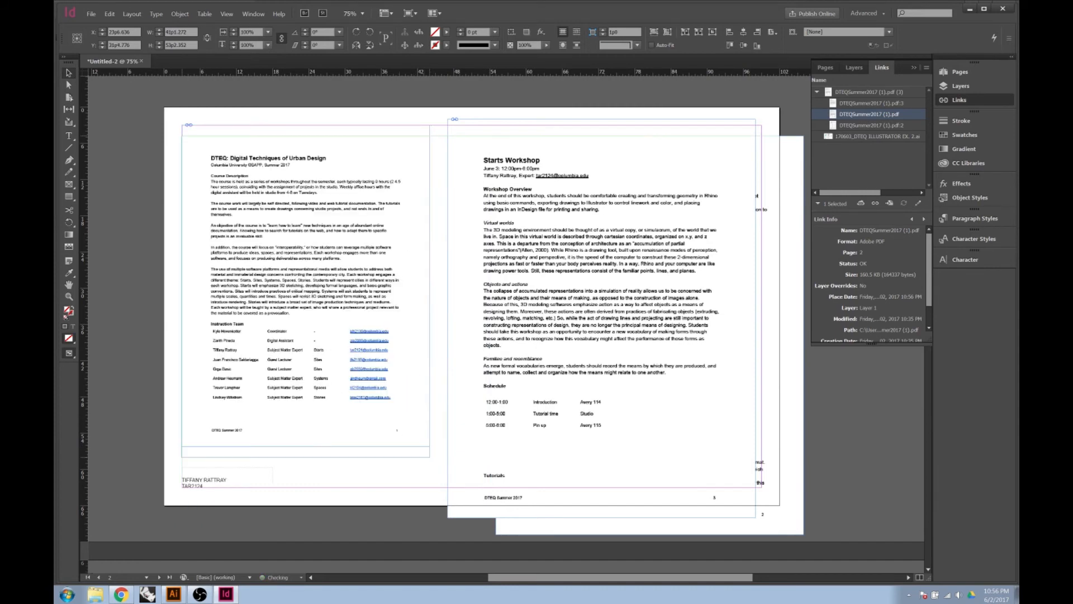
# Scale the Starts Workshop page down to about 86%, then slightly smaller
pyautogui.click(482, 438)
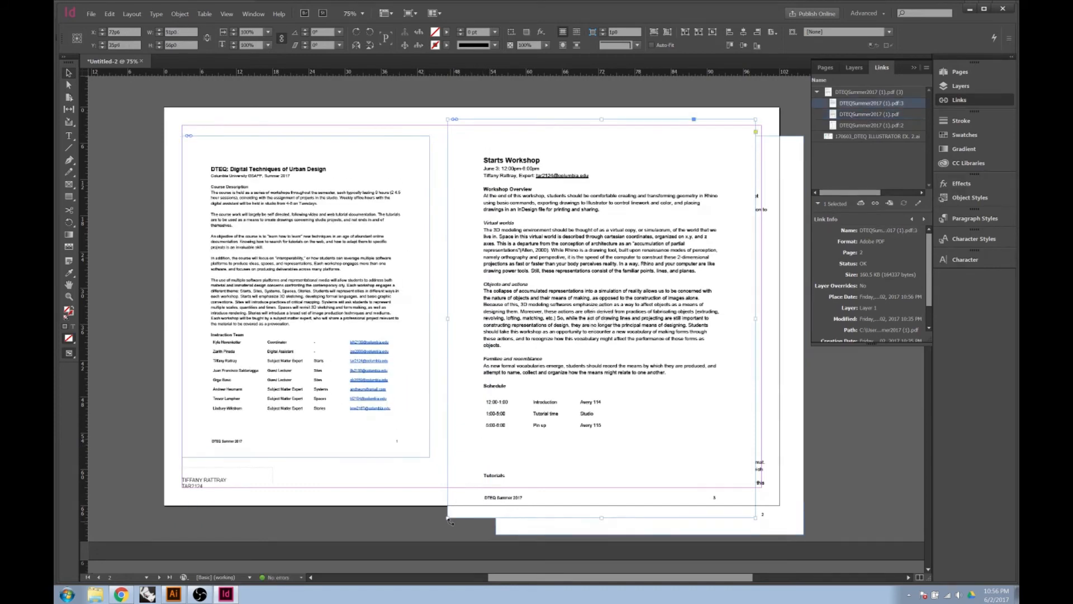
pyautogui.moveTo(447, 518); pyautogui.dragTo(459, 452)
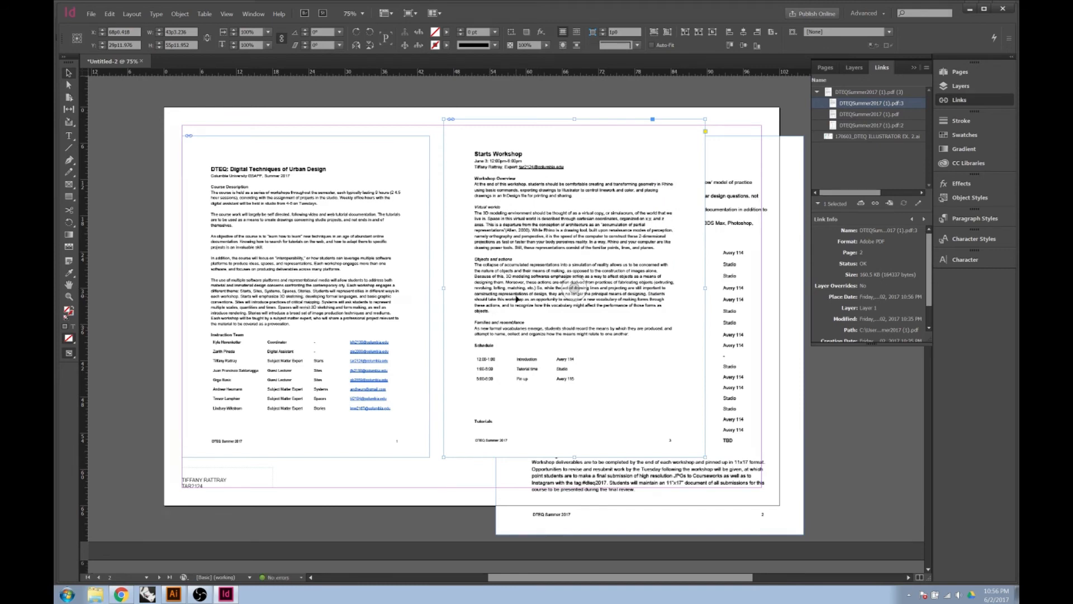
pyautogui.moveTo(704, 123); pyautogui.dragTo(691, 138)
# Move the course schedule page onto the blank next page, then reposition and scale it
pyautogui.click(649, 335)
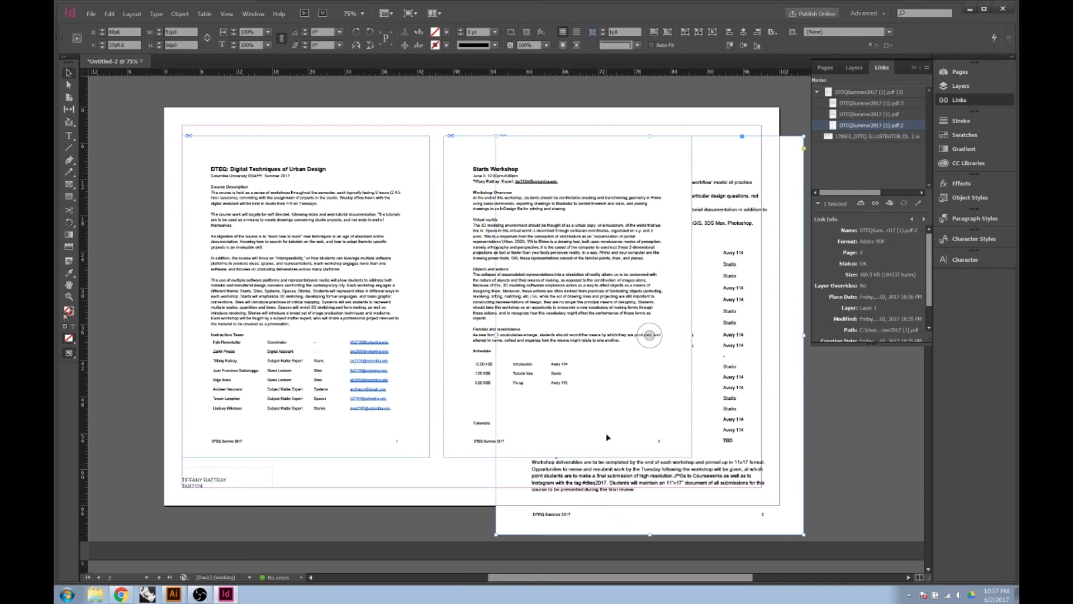
pyautogui.press('Delete')
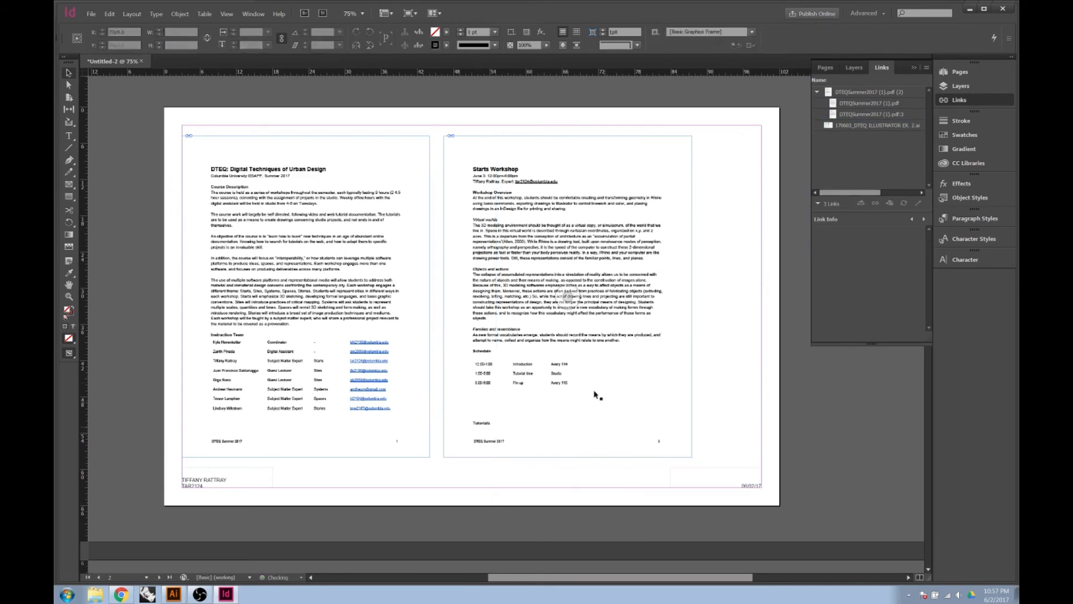
pyautogui.scroll(-8, 592, 380)
pyautogui.scroll(-3, 588, 378)
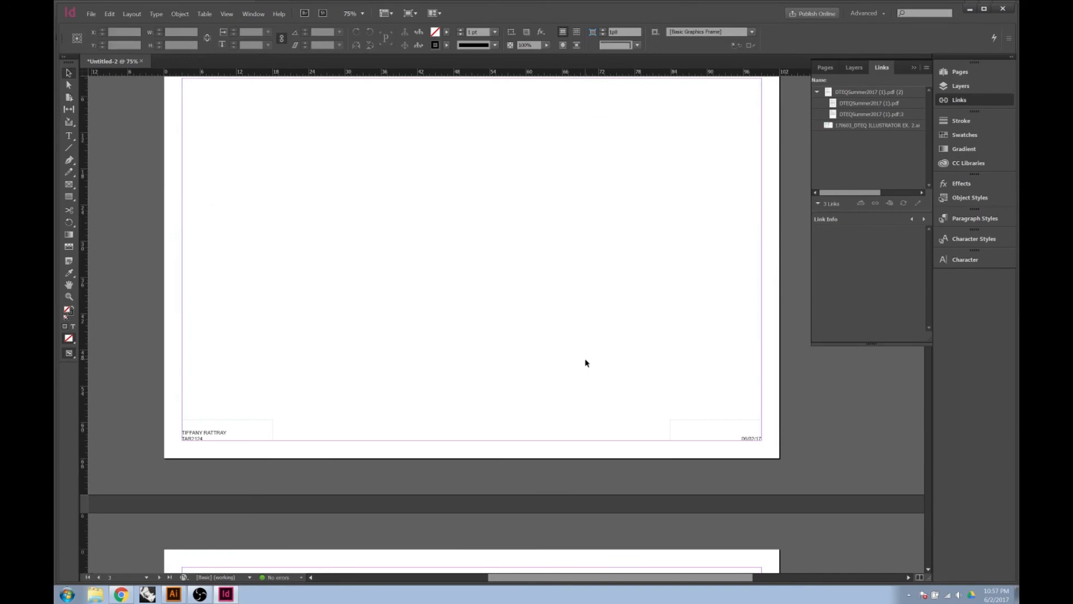
pyautogui.hotkey('ctrl', 'v')
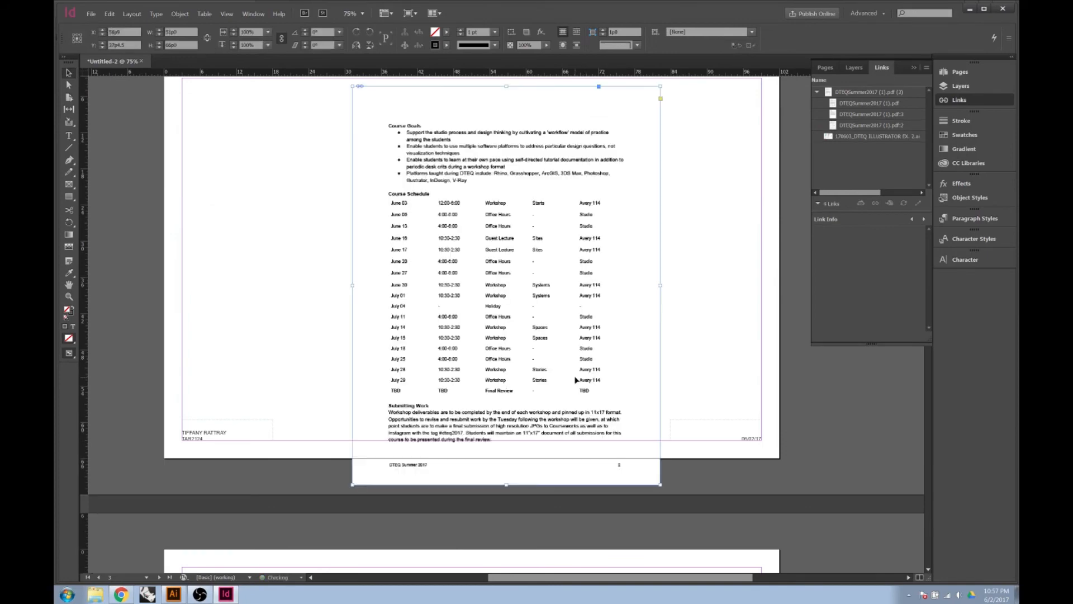
pyautogui.scroll(4, 547, 389)
pyautogui.moveTo(506, 408); pyautogui.dragTo(349, 410)
pyautogui.scroll(-3, 444, 377)
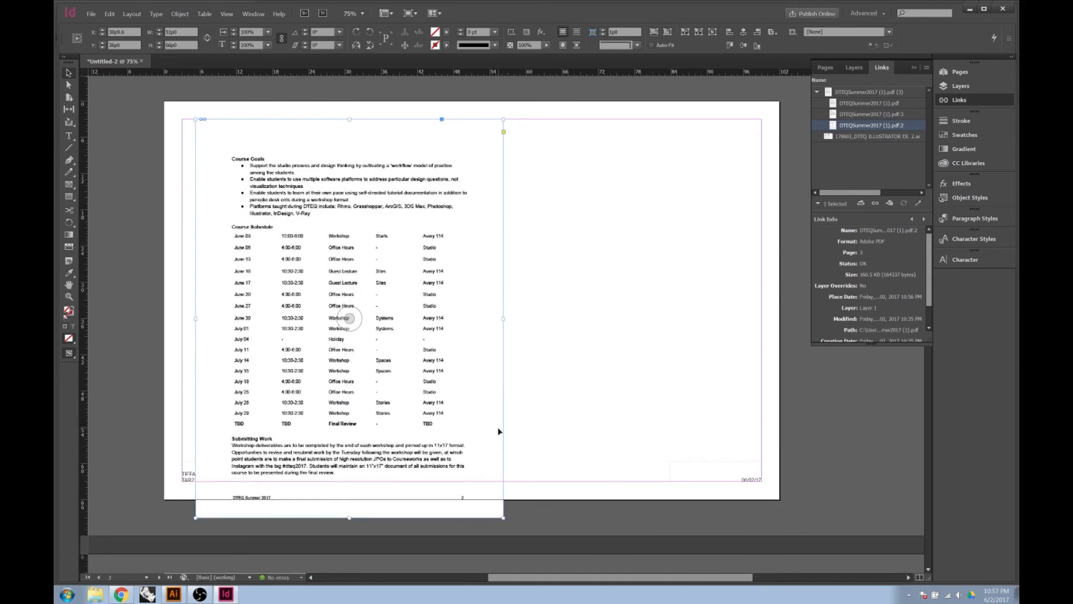
pyautogui.moveTo(502, 517); pyautogui.dragTo(458, 458)
pyautogui.click(491, 446)
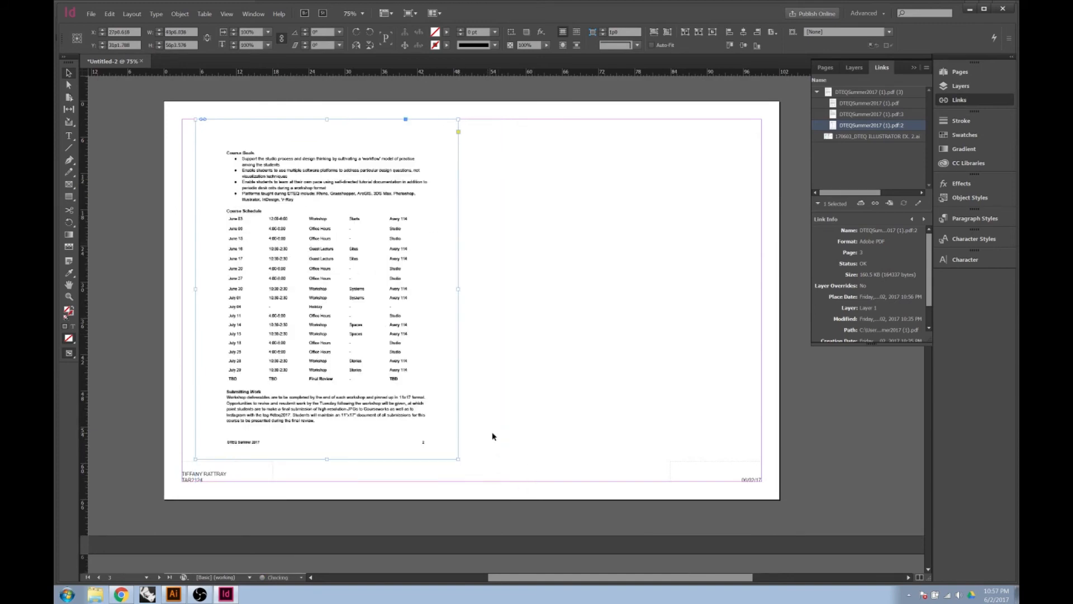
# Select both syllabus pages on page 2 and shift them slightly right
pyautogui.scroll(5, 423, 459)
pyautogui.scroll(12, 423, 459)
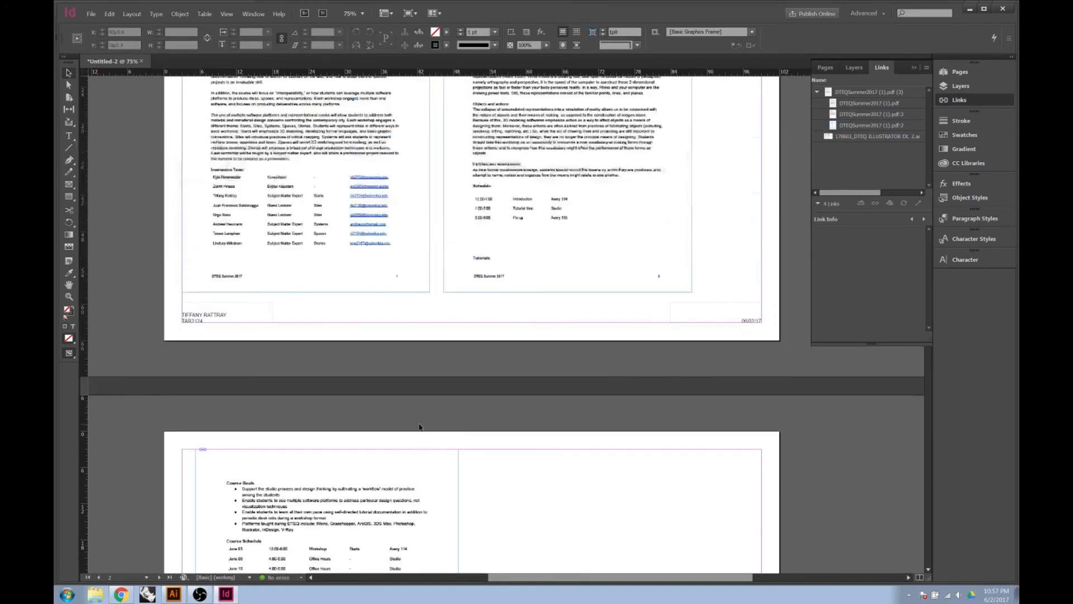
pyautogui.scroll(3, 508, 366)
pyautogui.moveTo(720, 362); pyautogui.dragTo(452, 332)
pyautogui.moveTo(517, 358); pyautogui.dragTo(551, 363)
pyautogui.click(467, 475)
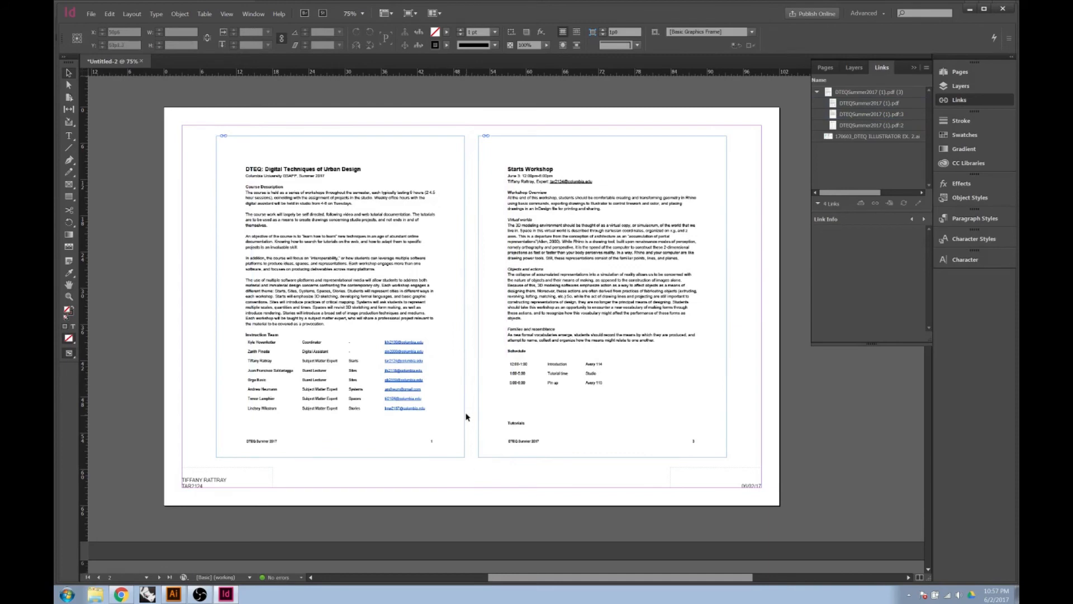
# Select the Starts Workshop page and widen the Links panel to check its link status
pyautogui.scroll(-3, 467, 417)
pyautogui.scroll(4, 464, 402)
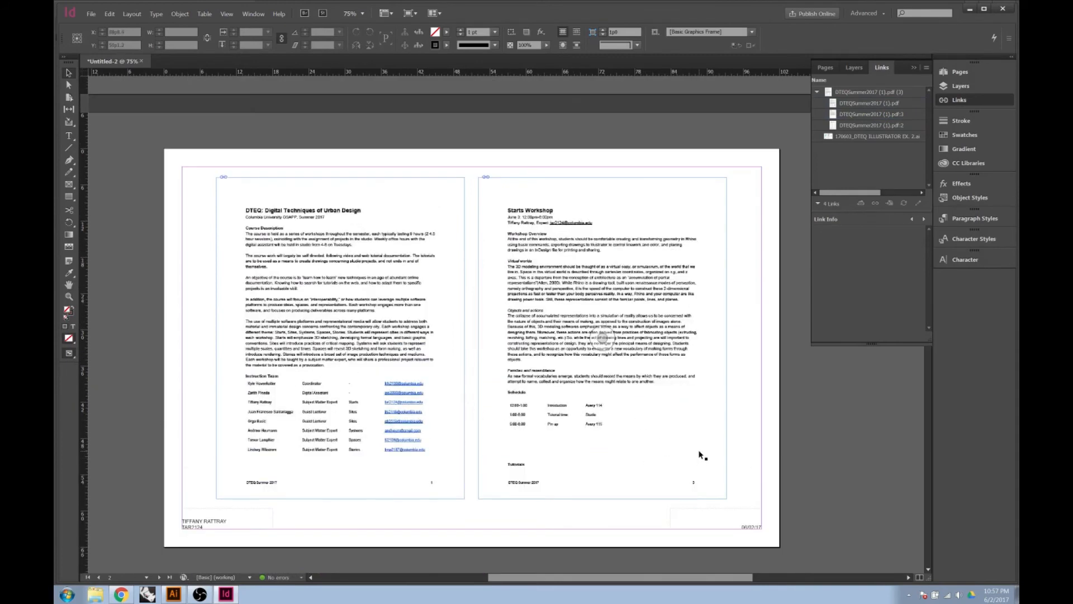
pyautogui.scroll(-1, 531, 385)
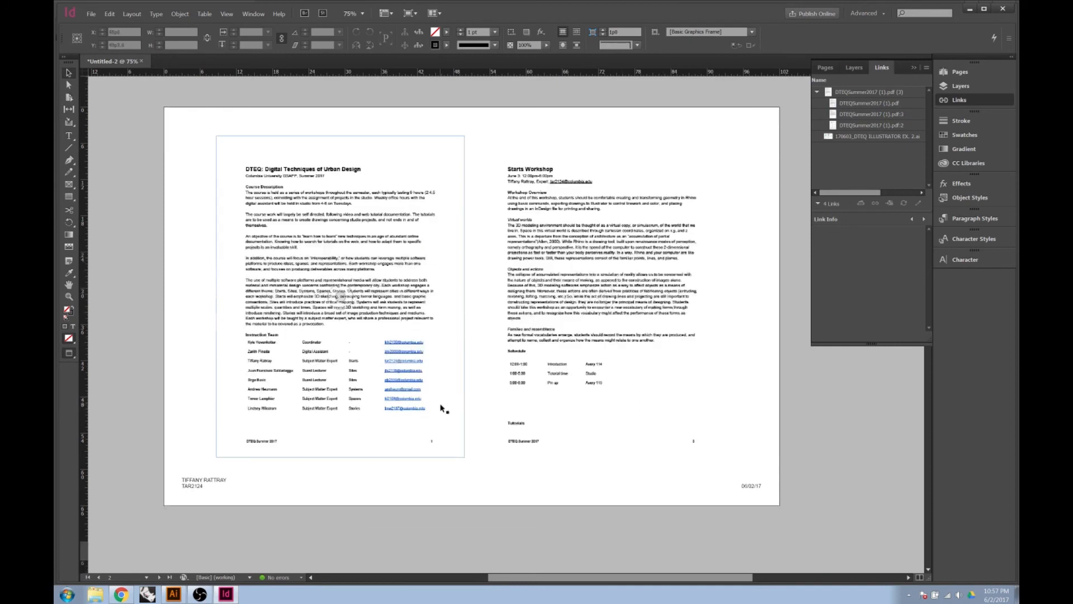
pyautogui.click(517, 410)
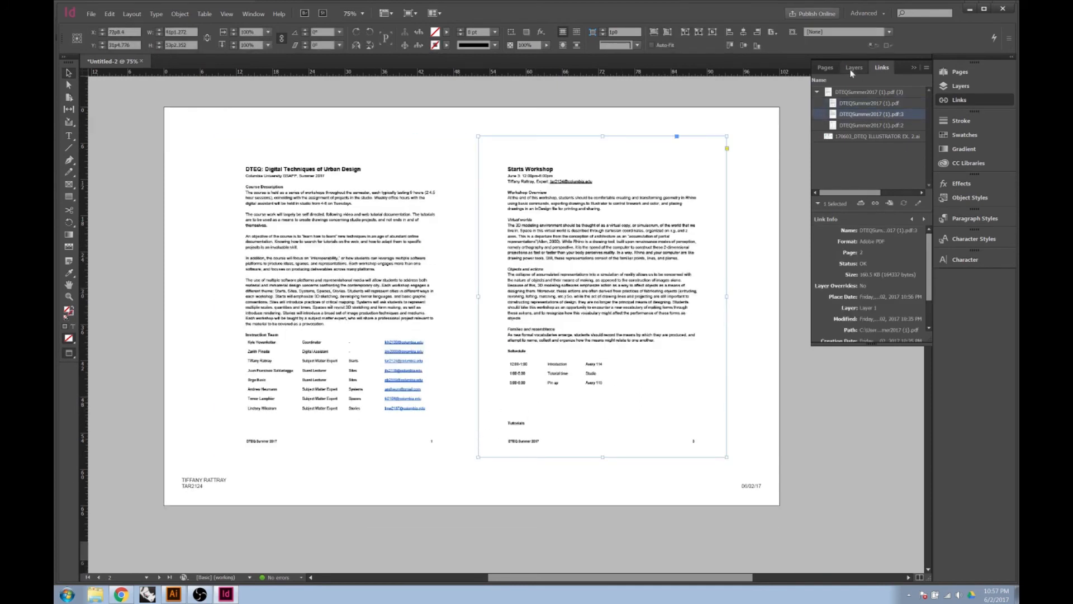
pyautogui.moveTo(811, 178); pyautogui.dragTo(753, 192)
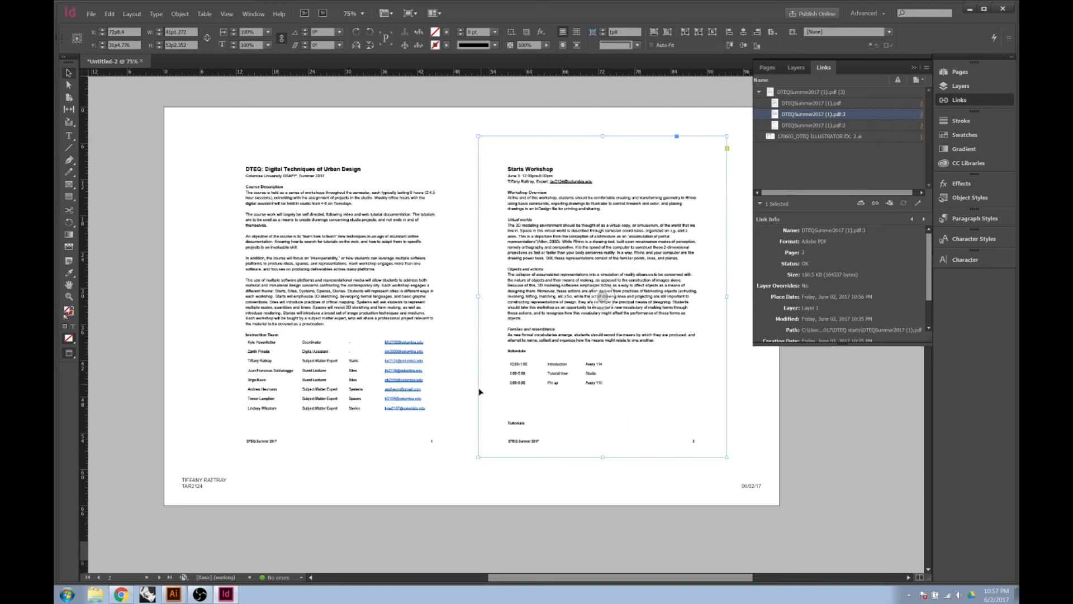
pyautogui.scroll(-5, 492, 380)
pyautogui.scroll(-8, 492, 380)
pyautogui.scroll(1, 491, 380)
pyautogui.scroll(3, 491, 380)
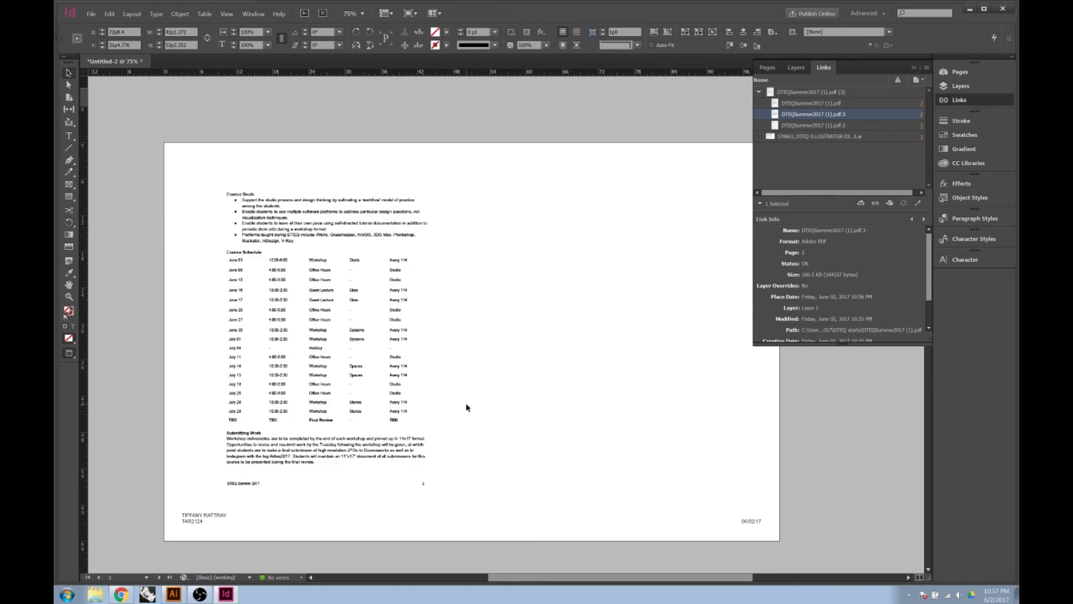
pyautogui.scroll(8, 467, 404)
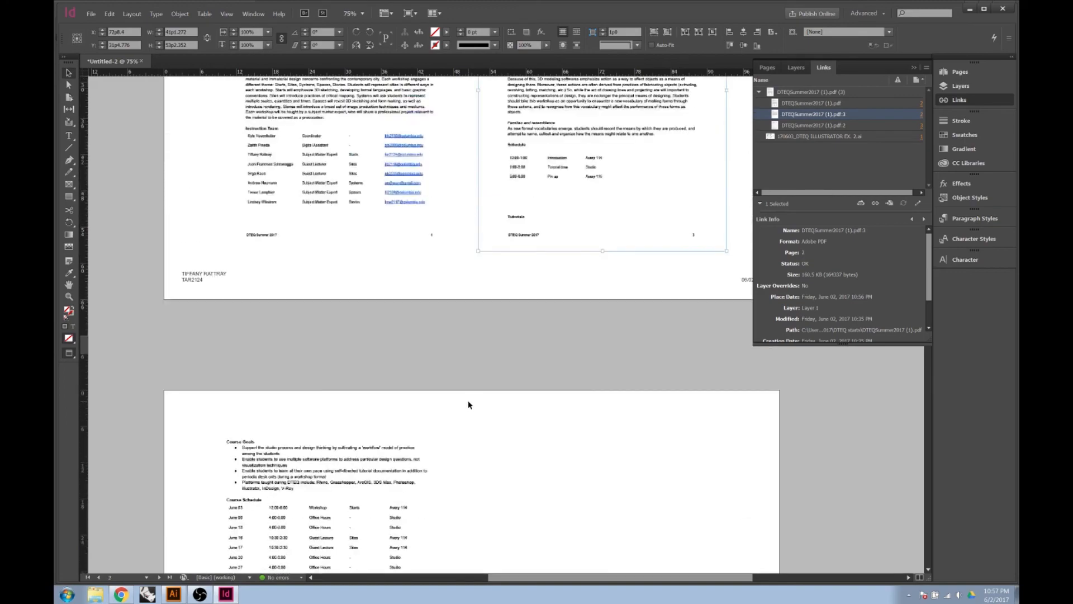
pyautogui.scroll(5, 469, 409)
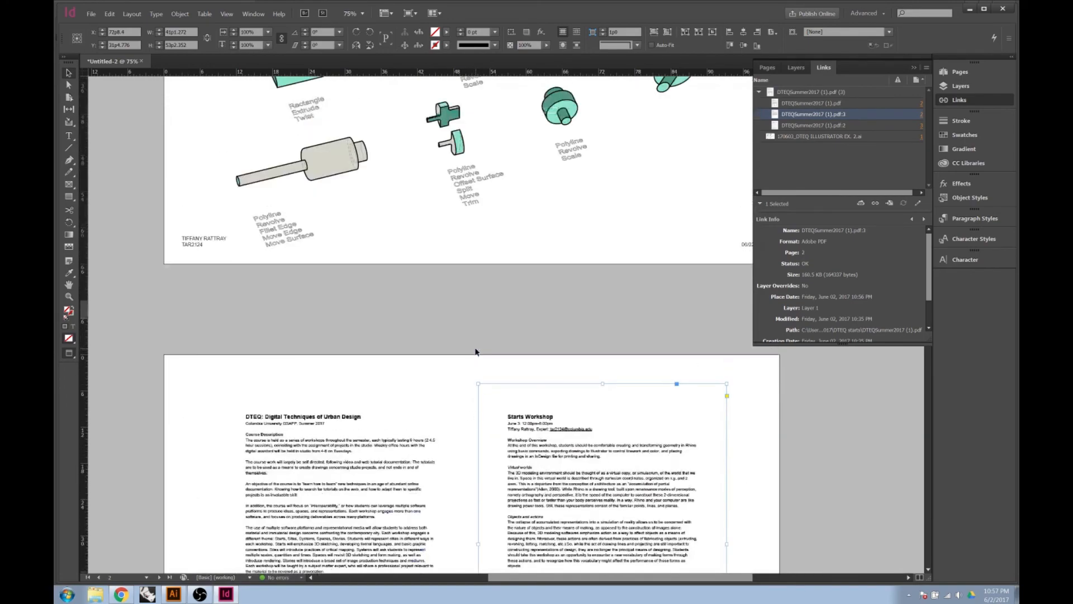
pyautogui.scroll(-2, 476, 355)
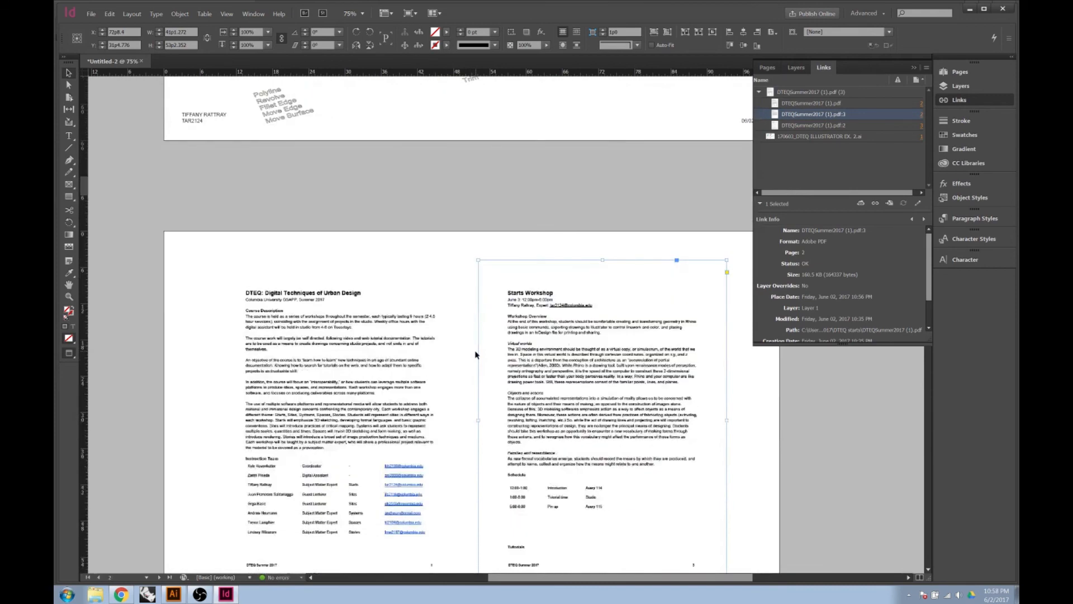
pyautogui.scroll(-4, 475, 355)
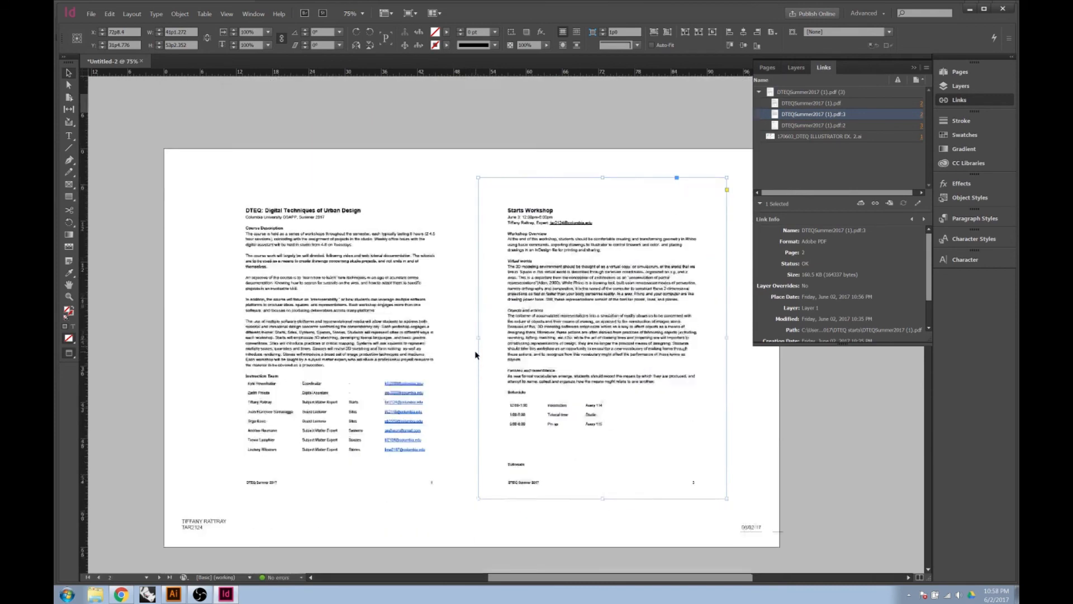
pyautogui.click(469, 437)
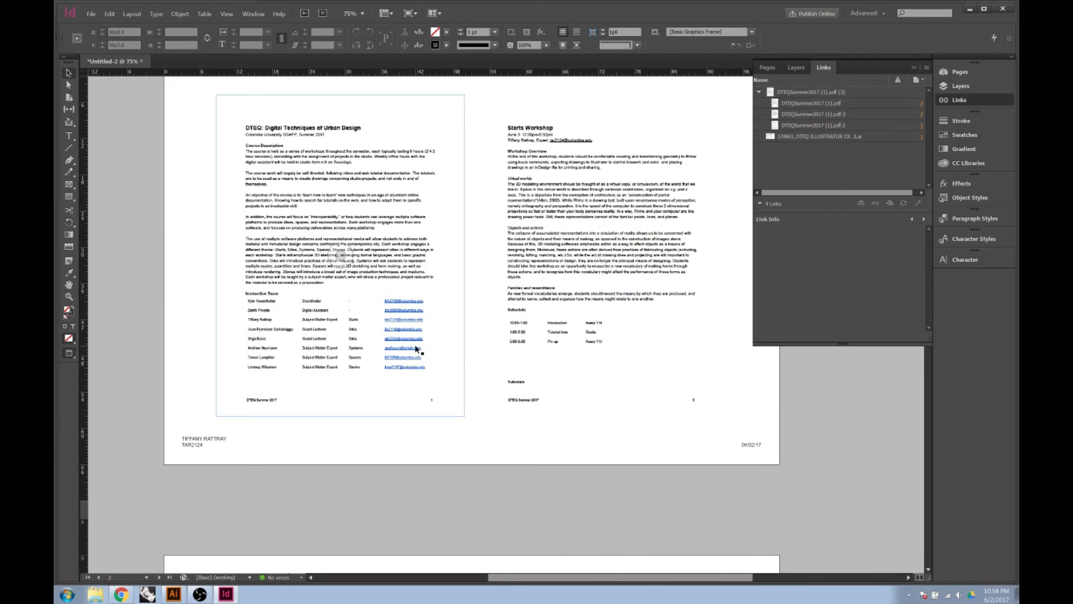
# Save the Untitled-2 layout as InDesign Test.indd in the DTEQ 2017 folder
pyautogui.click(91, 14)
pyautogui.click(119, 81)
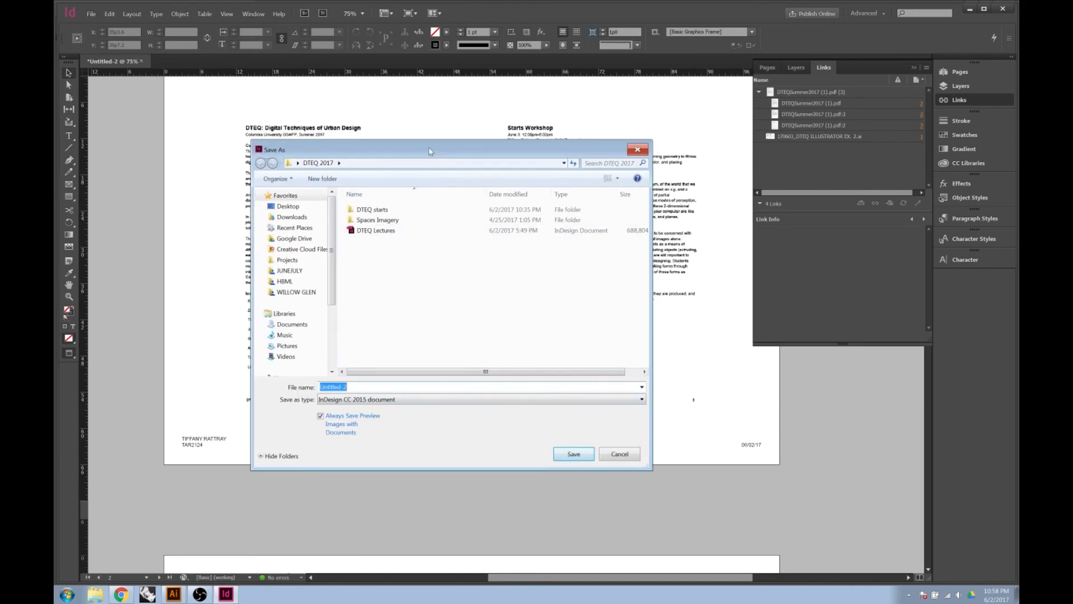
pyautogui.moveTo(429, 150); pyautogui.dragTo(370, 133)
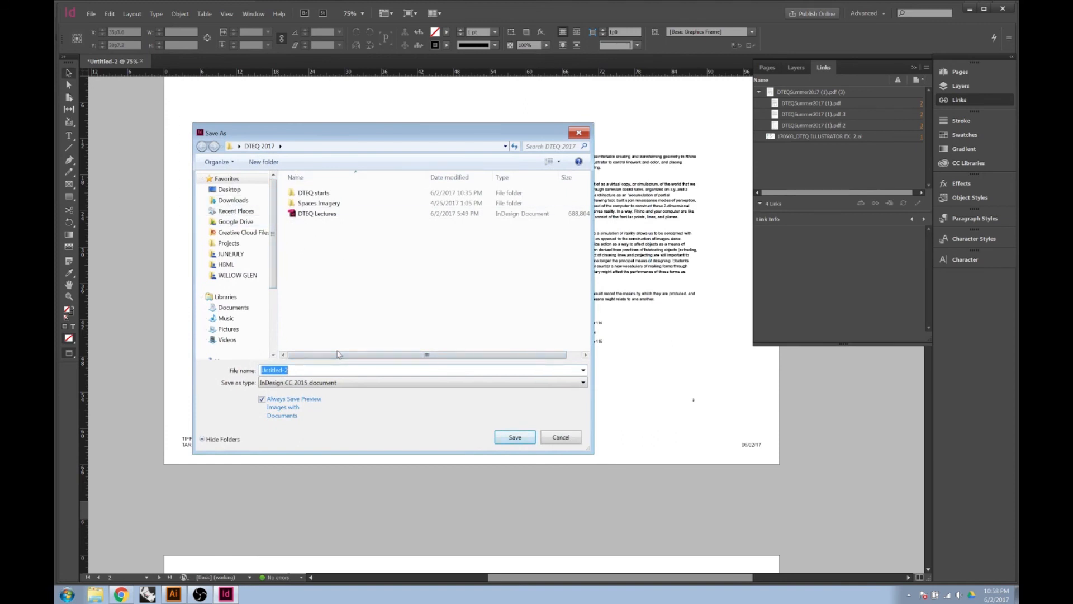
pyautogui.write('IND')
pyautogui.press('BackSpace')
pyautogui.press('BackSpace')
pyautogui.press('BackSpace')
pyautogui.write('InDesign Te')
pyautogui.click(514, 437)
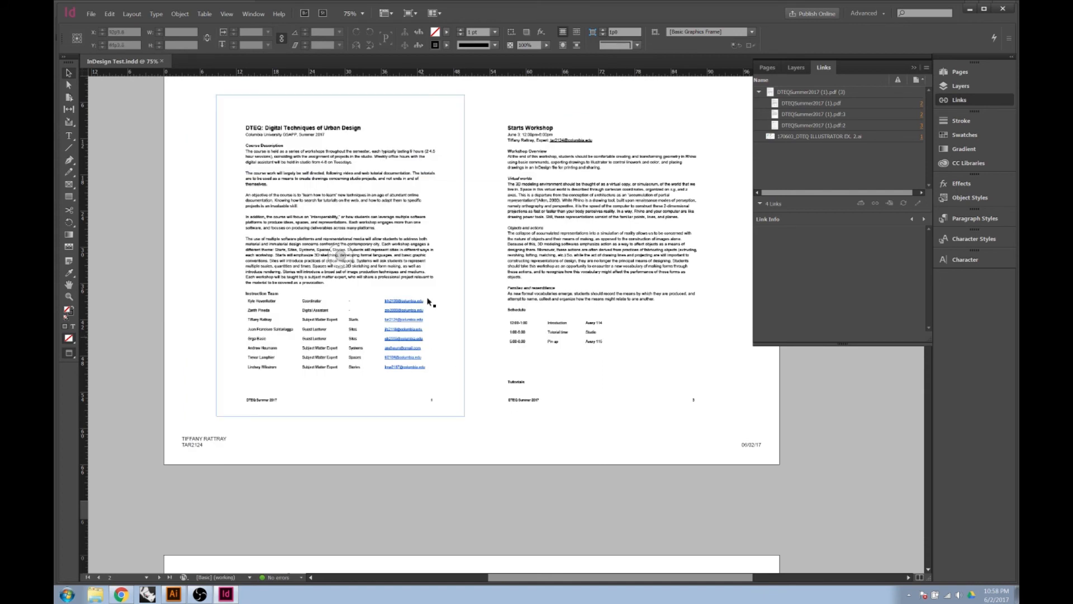
# Export InDesign Test as Adobe PDF (Print) to the DTEQ 2017 folder
pyautogui.click(93, 14)
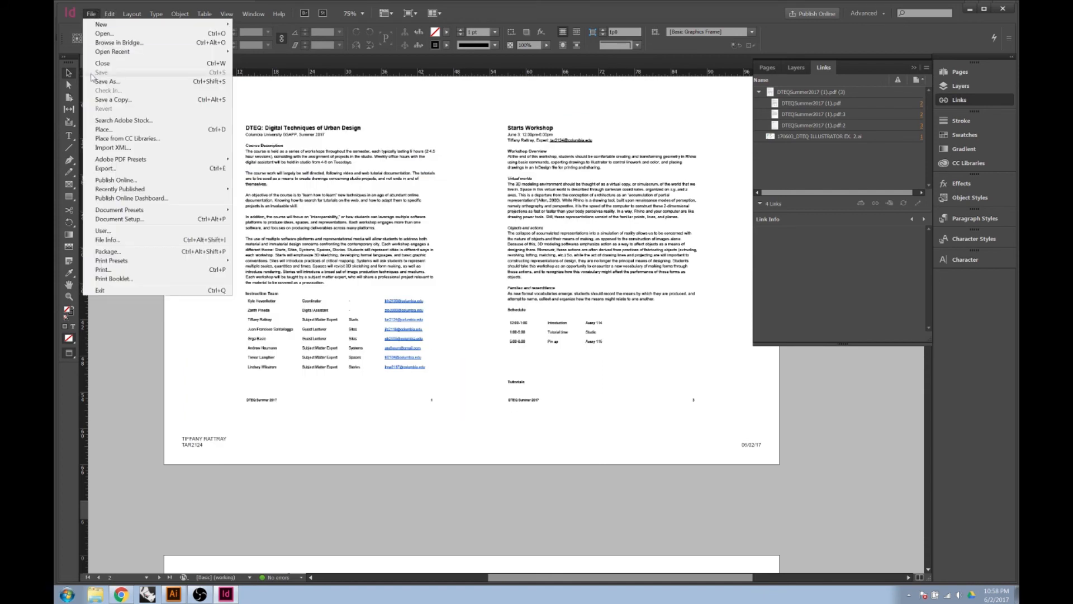
pyautogui.click(117, 168)
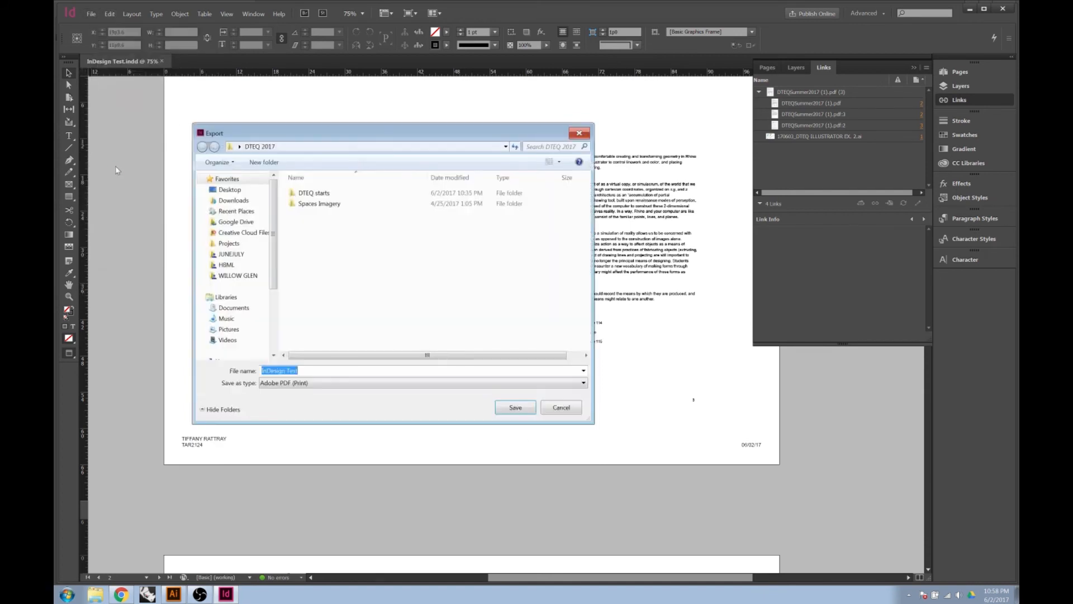
pyautogui.click(314, 371)
pyautogui.click(311, 385)
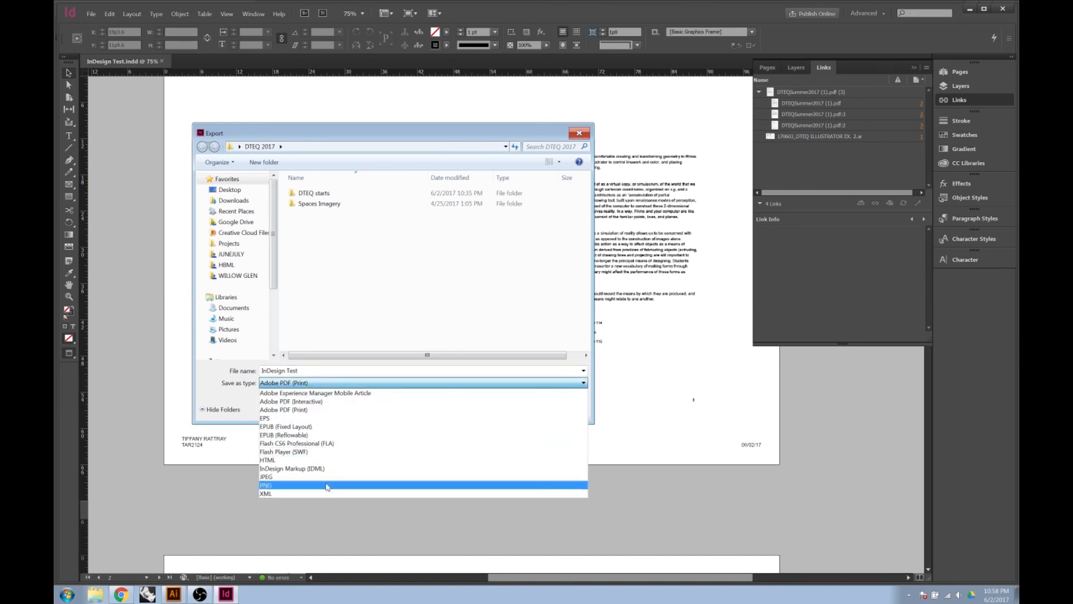
pyautogui.click(307, 412)
pyautogui.click(506, 411)
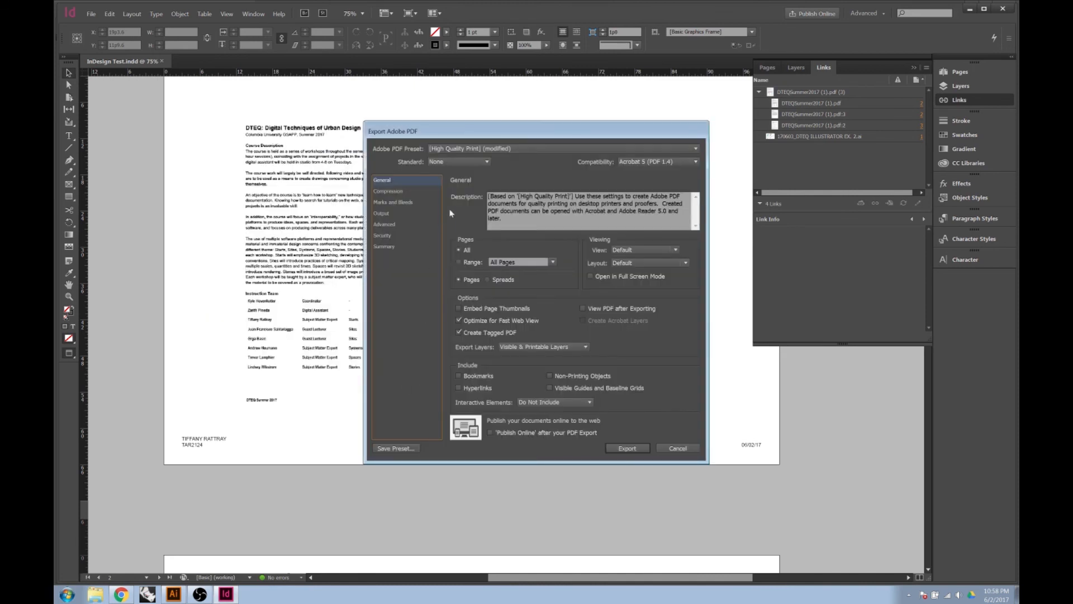
# Limit the PDF export to the page range 1-3
pyautogui.moveTo(451, 131); pyautogui.dragTo(359, 119)
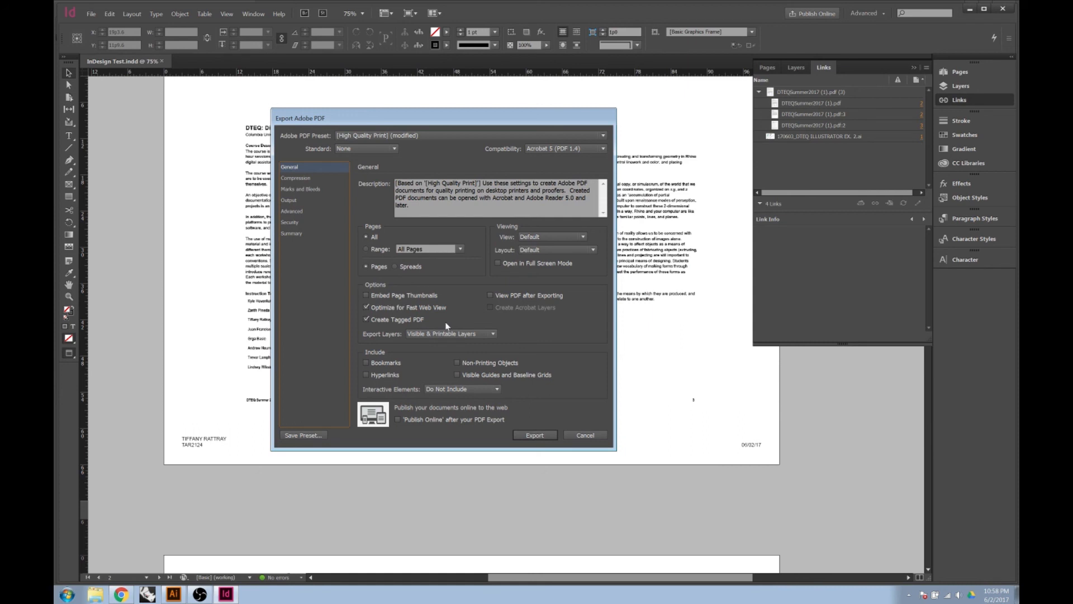
pyautogui.click(367, 248)
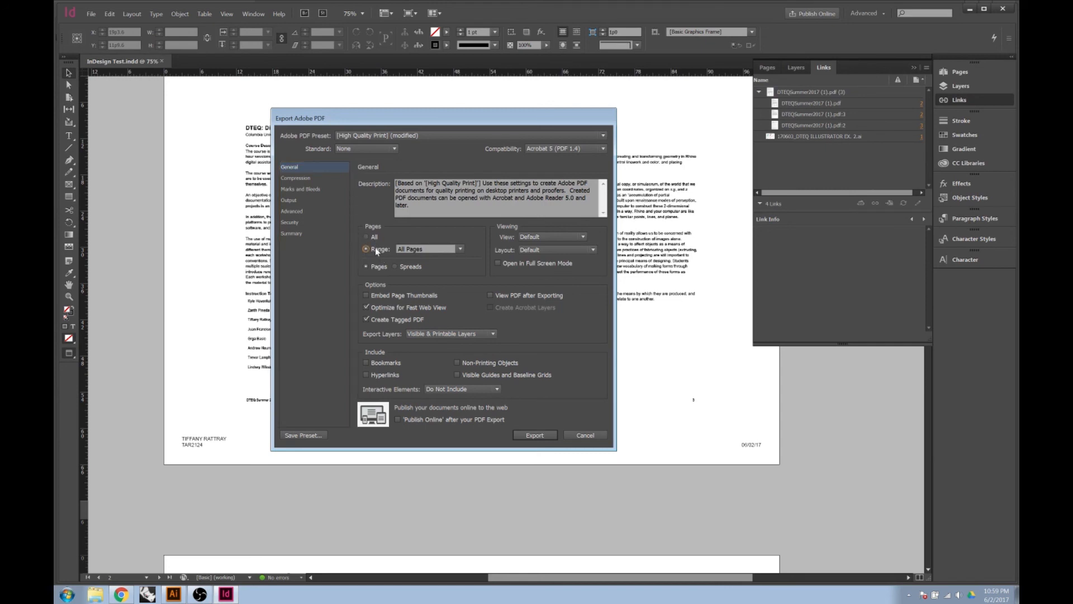
pyautogui.click(459, 249)
pyautogui.click(458, 250)
pyautogui.write('1-3')
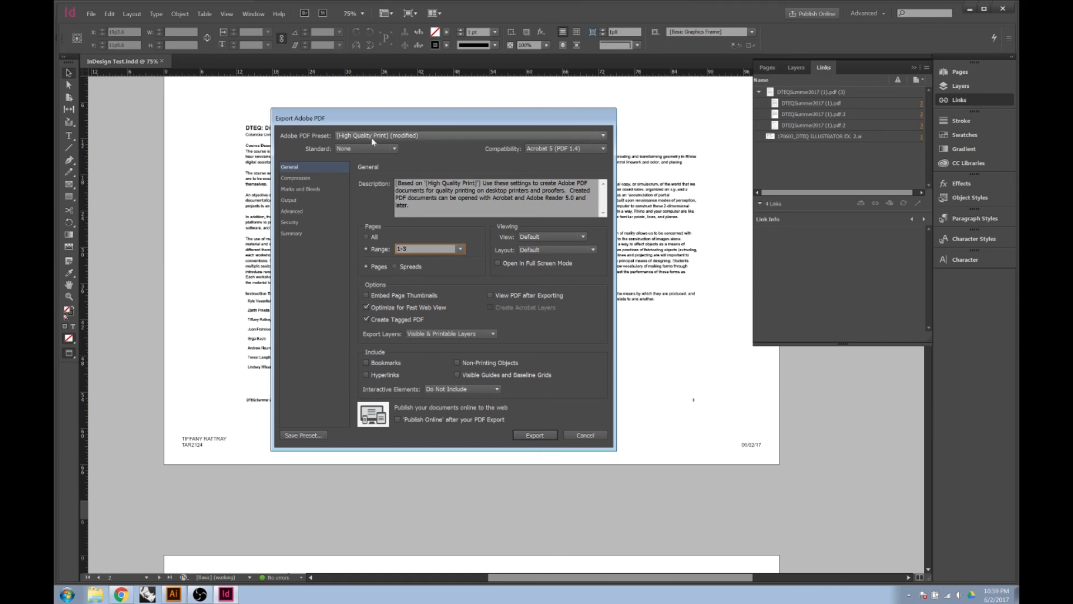
# Keep the High Quality Print preset and show the Compression settings
pyautogui.click(422, 137)
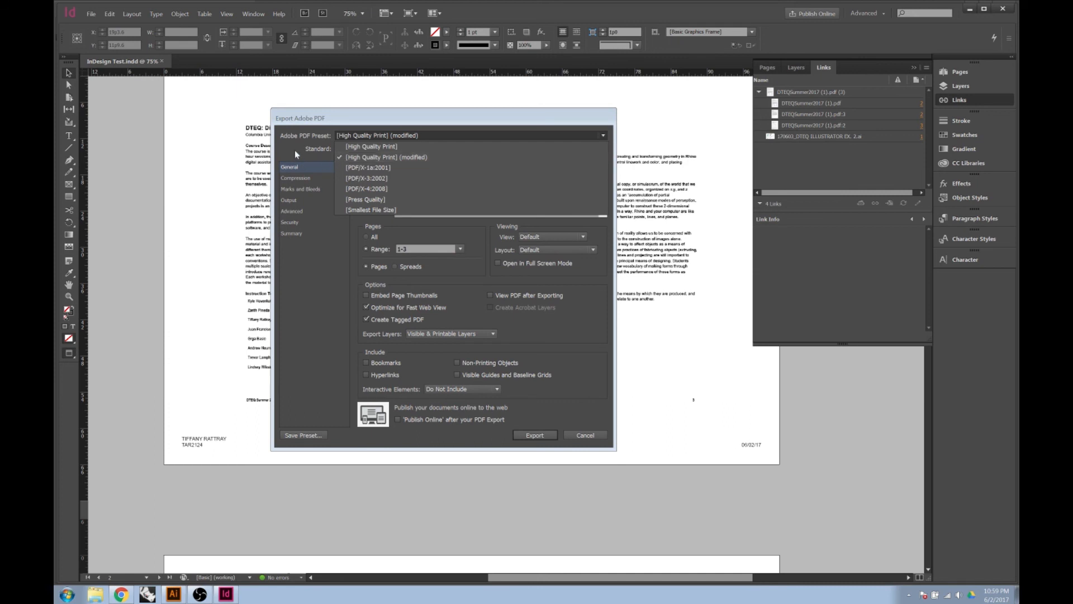
pyautogui.click(344, 157)
pyautogui.click(302, 178)
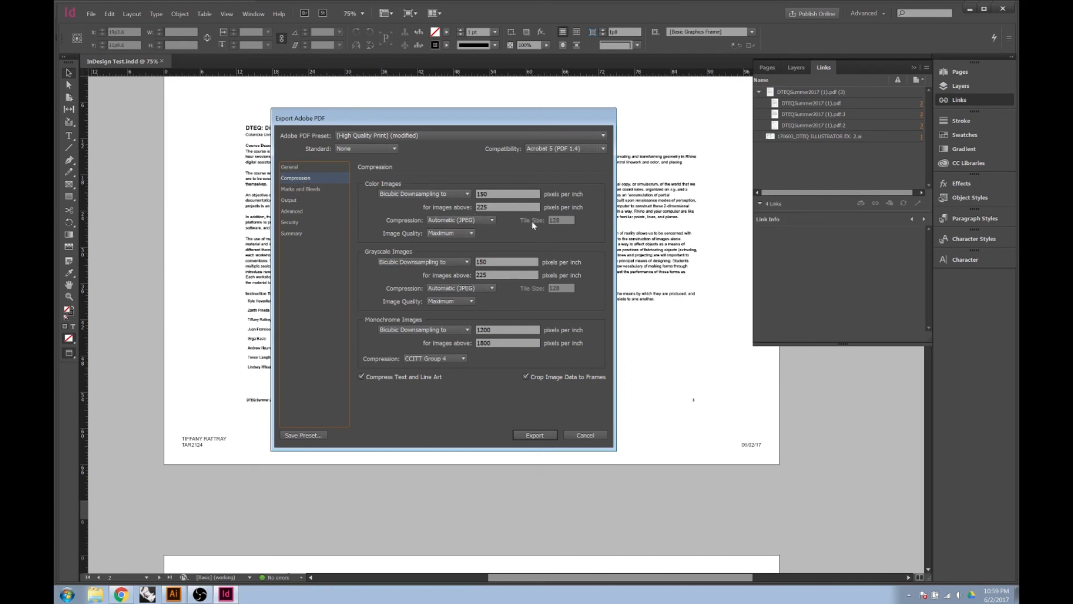
# Review the 150 ppi colour and grayscale downsampling values, then export the PDF
pyautogui.doubleClick(489, 194)
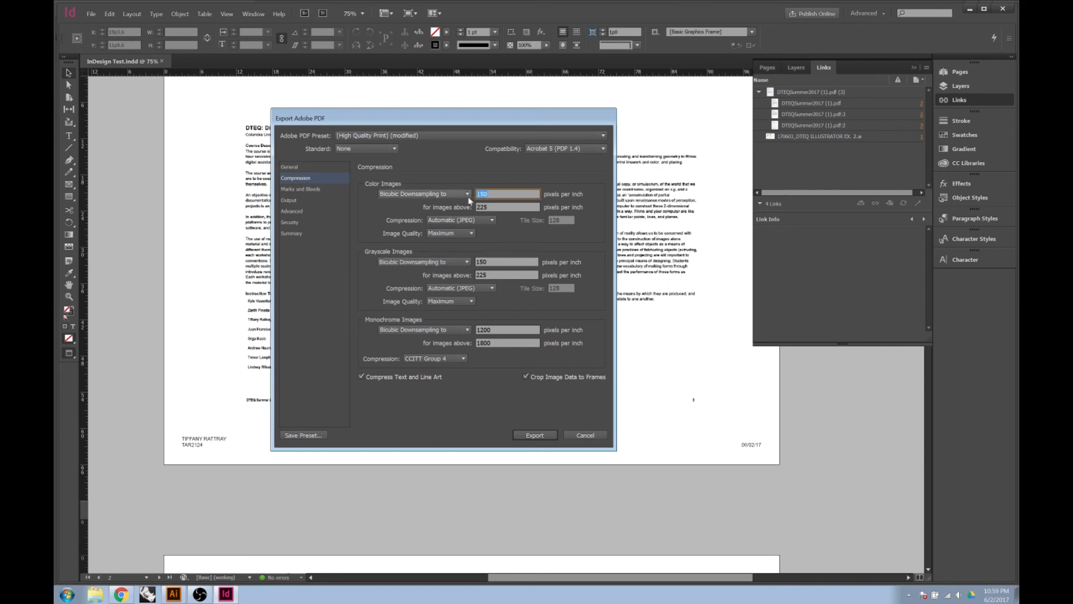
pyautogui.doubleClick(476, 261)
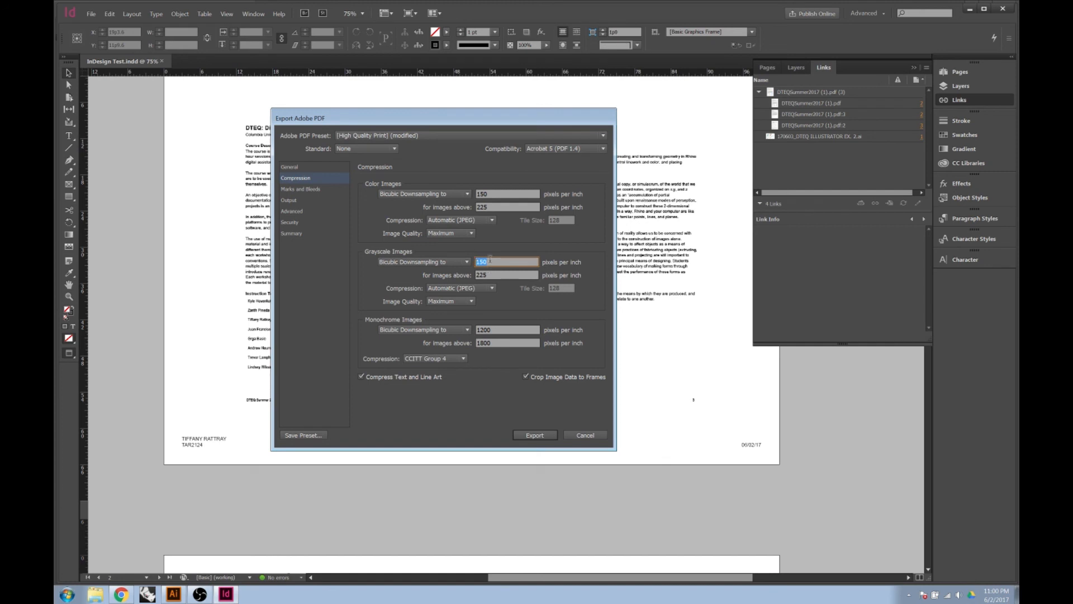
pyautogui.click(304, 168)
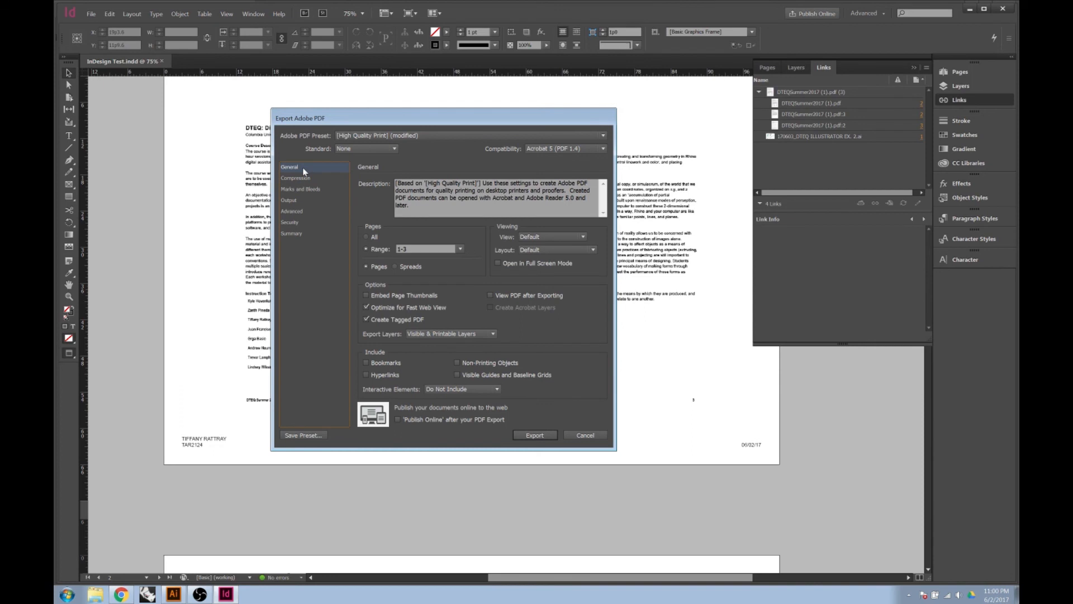
pyautogui.click(533, 435)
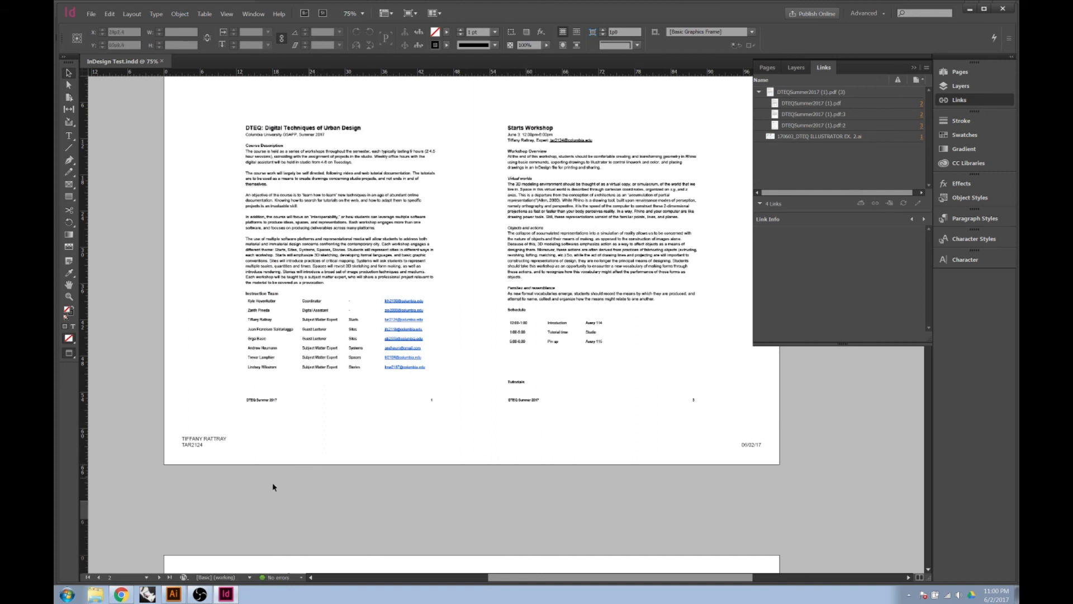
# Open InDesign Test.pdf from Desktop > DTEQ 2017 in File Explorer
pyautogui.click(96, 595)
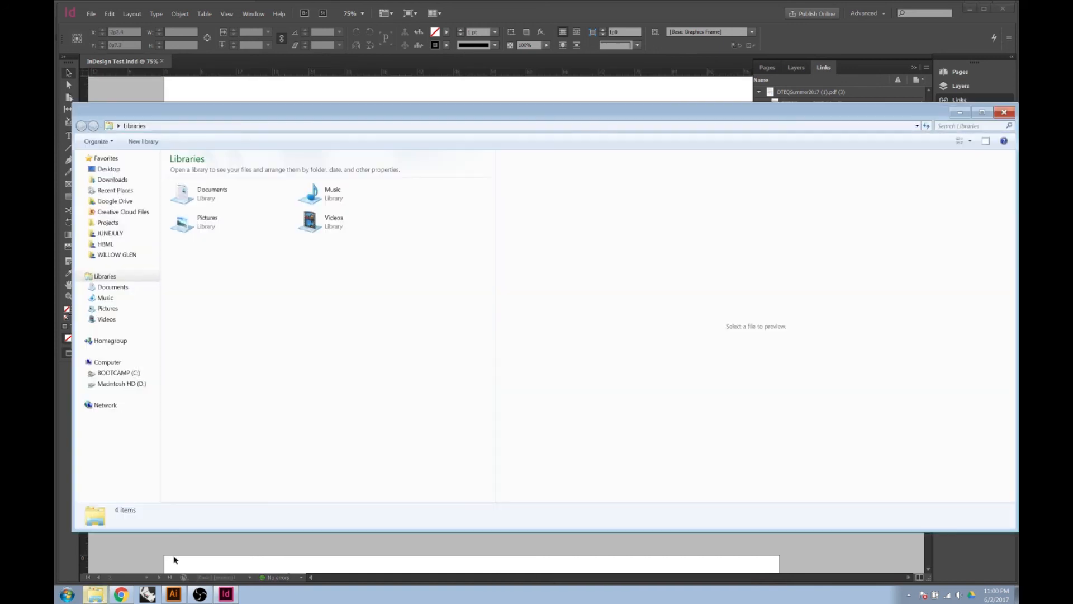
pyautogui.click(108, 169)
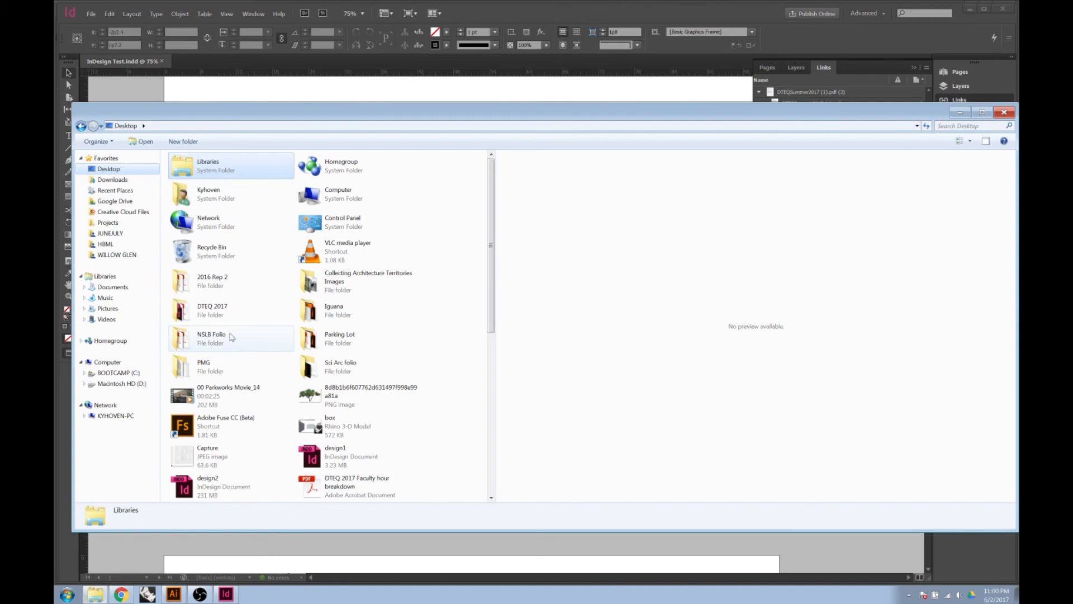
pyautogui.doubleClick(231, 311)
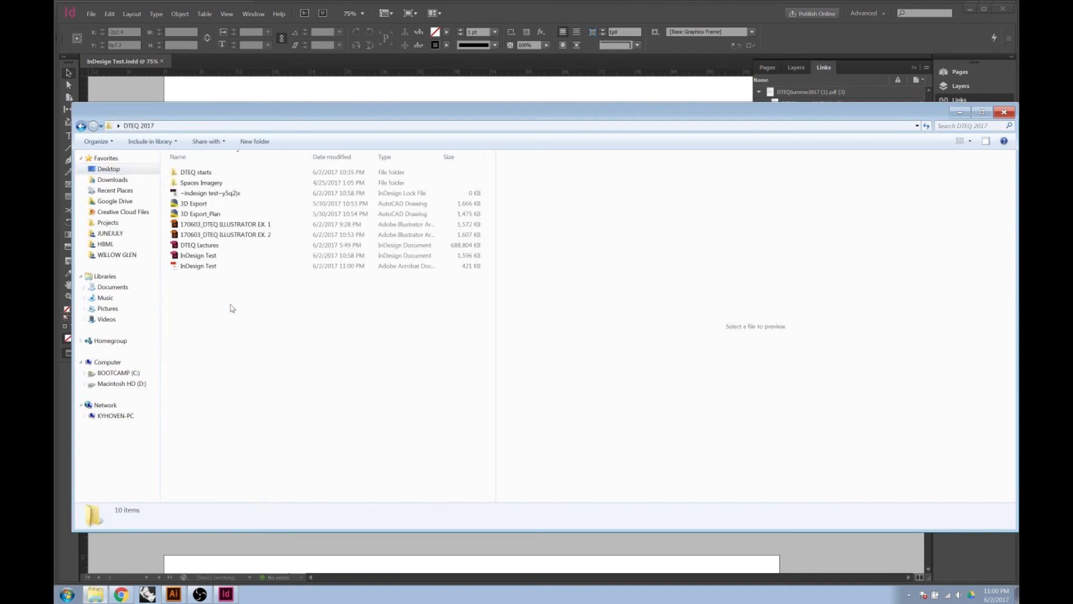
pyautogui.doubleClick(191, 267)
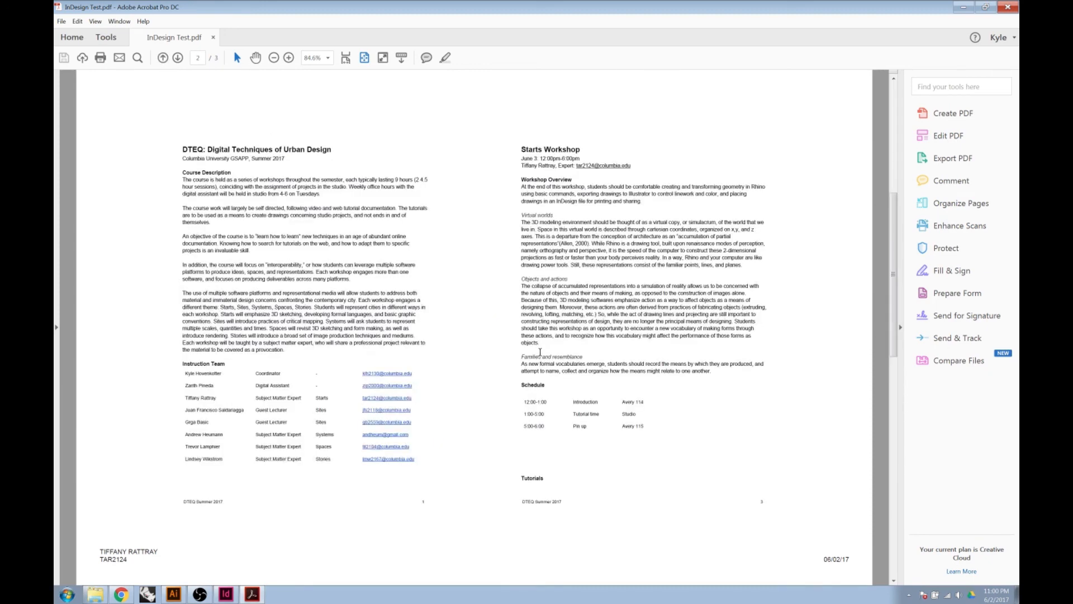
pyautogui.scroll(-3, 540, 352)
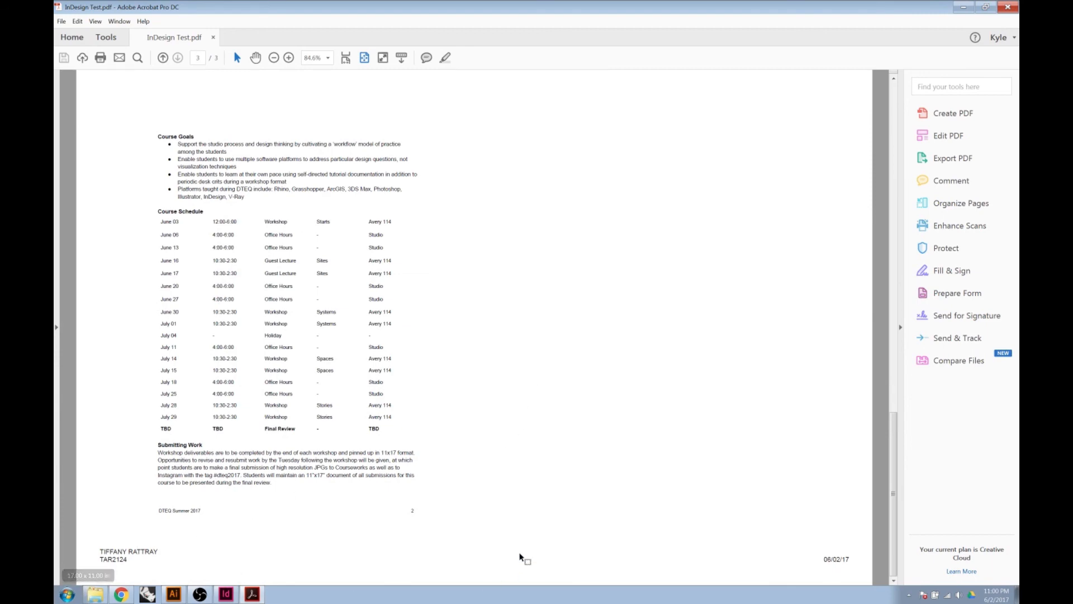
pyautogui.scroll(6, 521, 545)
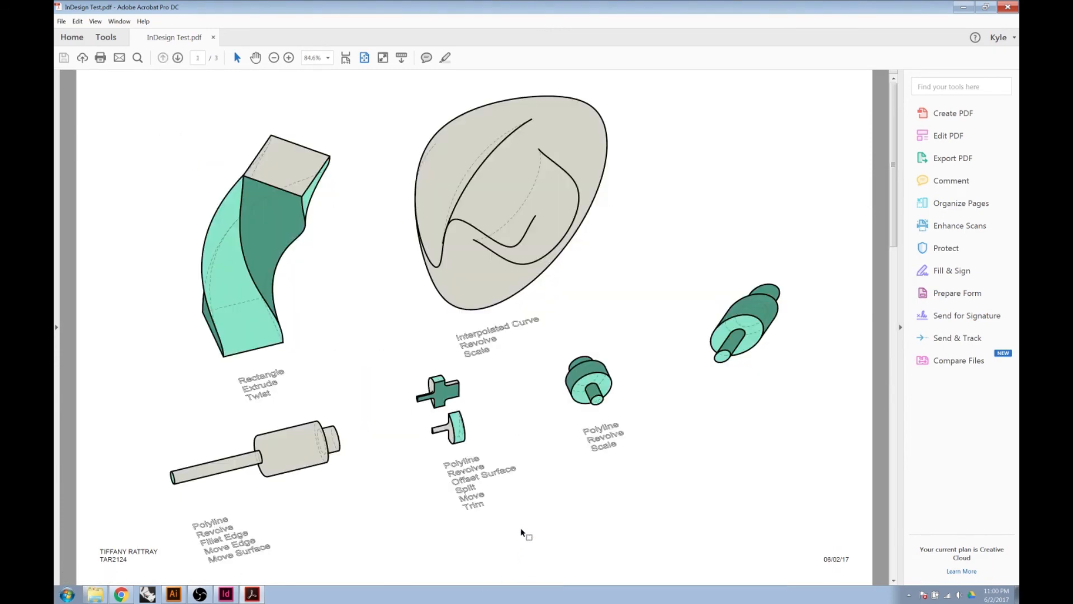
pyautogui.scroll(-6, 526, 523)
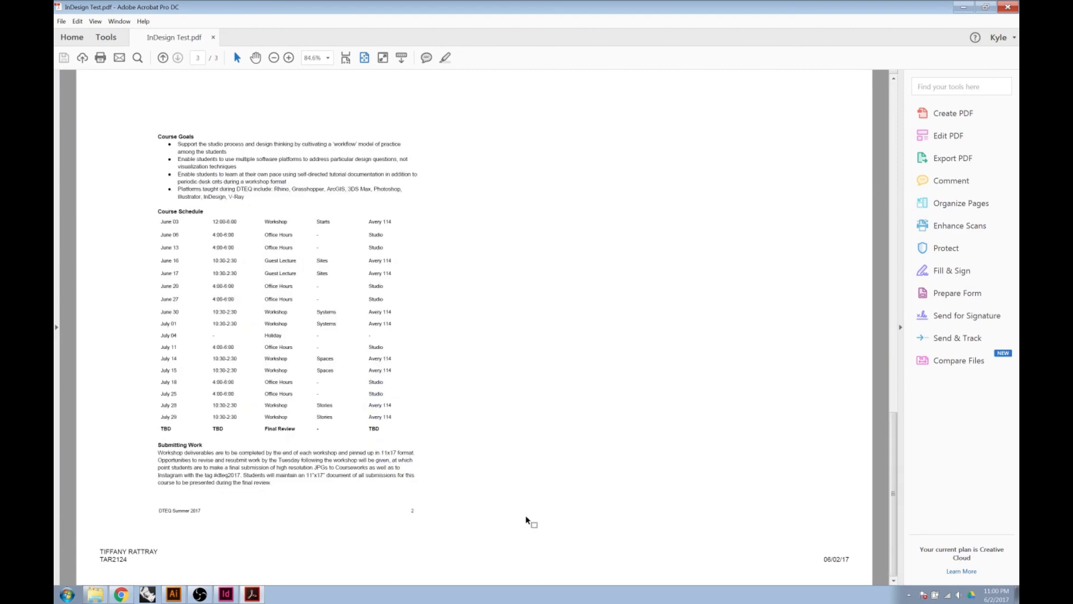
pyautogui.scroll(6, 526, 517)
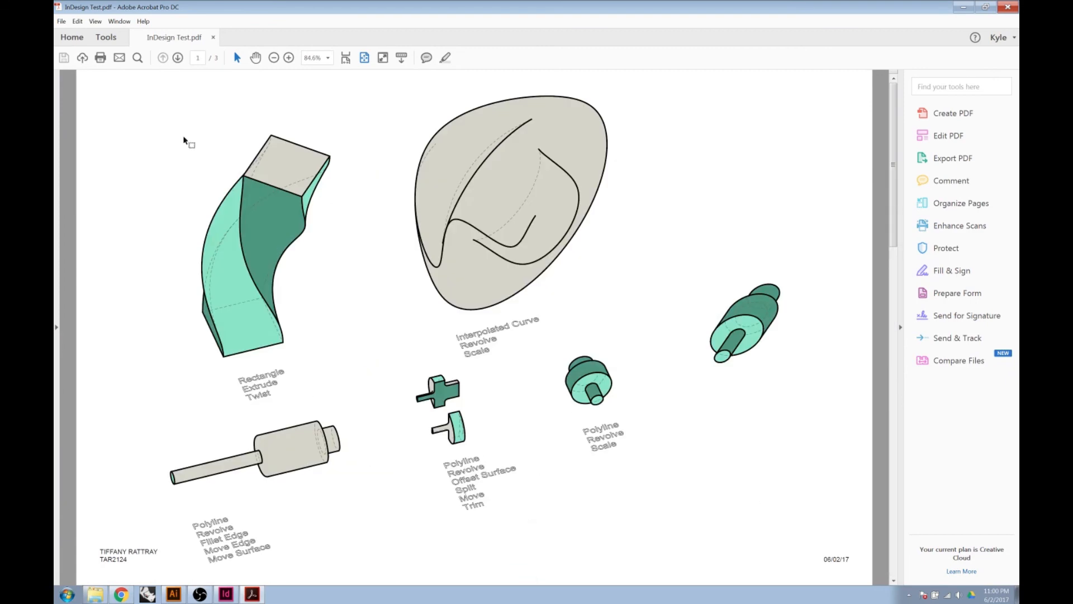